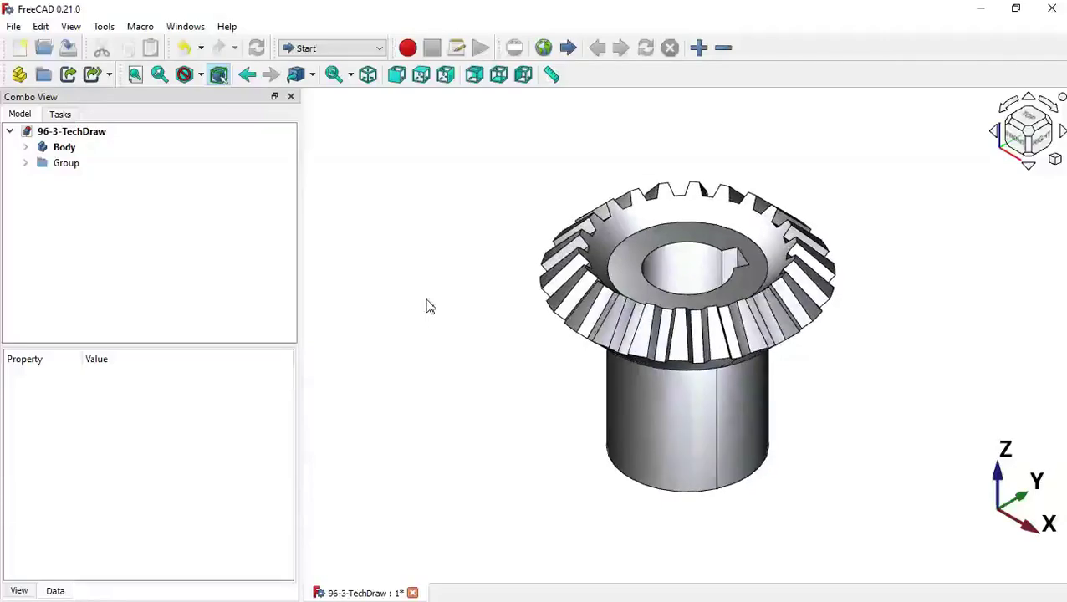
# - Orbit the finished bevel gear to inspect it from above and at a tilted angle
pyautogui.moveTo(403, 306); pyautogui.dragTo(526, 415, button='middle')
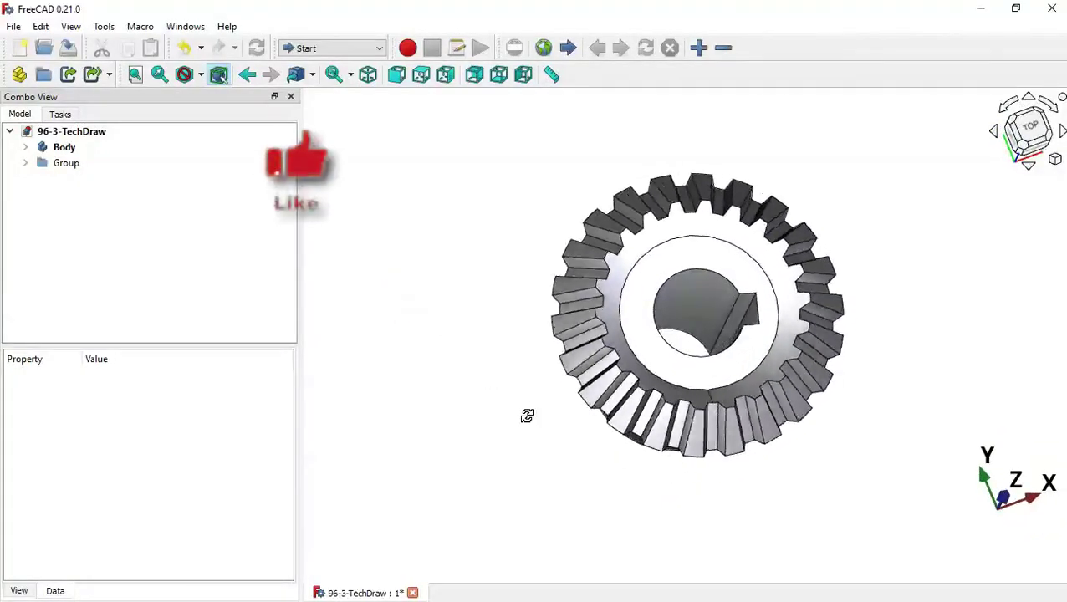
pyautogui.moveTo(527, 415)
pyautogui.mouseDown(button='middle')
pyautogui.moveTo(598, 414)
pyautogui.moveTo(669, 379)
pyautogui.moveTo(806, 450)
pyautogui.mouseUp(button='middle')
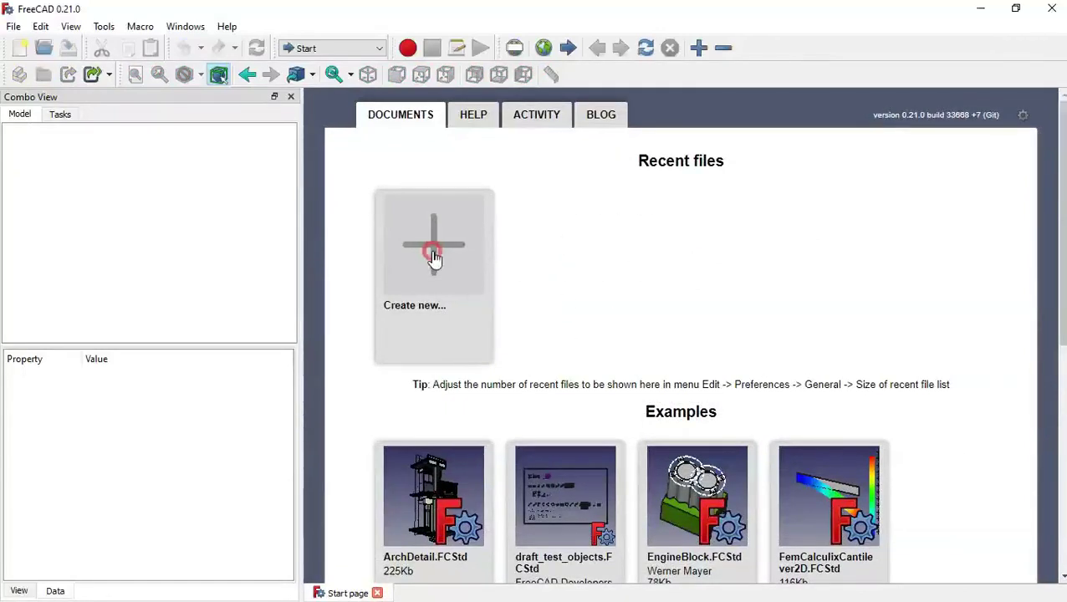
# - Create a new document with a Part Design body and an empty sketch on the XZ plane
pyautogui.click(433, 257)
pyautogui.click(345, 49)
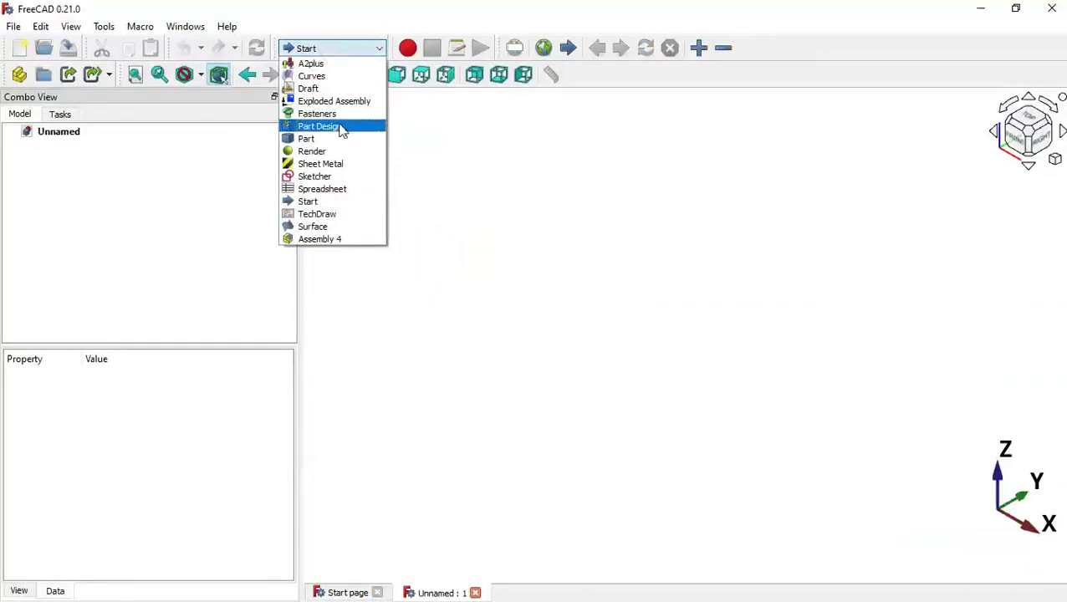
pyautogui.click(339, 127)
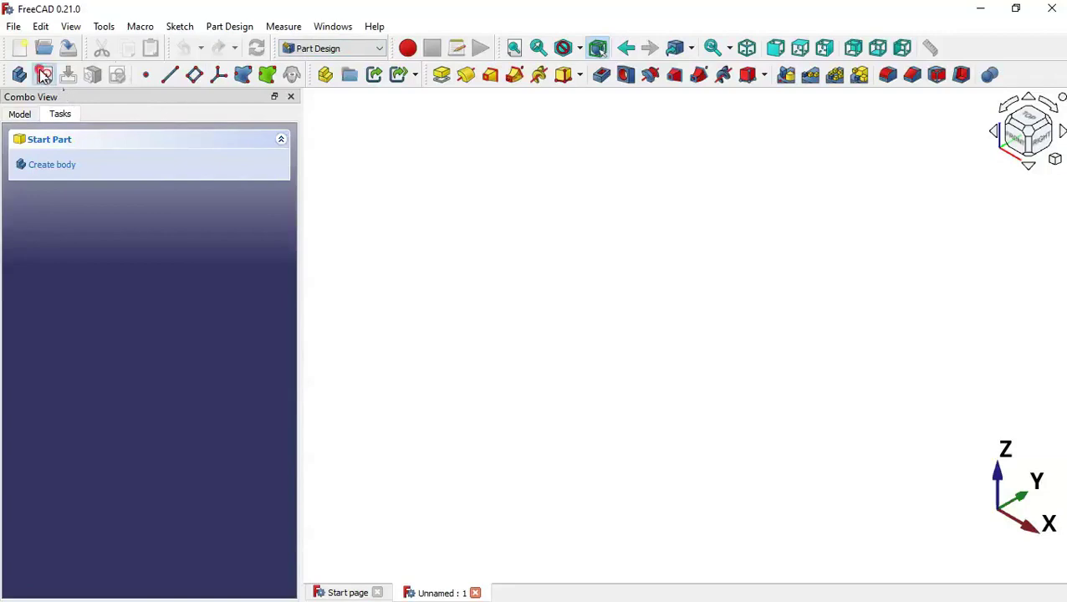
pyautogui.click(44, 75)
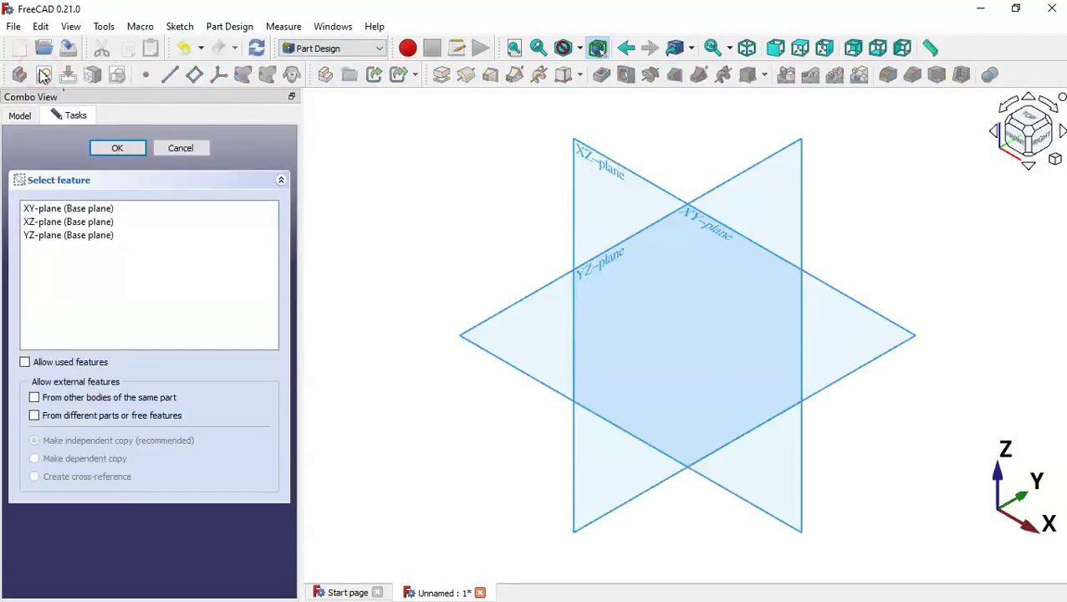
pyautogui.click(586, 157)
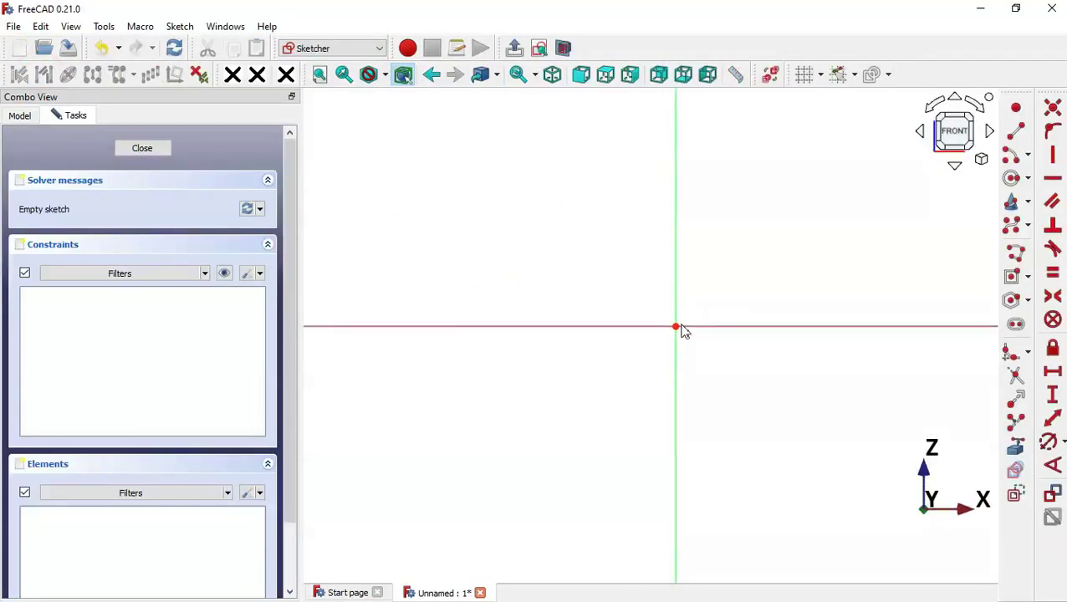
# - Start a polyline with the profile's bottom edge, a vertical edge up to the axis, and a run left
pyautogui.scroll(-3, 438, 486)
pyautogui.scroll(-3, 649, 447)
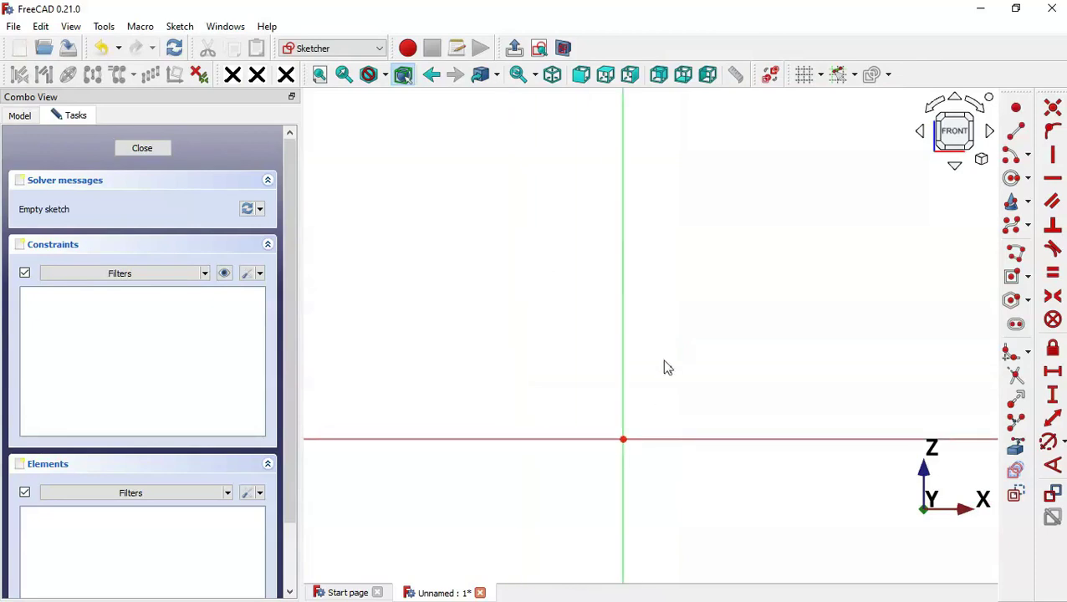
pyautogui.scroll(-5, 666, 366)
pyautogui.scroll(3, 671, 356)
pyautogui.scroll(1, 673, 354)
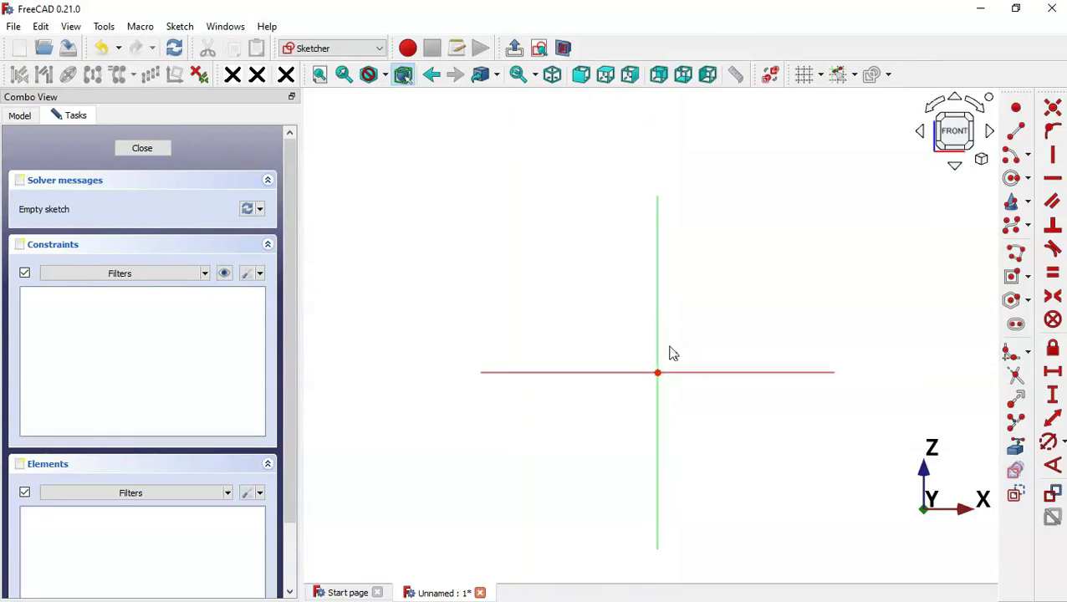
pyautogui.click(1013, 252)
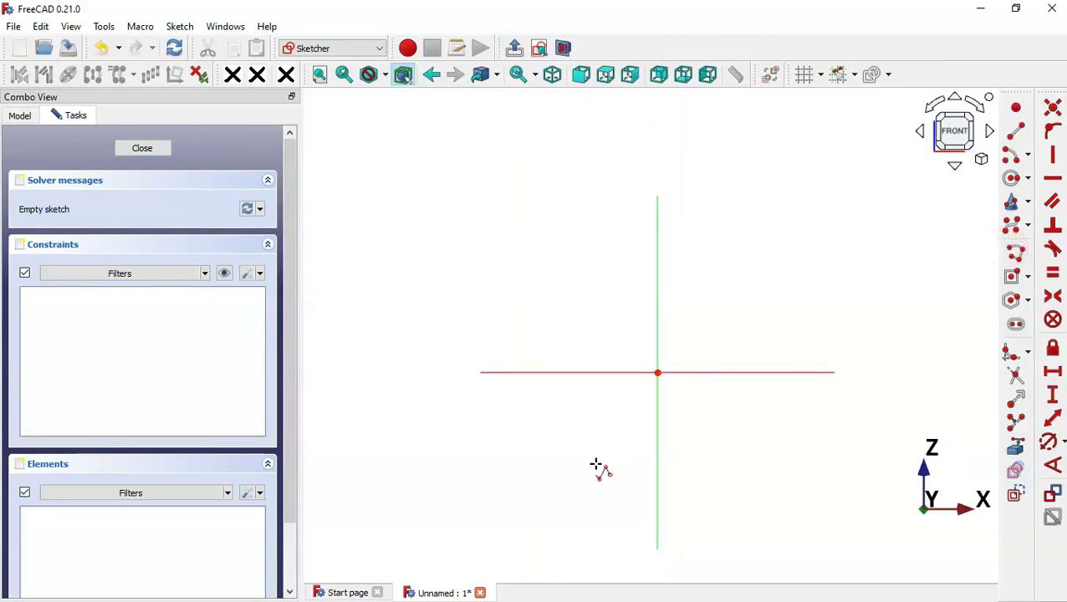
pyautogui.click(623, 465)
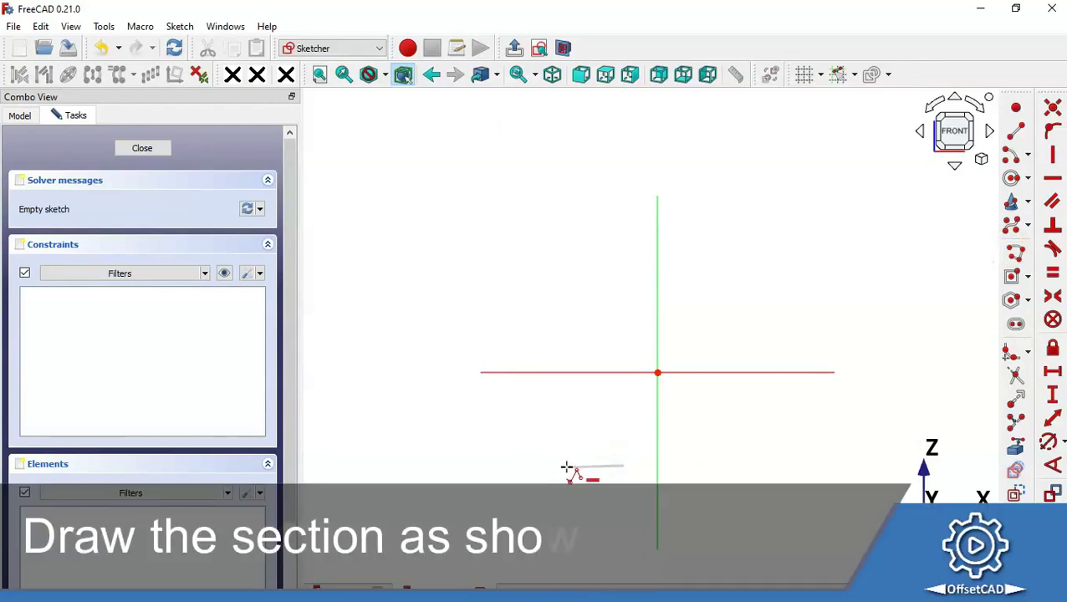
pyautogui.click(567, 465)
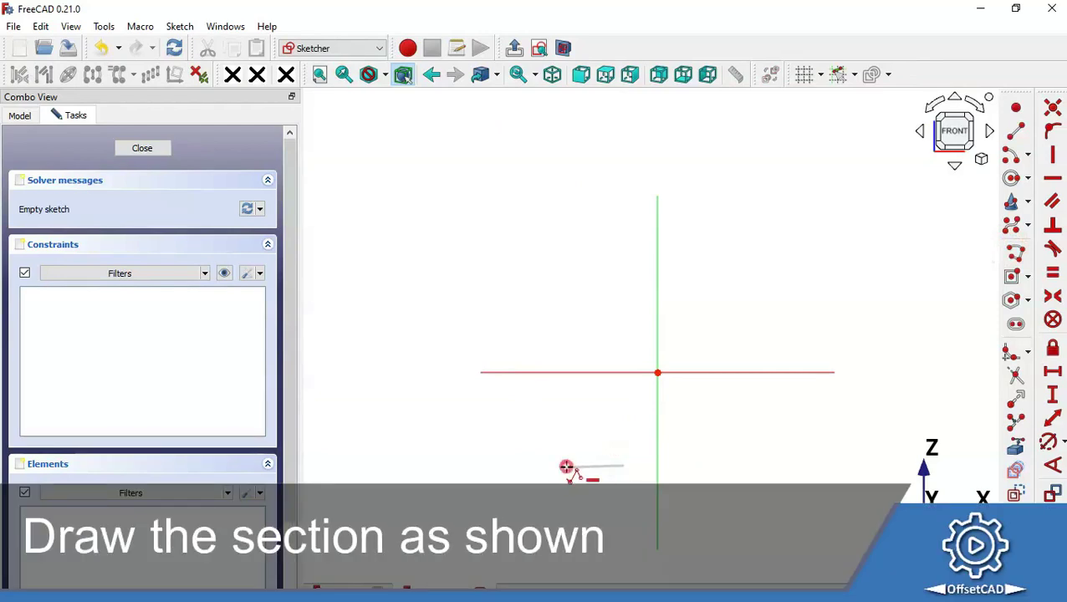
pyautogui.click(567, 372)
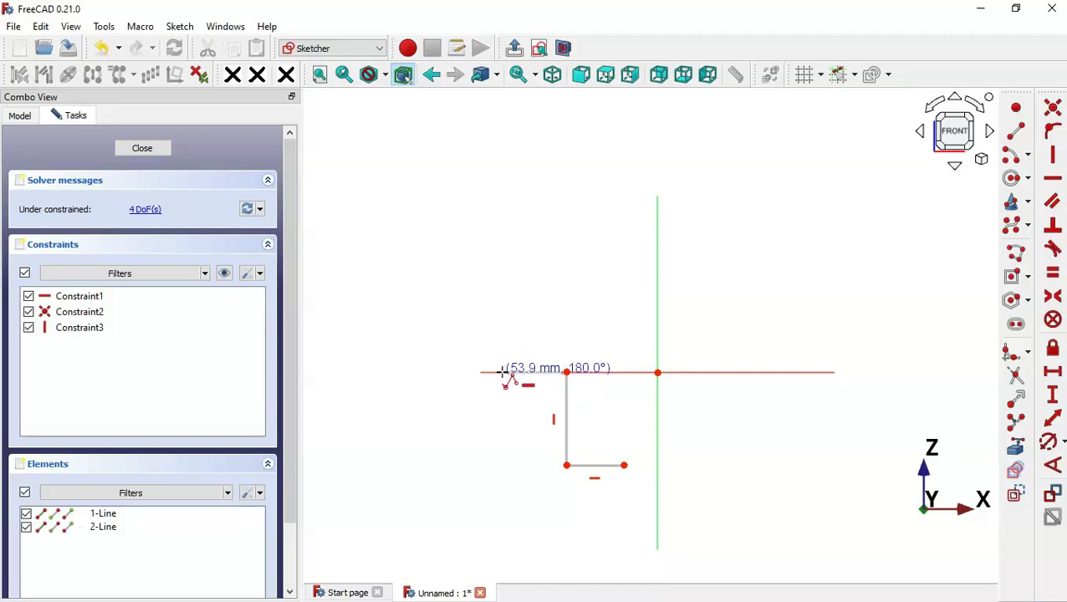
pyautogui.click(502, 372)
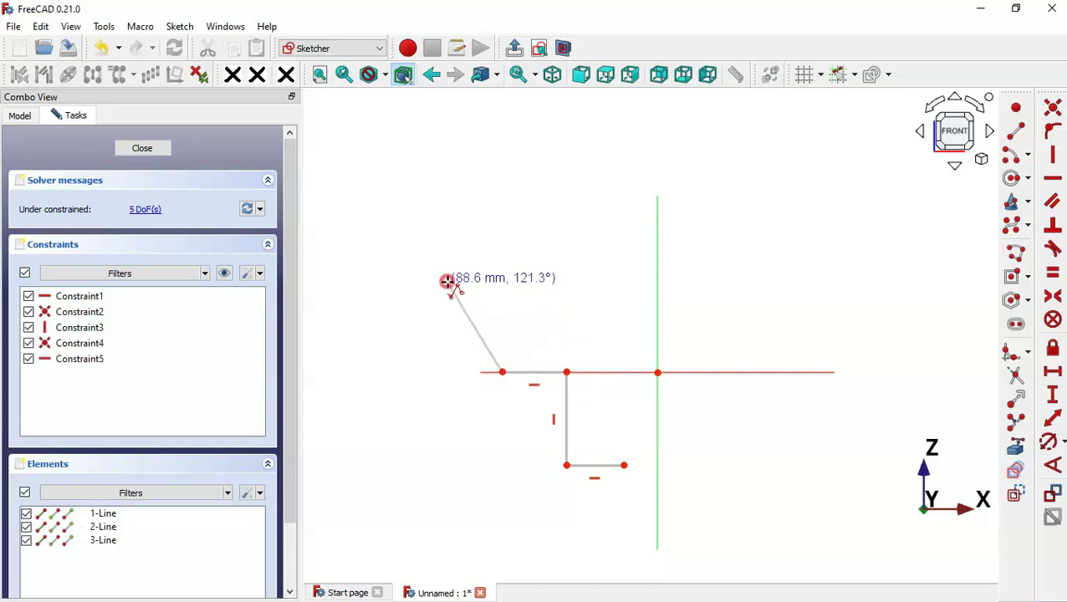
# - Finish the seven-line profile with the slanted tooth edges and close it at the starting corner
pyautogui.click(447, 281)
pyautogui.click(508, 246)
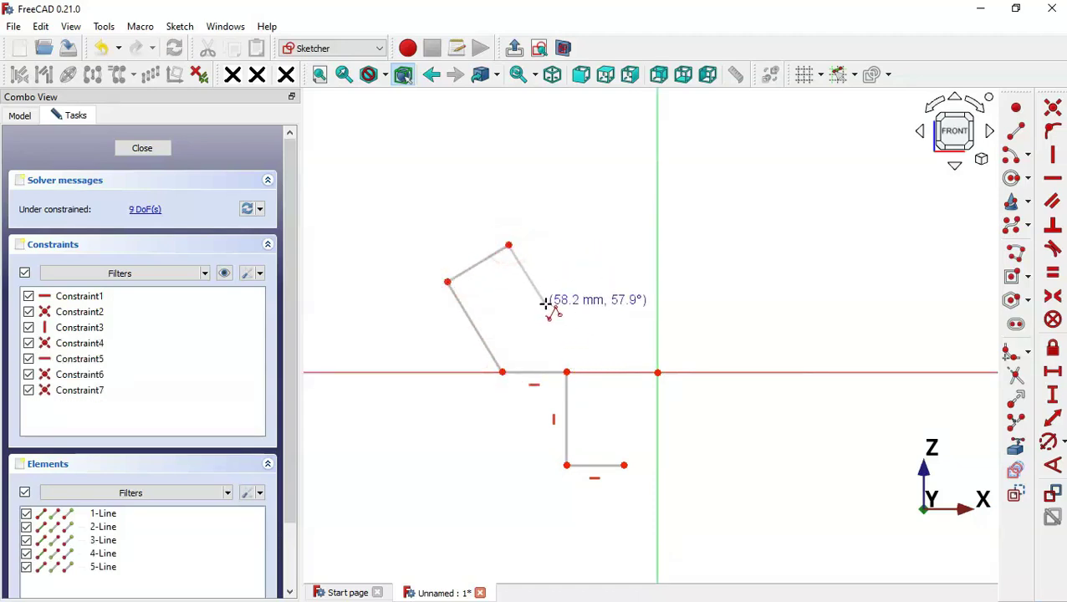
pyautogui.click(545, 303)
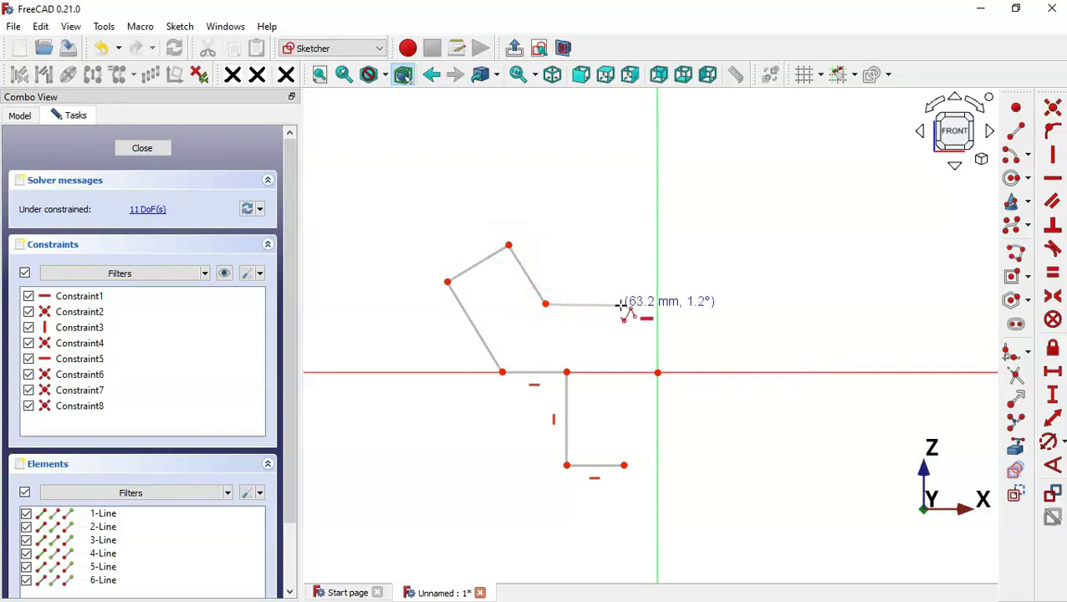
pyautogui.click(620, 304)
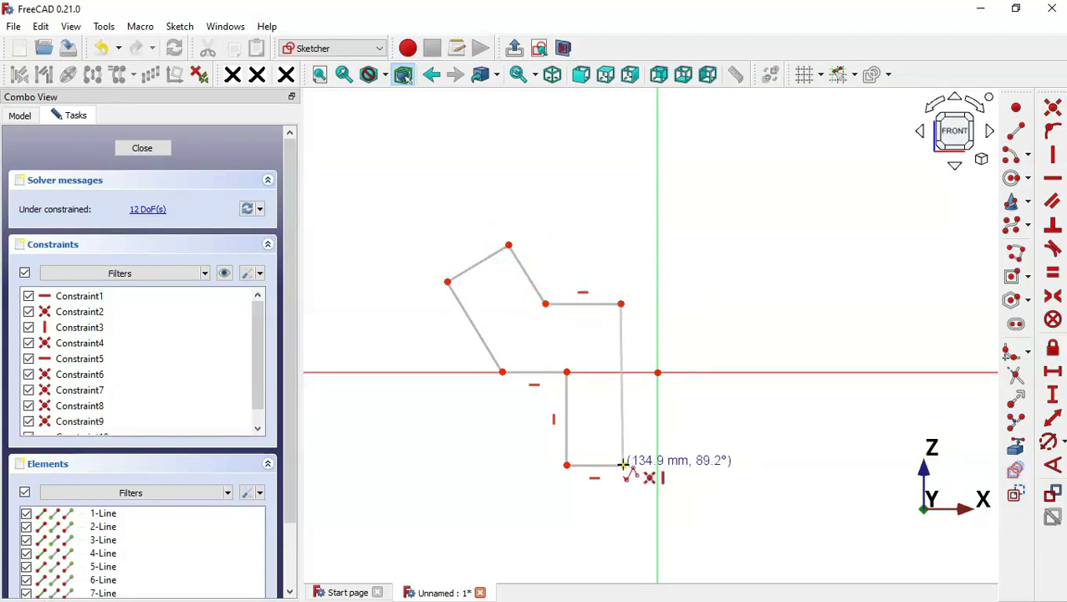
pyautogui.click(620, 464)
pyautogui.scroll(2, 578, 267)
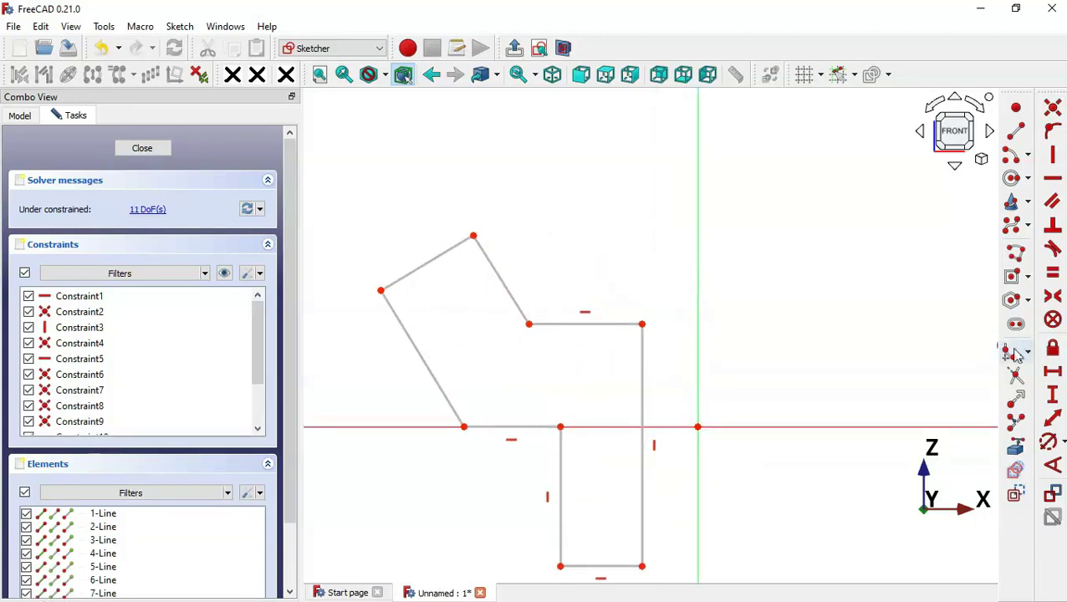
# - Make the two upper edge pairs of the profile perpendicular
pyautogui.click(1051, 232)
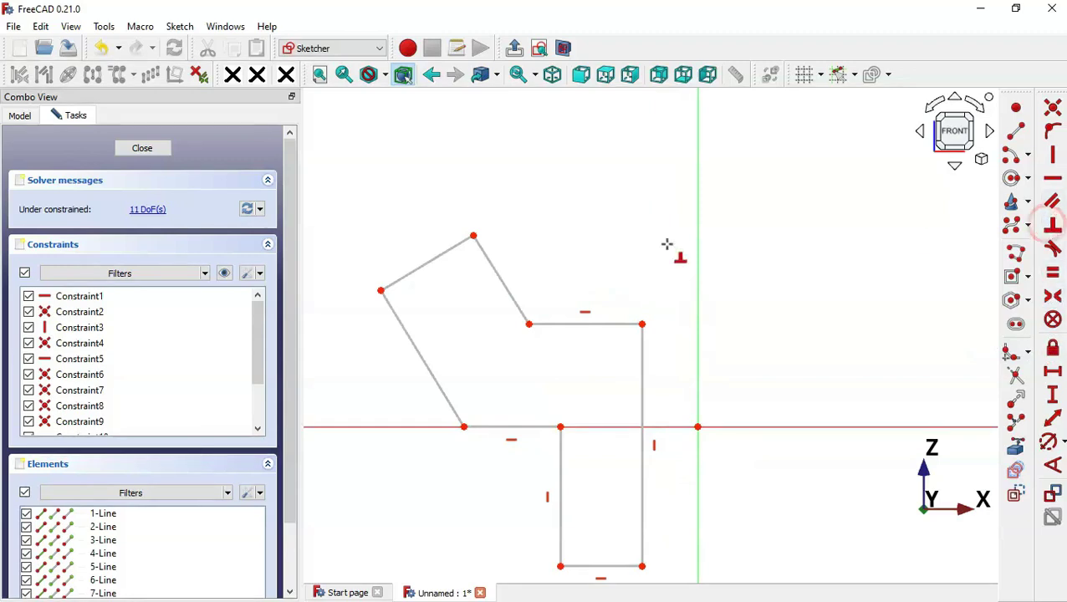
pyautogui.click(483, 249)
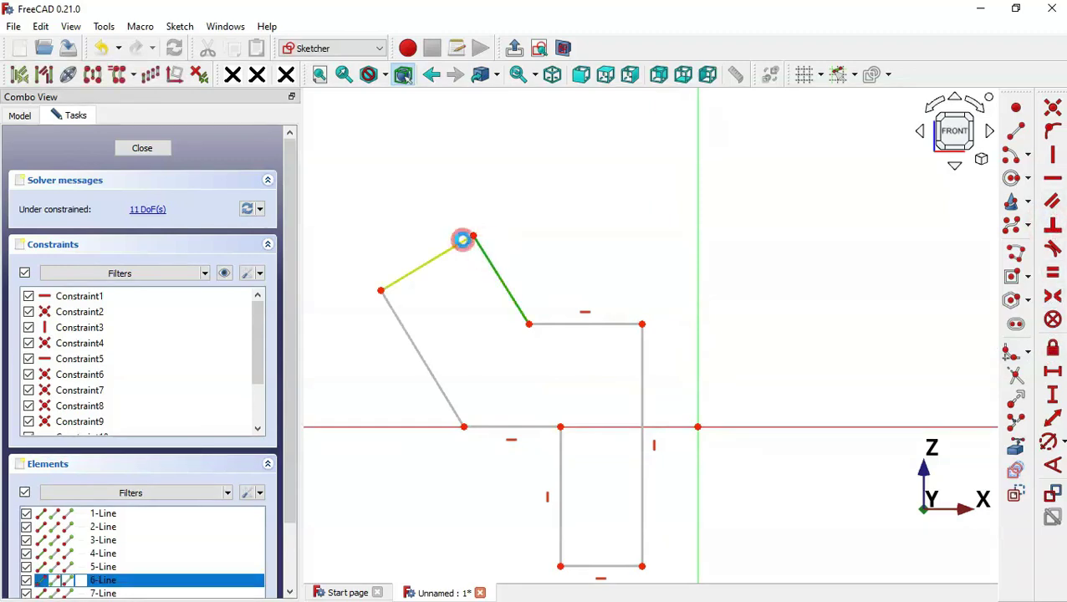
pyautogui.click(464, 238)
pyautogui.click(420, 270)
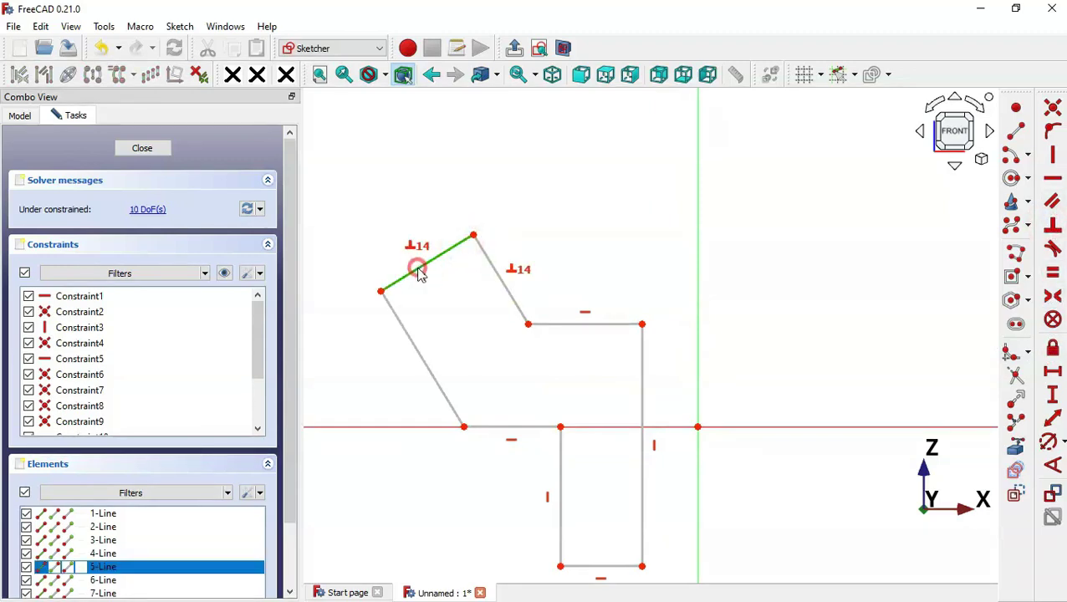
pyautogui.click(395, 310)
# - Set the top slanted edge to 20 mm and the adjacent short slanted edge to 15 mm
pyautogui.click(1052, 420)
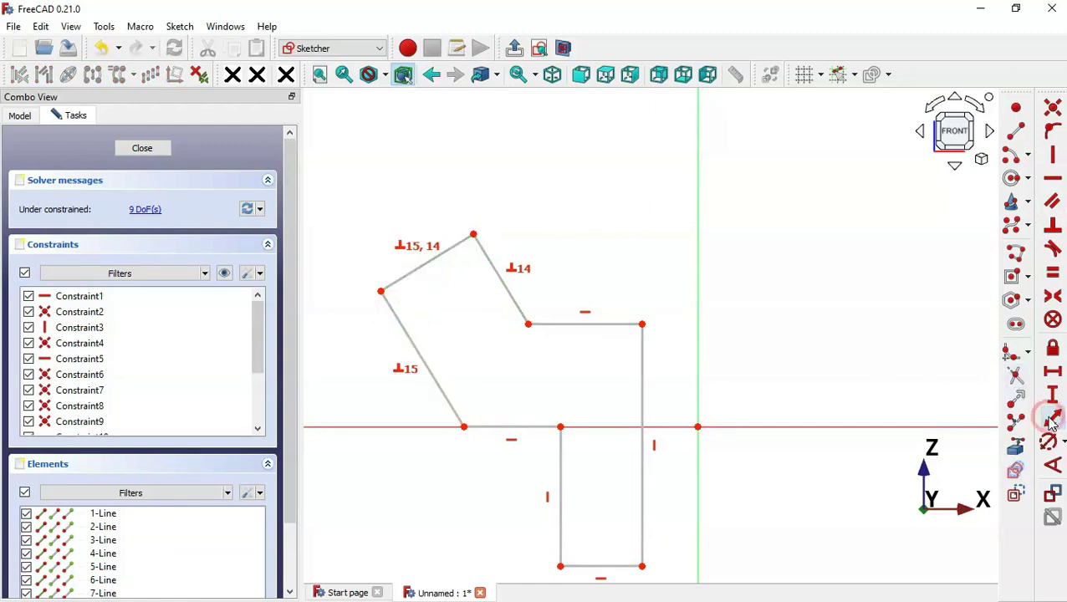
pyautogui.click(453, 244)
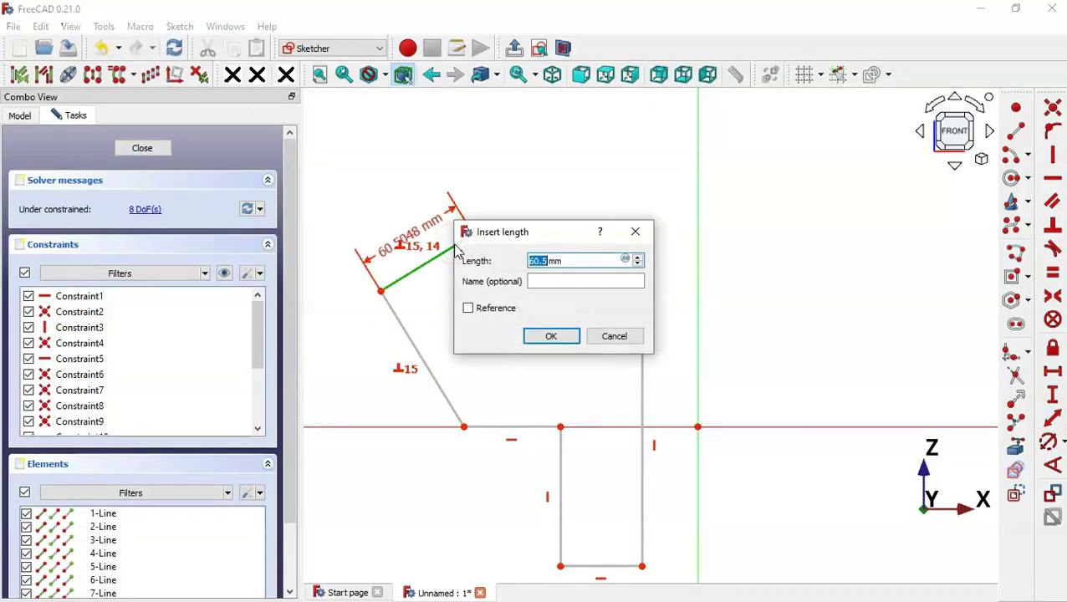
pyautogui.write('0')
pyautogui.press('Return')
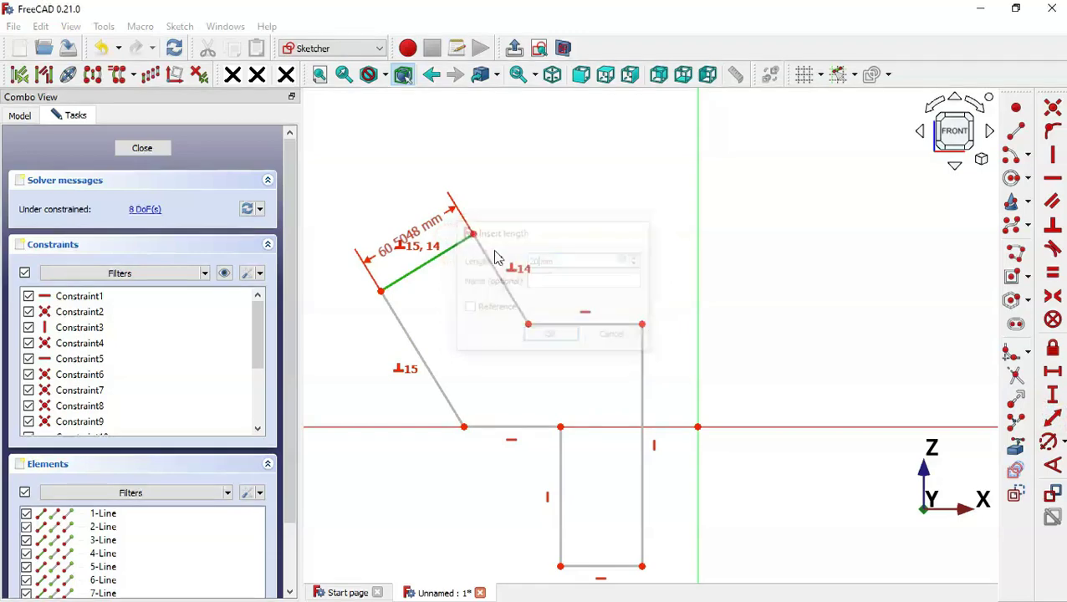
pyautogui.click(452, 301)
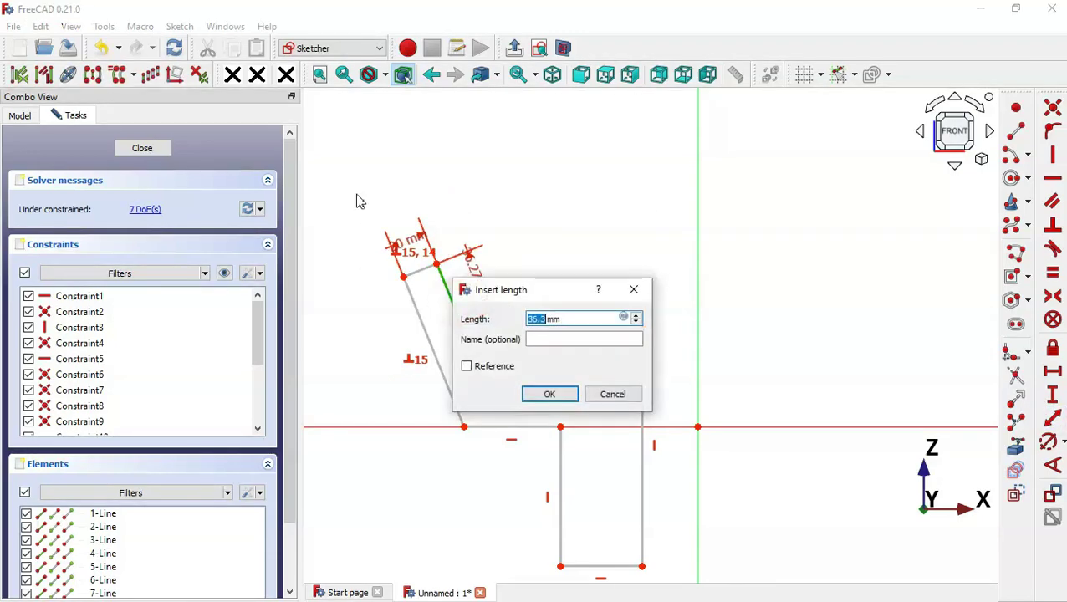
pyautogui.write('5')
pyautogui.press('Return')
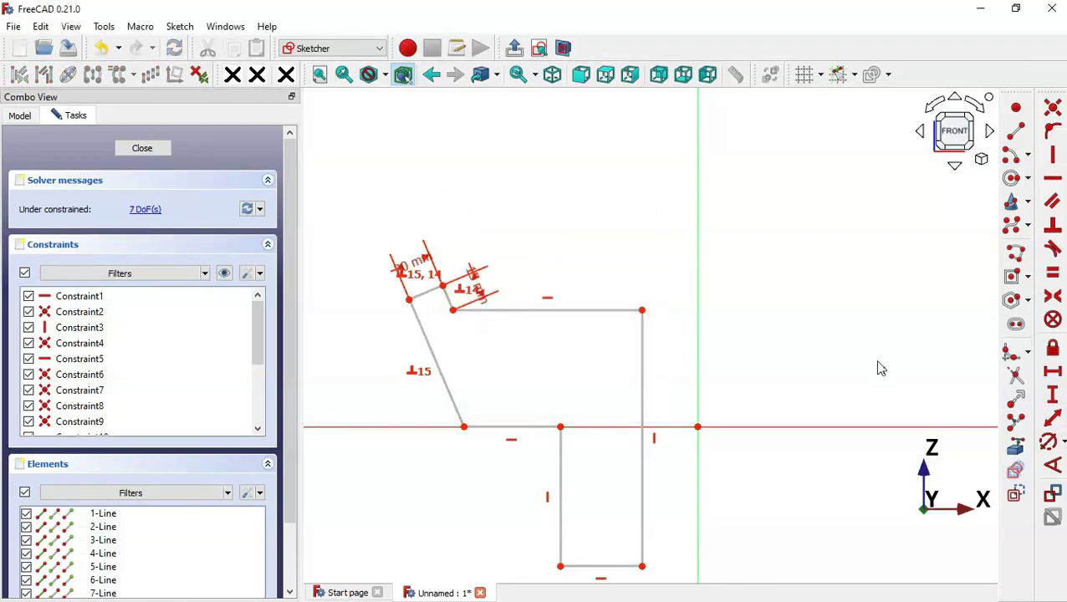
pyautogui.click(1056, 471)
pyautogui.click(456, 405)
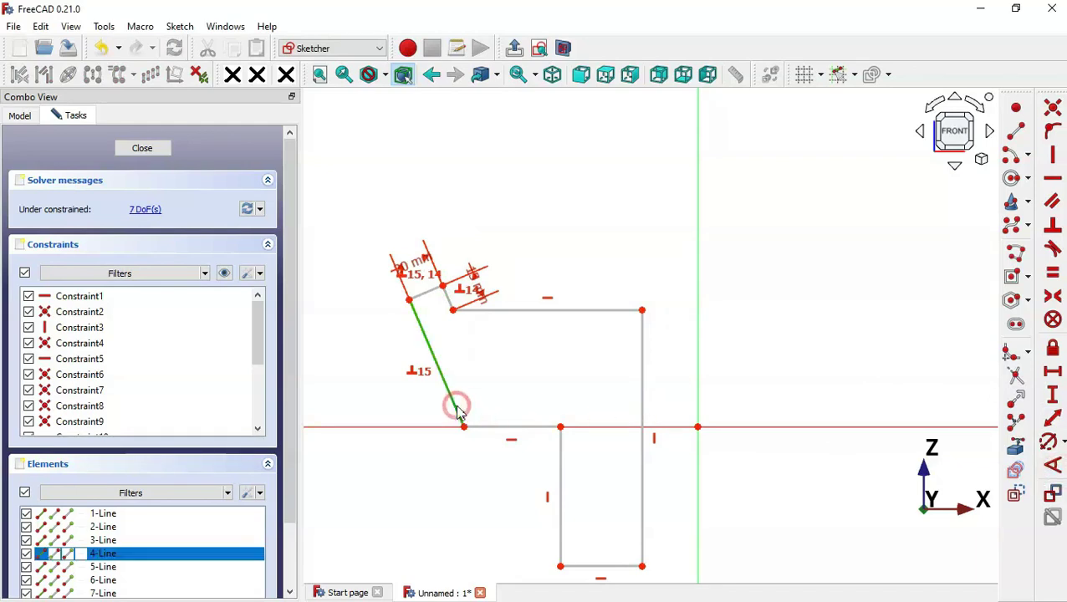
# - Fix the slant angle at 135° and constrain the short vertical step between two corner points
pyautogui.click(493, 427)
pyautogui.write('135')
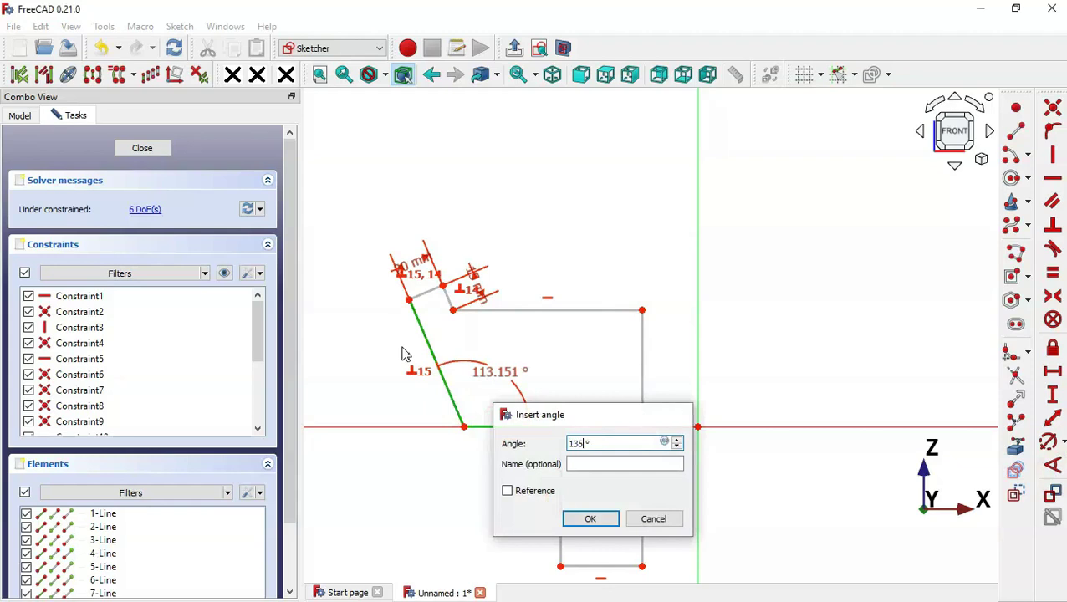
pyautogui.press('Return')
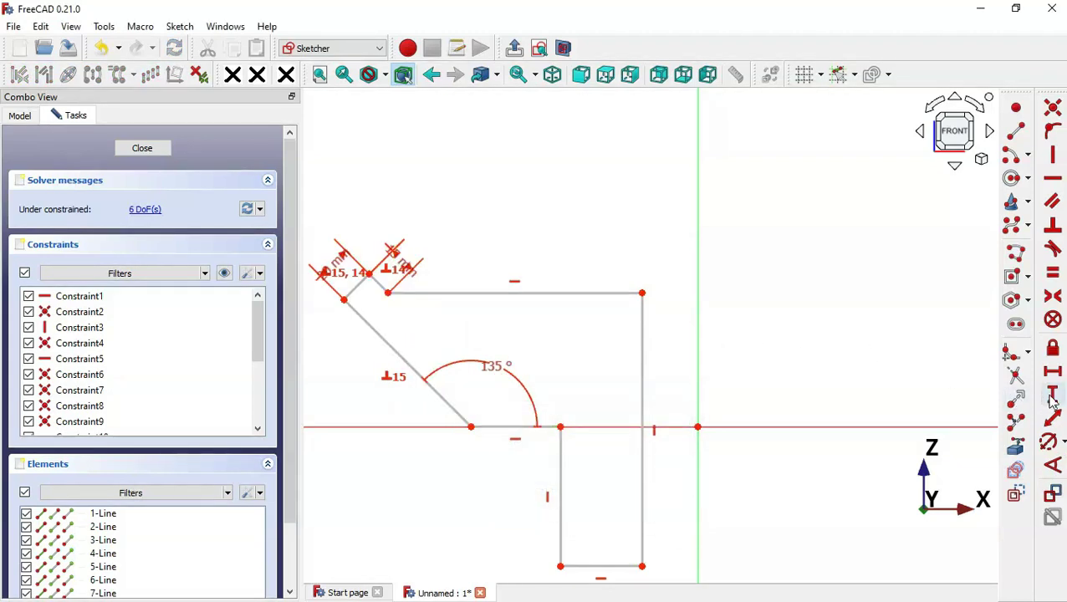
pyautogui.click(1052, 398)
pyautogui.click(642, 293)
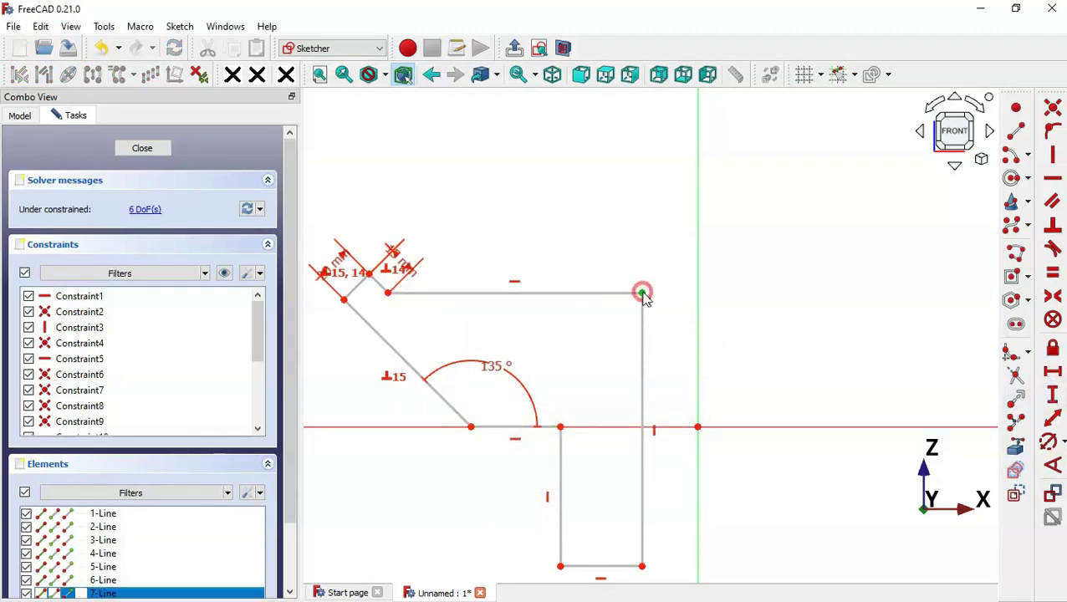
pyautogui.click(561, 426)
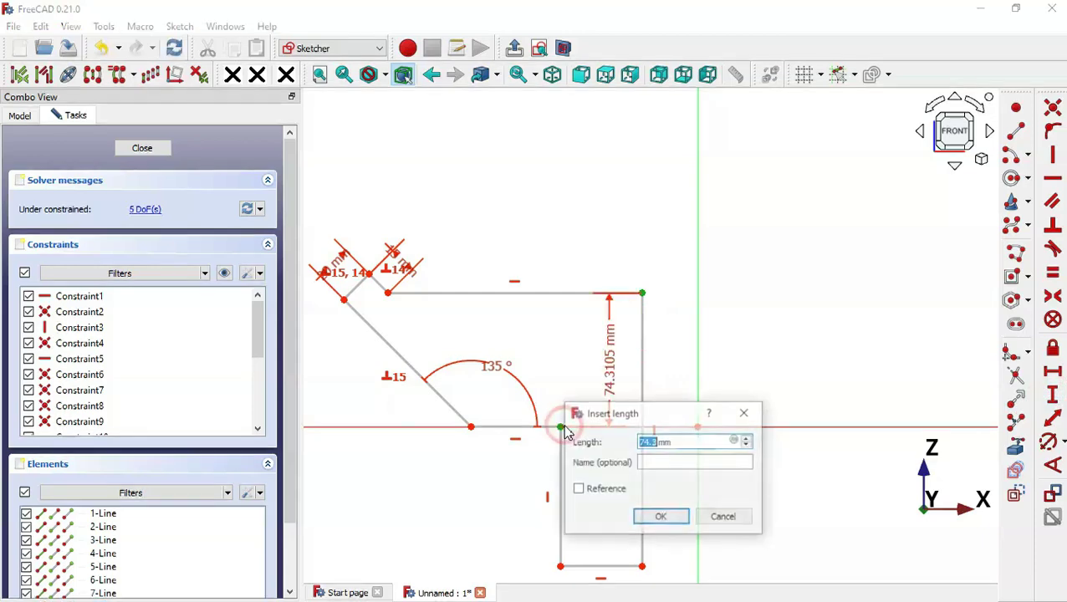
pyautogui.write('8')
pyautogui.press('Return')
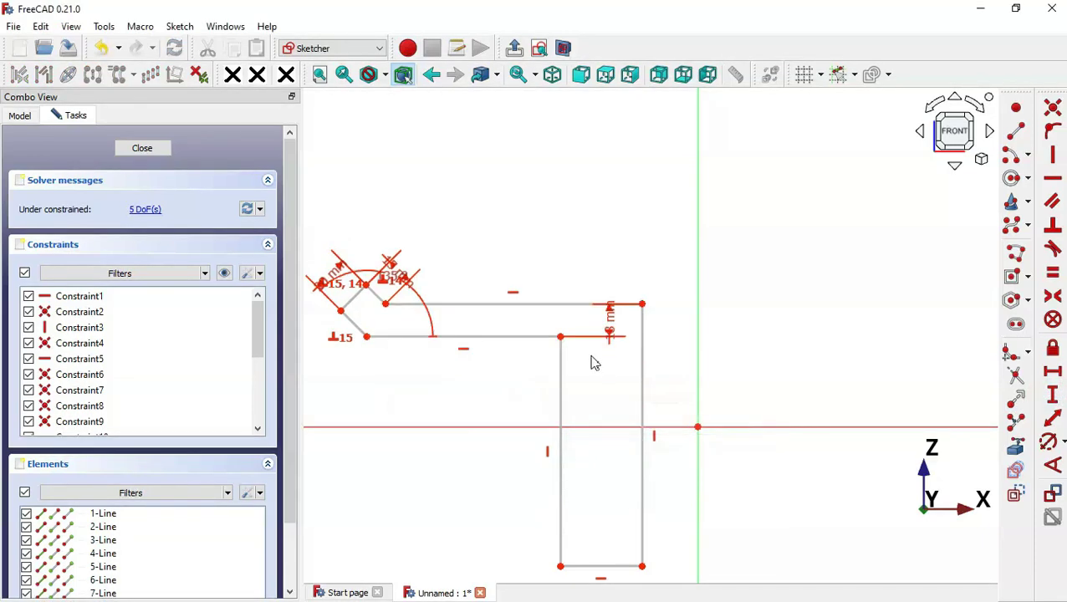
# - Make the rectangle's right edge 100 mm tall
pyautogui.click(642, 385)
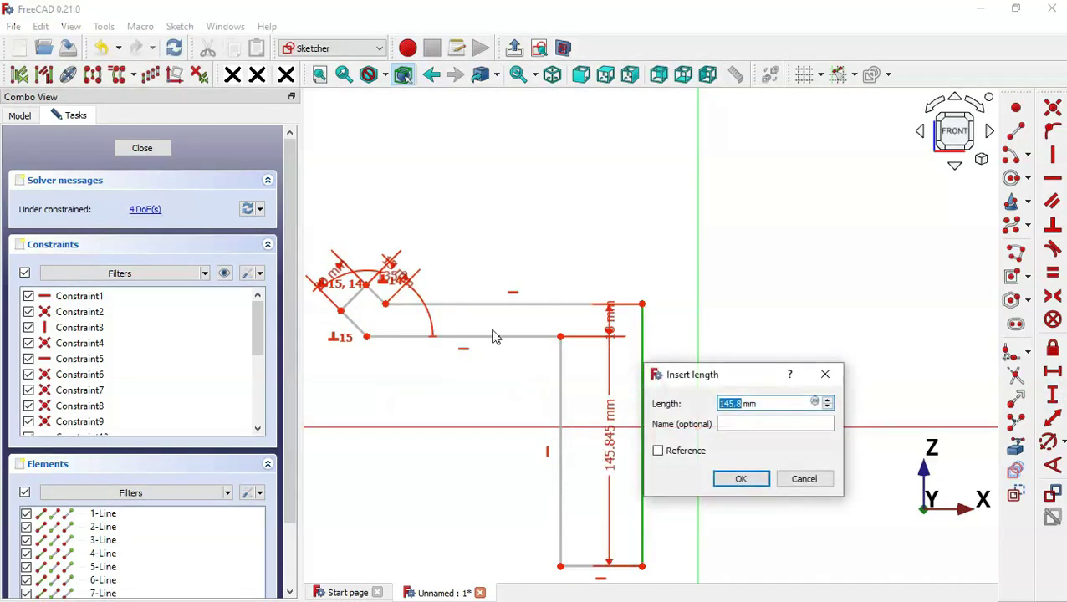
pyautogui.write('0')
pyautogui.press('Return')
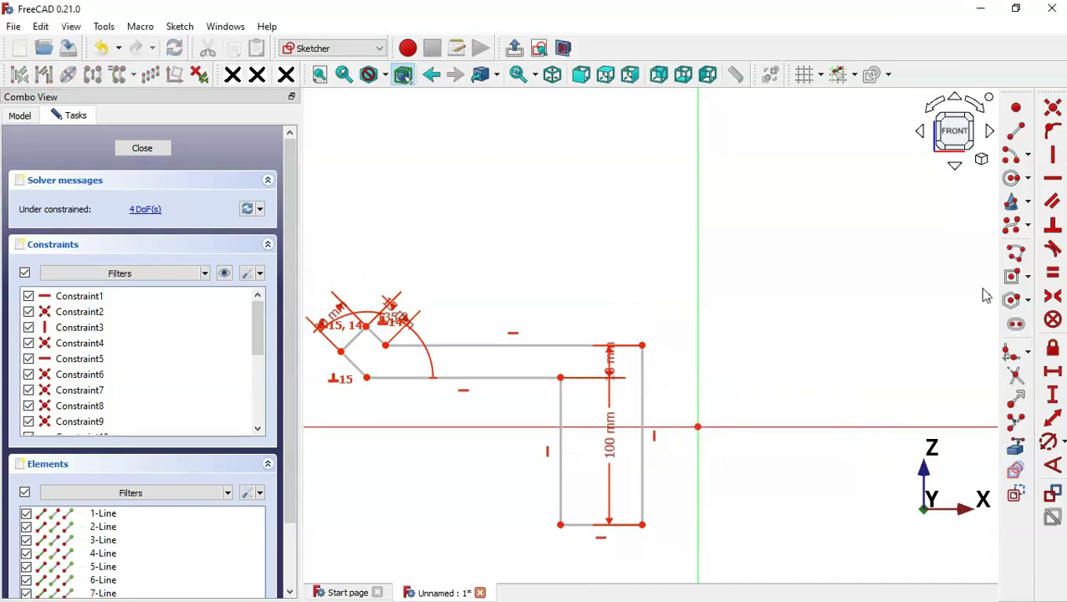
pyautogui.click(1054, 178)
# - Align the profile's inner corner horizontally with the sketch origin
pyautogui.click(561, 377)
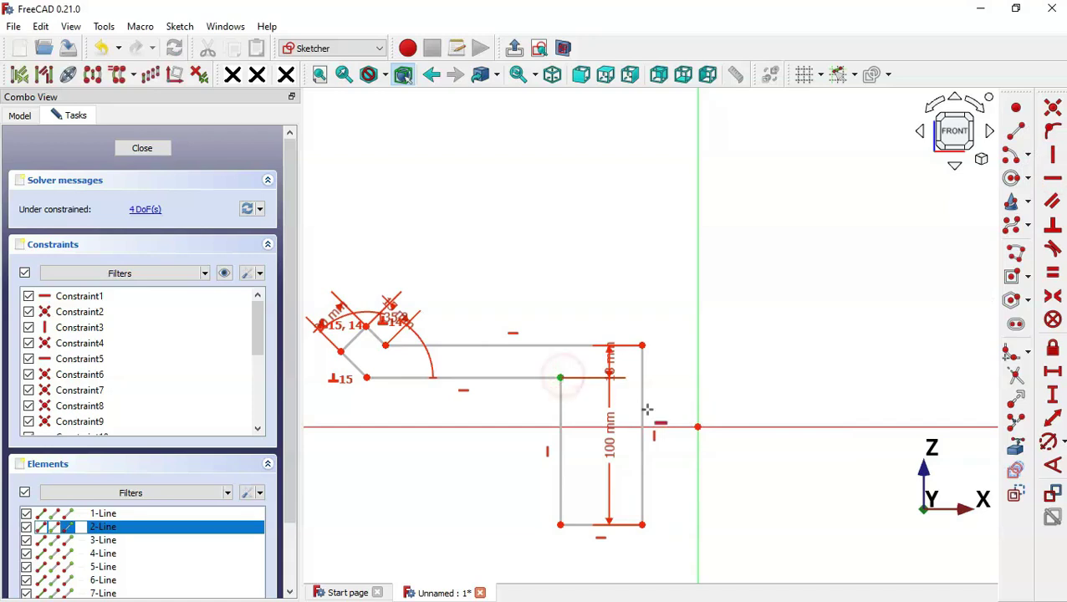
pyautogui.click(698, 428)
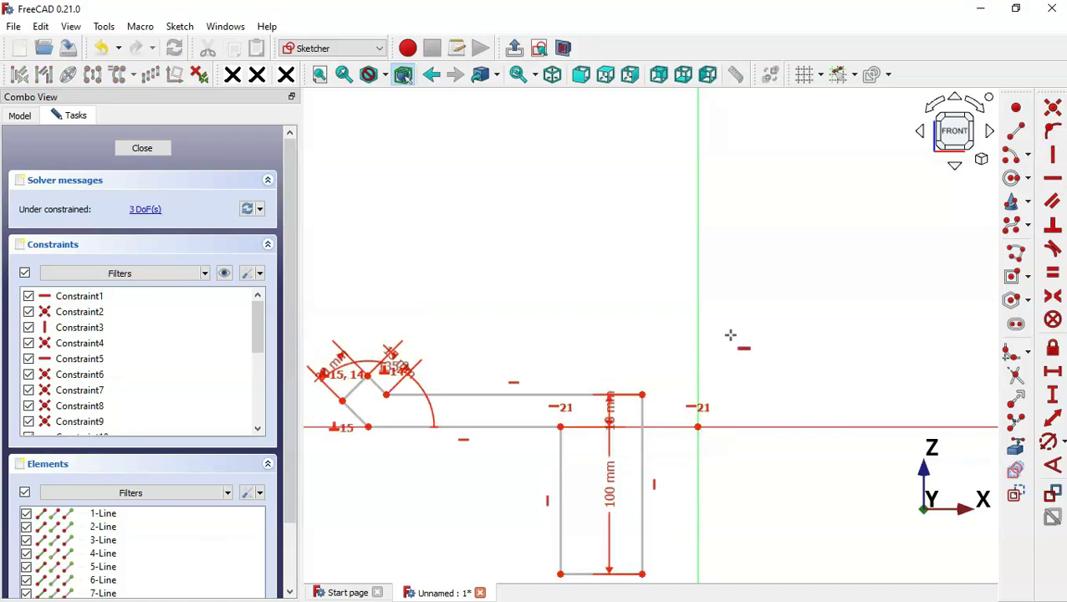
pyautogui.scroll(-3, 730, 335)
pyautogui.scroll(3, 634, 372)
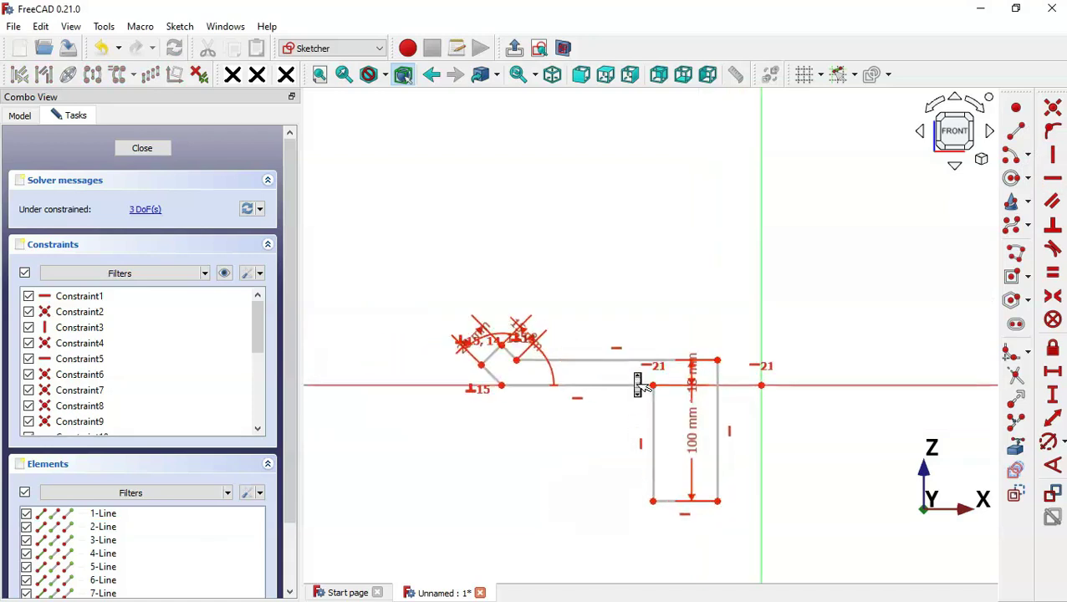
# - Add 7 mm and 30 mm horizontal distances from the origin, then dimension the bottom line's width
pyautogui.click(1054, 374)
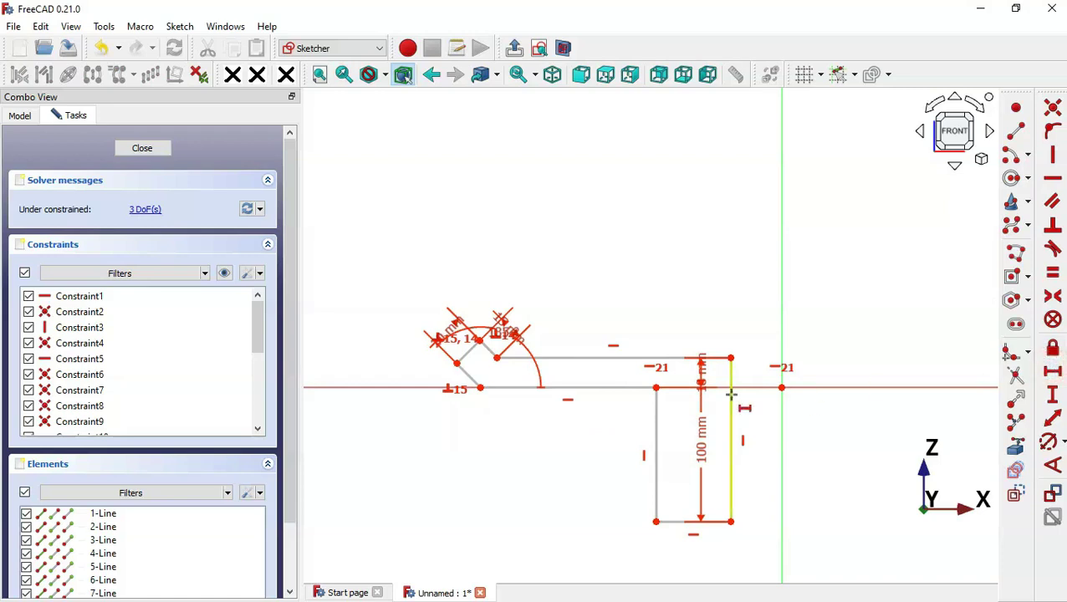
pyautogui.scroll(1, 730, 393)
pyautogui.click(789, 386)
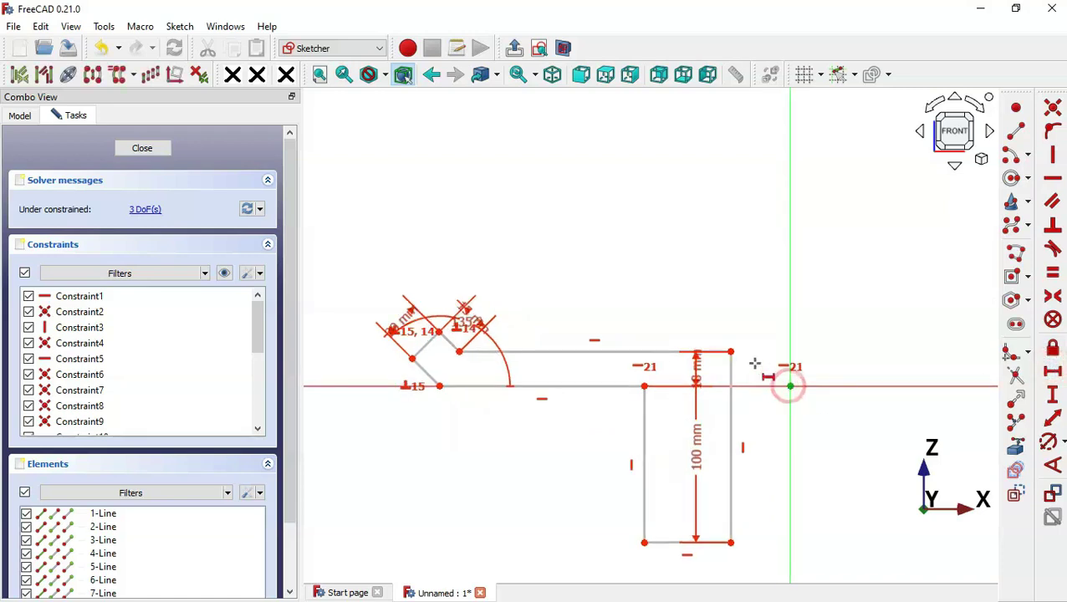
pyautogui.click(730, 352)
pyautogui.write('1')
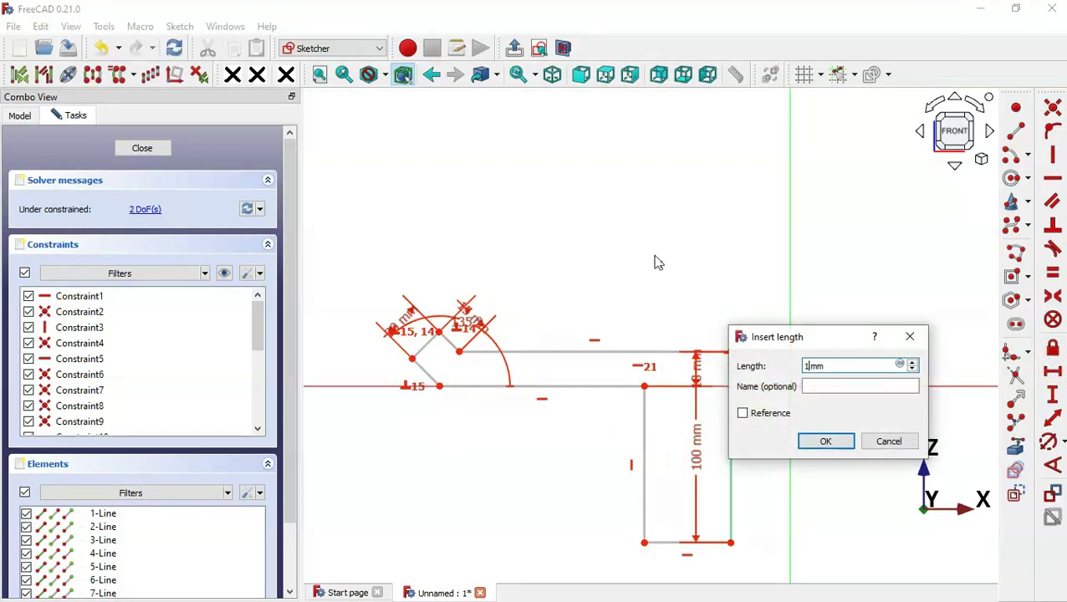
pyautogui.write('7')
pyautogui.press('Return')
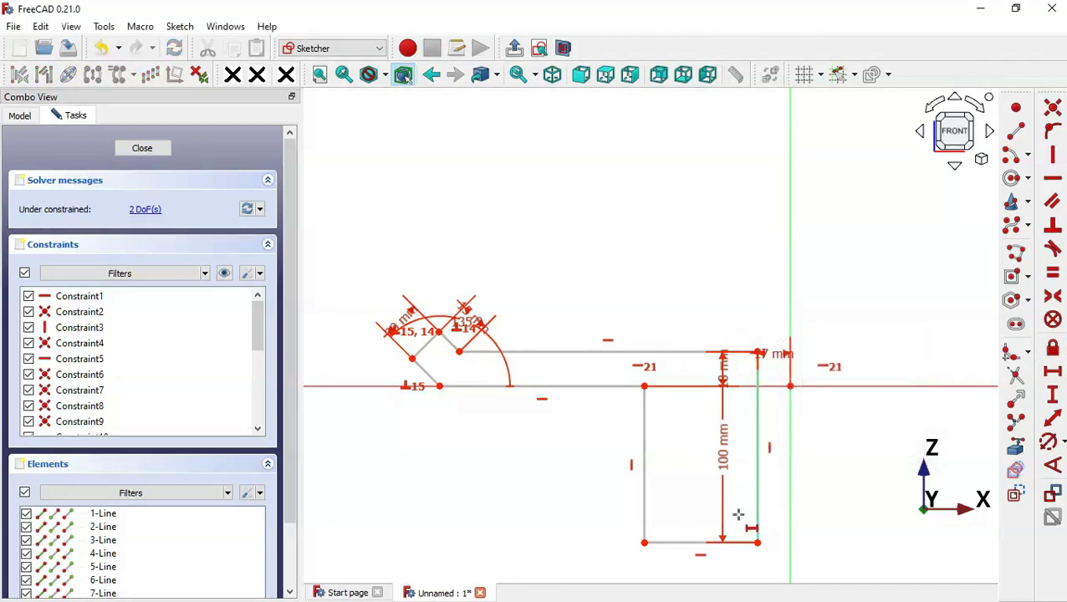
pyautogui.click(644, 543)
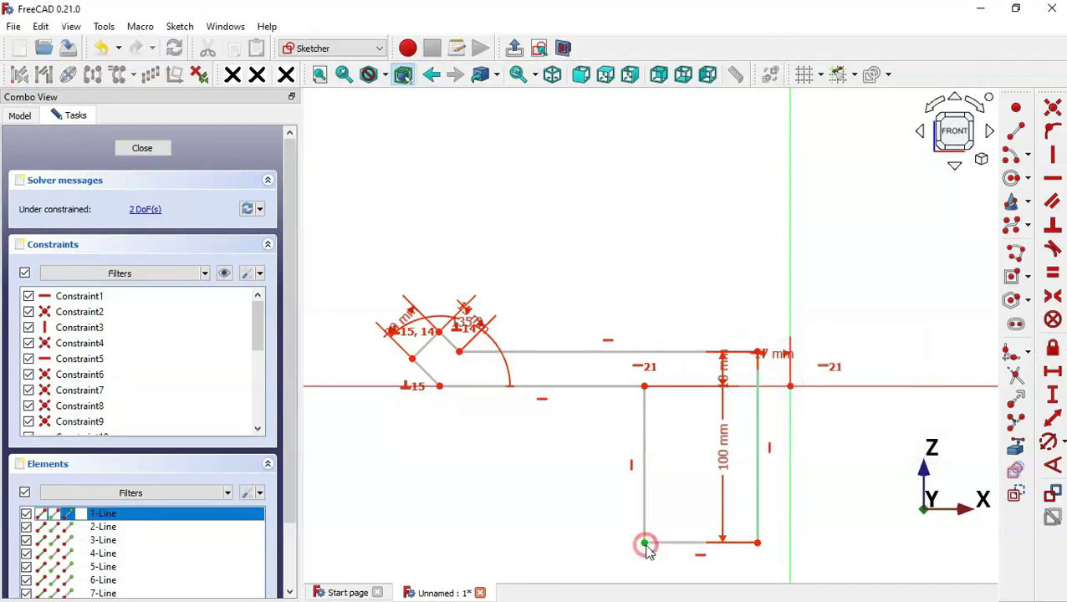
pyautogui.click(790, 386)
pyautogui.press('Return')
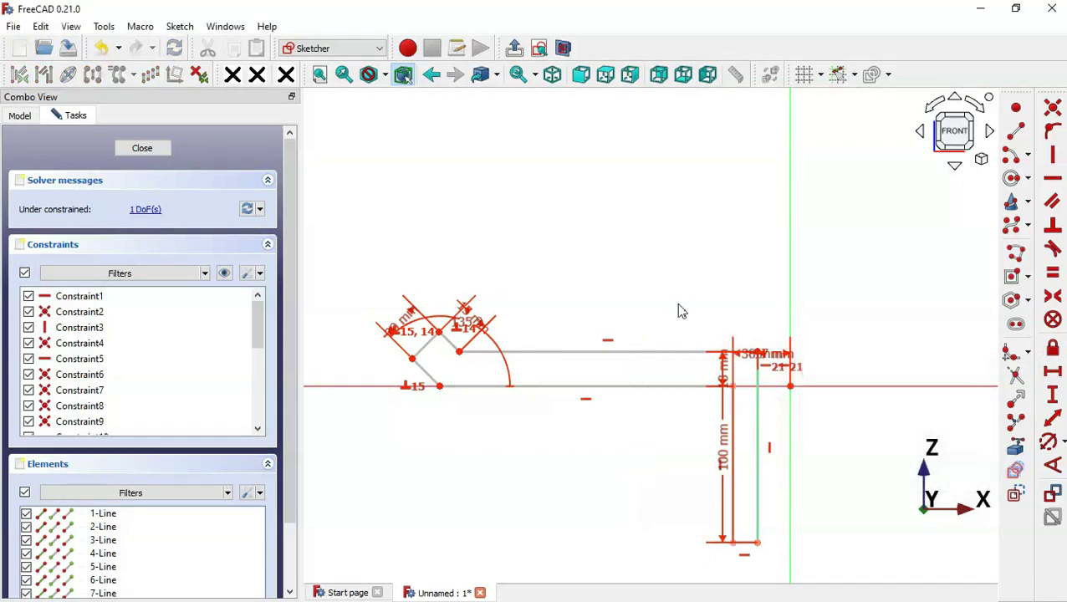
pyautogui.click(440, 386)
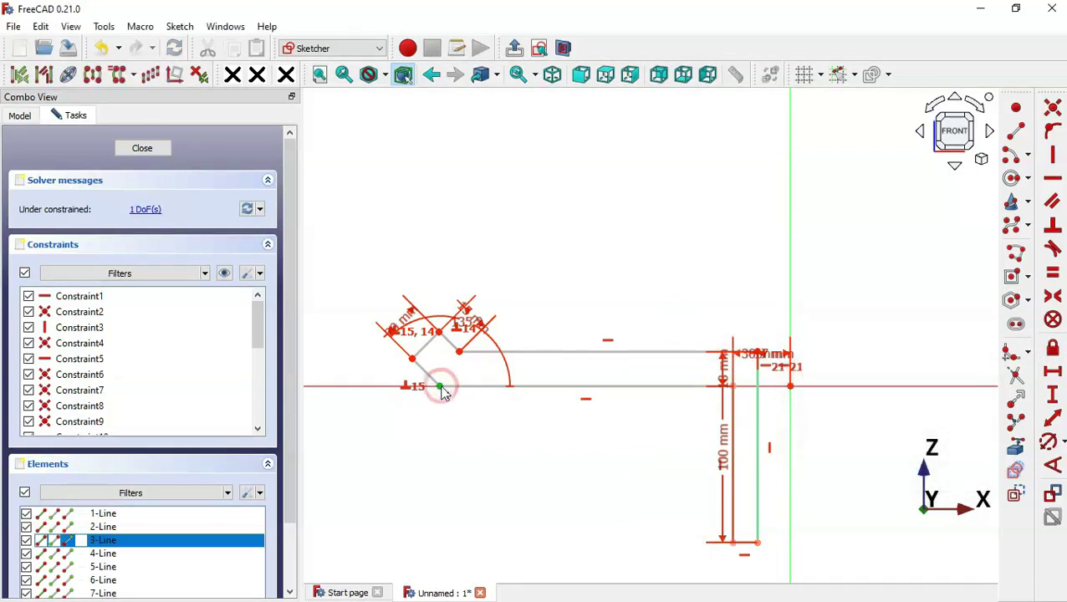
pyautogui.click(791, 385)
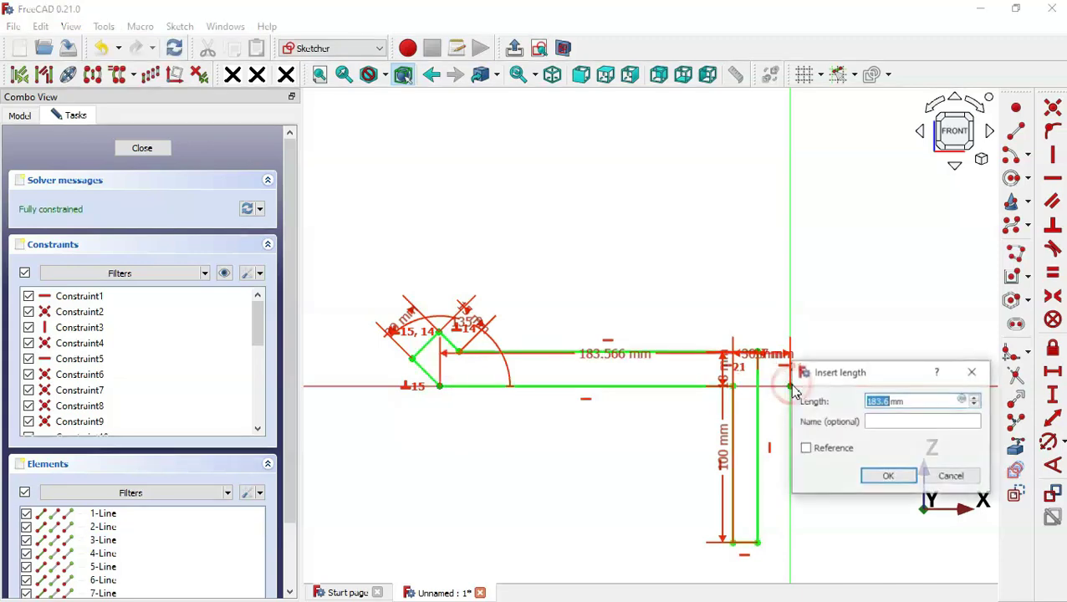
# - Confirm the 40 mm width and move the 20 mm, 15 mm and 135° labels clear of the profile
pyautogui.press('Return')
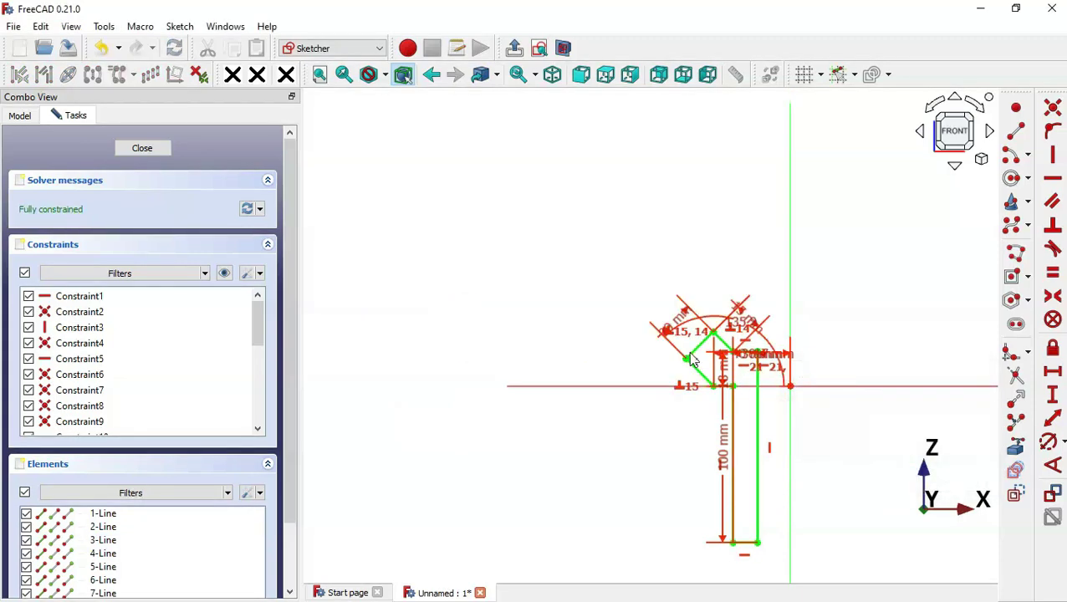
pyautogui.scroll(2, 773, 393)
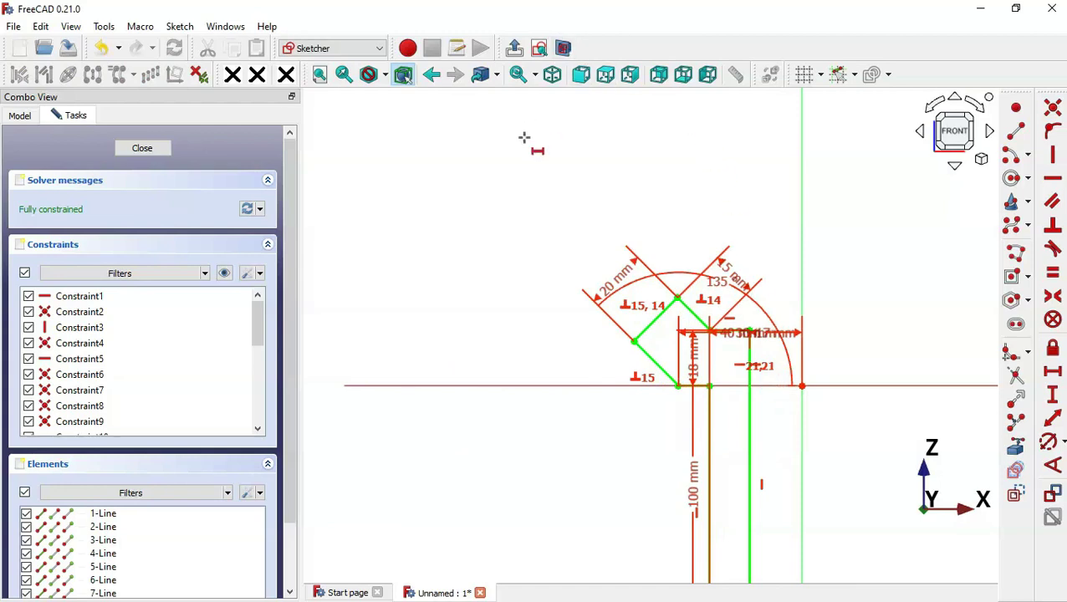
pyautogui.scroll(-1, 522, 139)
pyautogui.scroll(1, 679, 266)
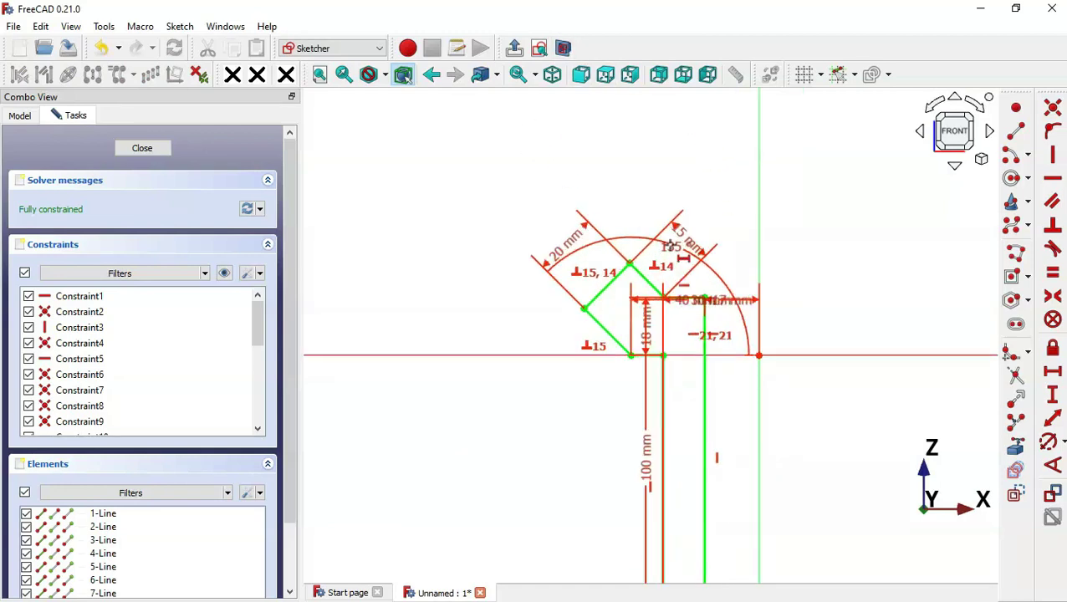
pyautogui.moveTo(566, 253); pyautogui.dragTo(525, 204)
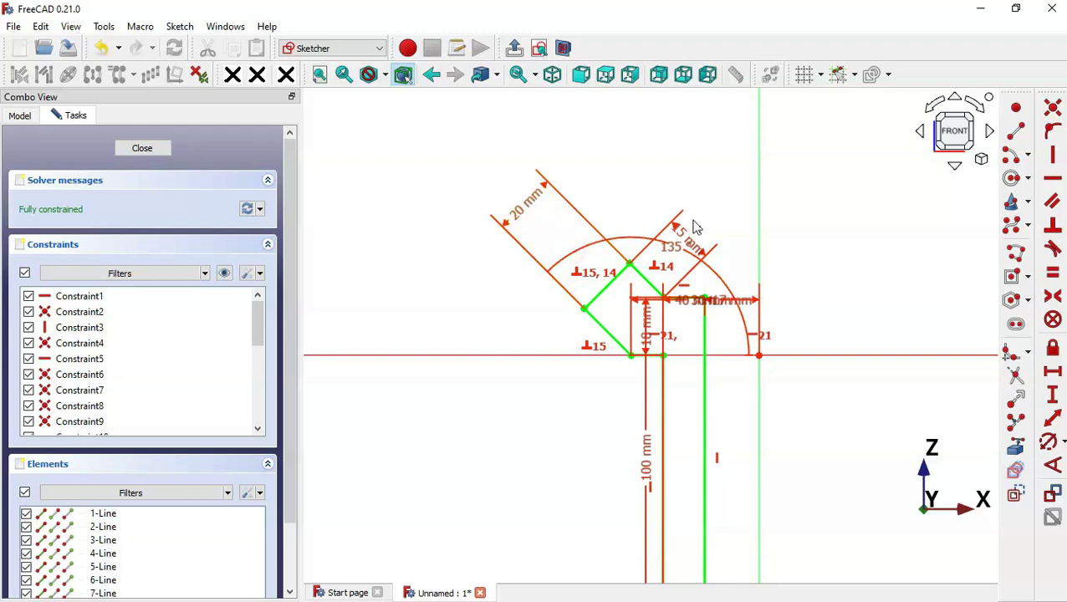
pyautogui.moveTo(686, 242); pyautogui.dragTo(729, 202)
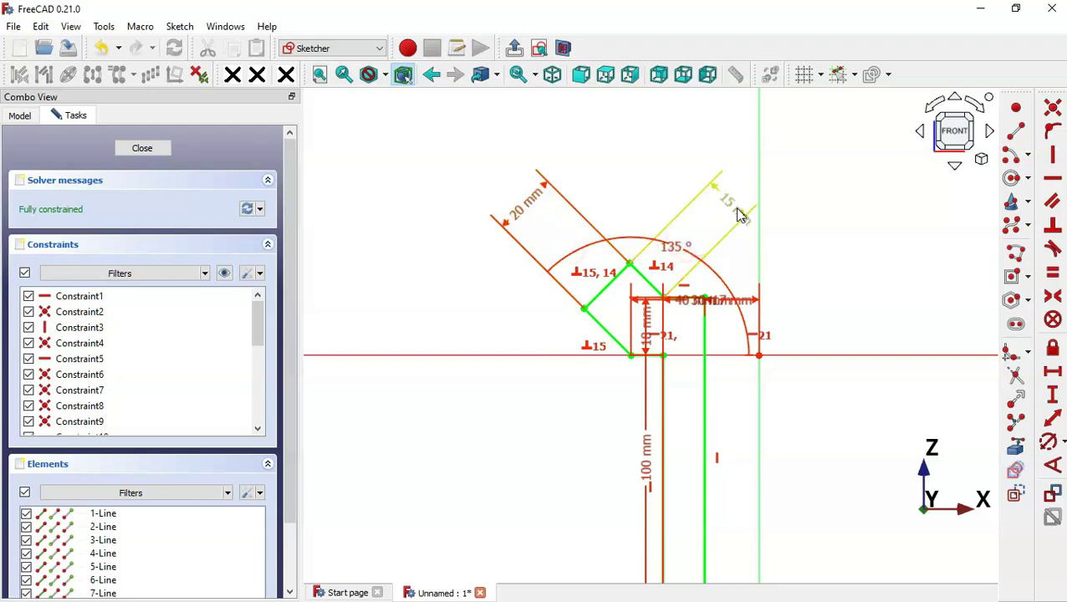
pyautogui.moveTo(678, 254)
pyautogui.mouseDown()
pyautogui.moveTo(590, 375)
pyautogui.moveTo(600, 371)
pyautogui.mouseUp()
# - Reposition the 100 mm, 17 mm, 30 mm and 40 mm dimension labels beside and below the profile
pyautogui.scroll(-2, 477, 235)
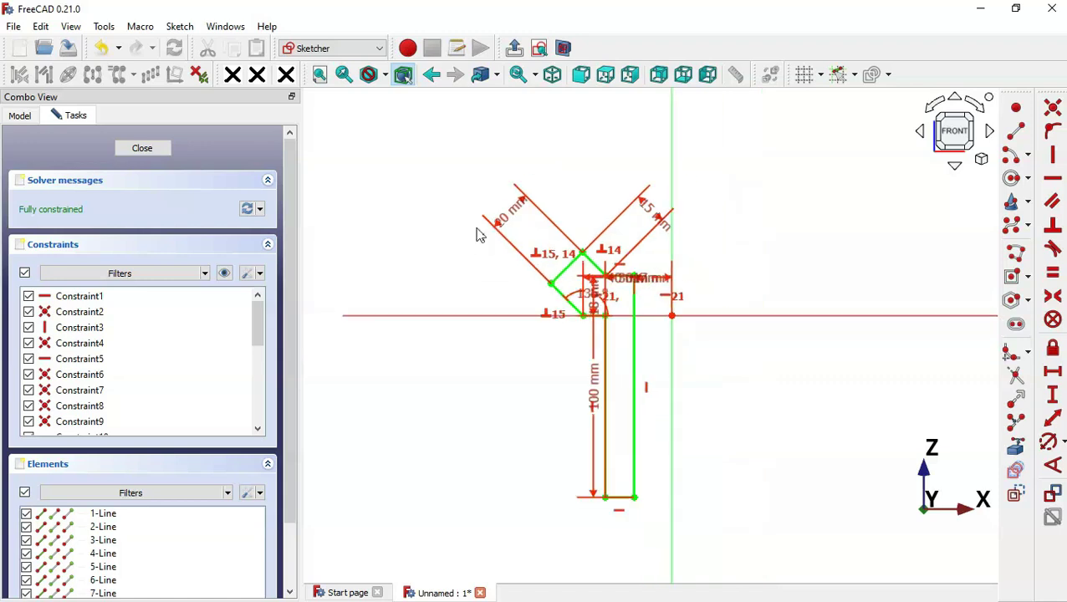
pyautogui.moveTo(595, 386); pyautogui.dragTo(765, 406)
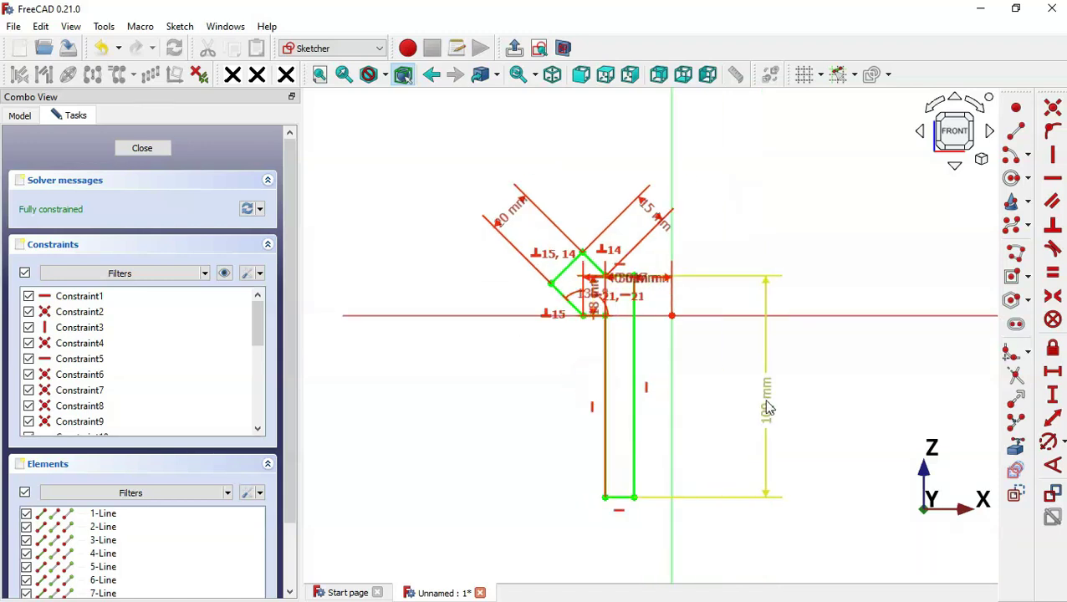
pyautogui.scroll(1, 733, 386)
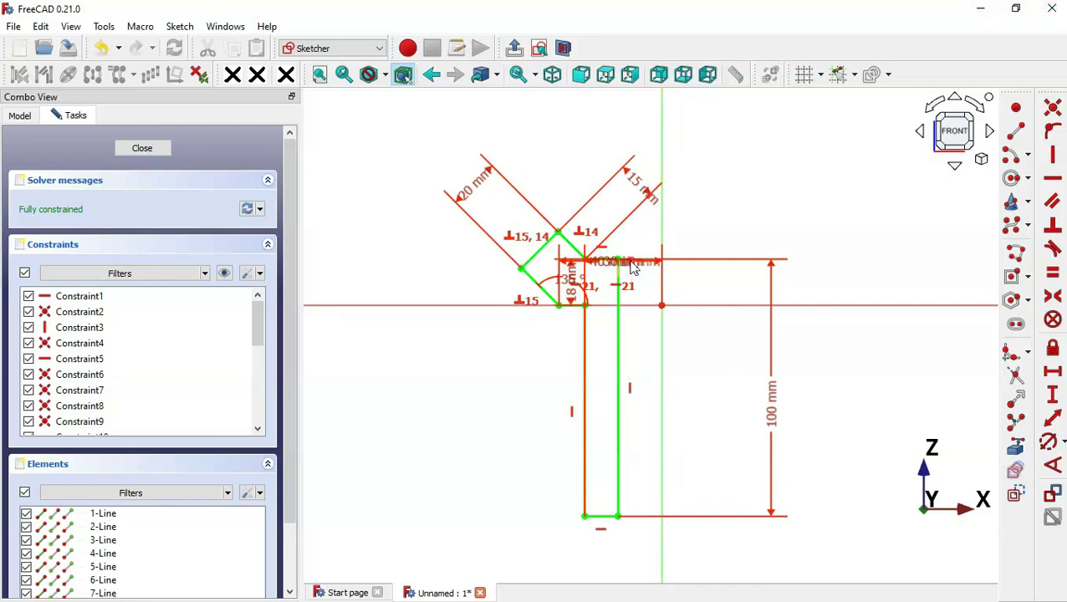
pyautogui.press('l')
pyautogui.moveTo(704, 397); pyautogui.dragTo(708, 378)
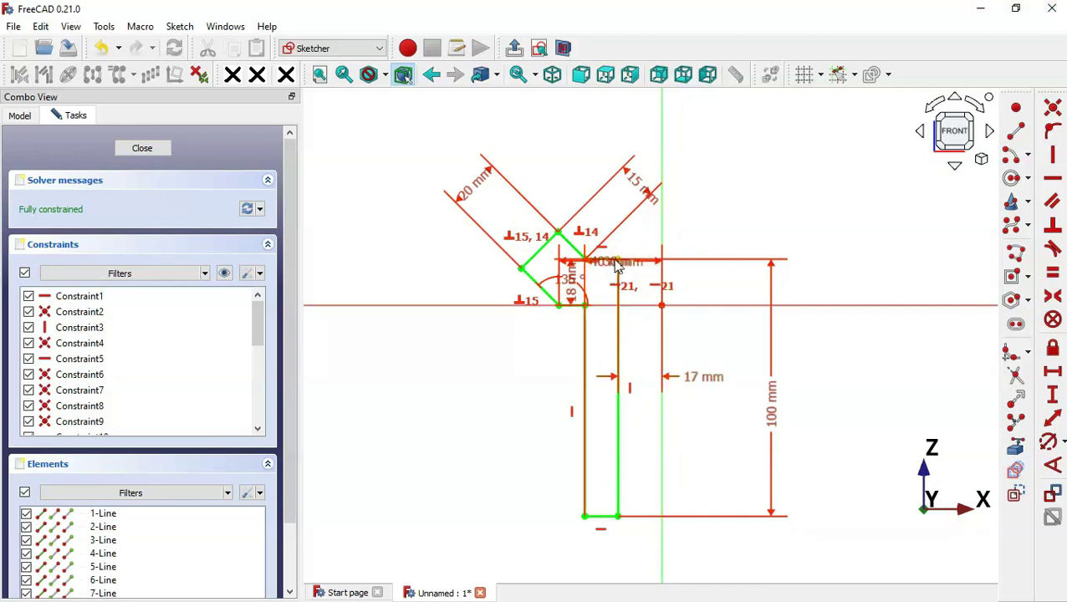
pyautogui.click(585, 276)
pyautogui.click(662, 276)
pyautogui.moveTo(627, 272); pyautogui.dragTo(669, 454)
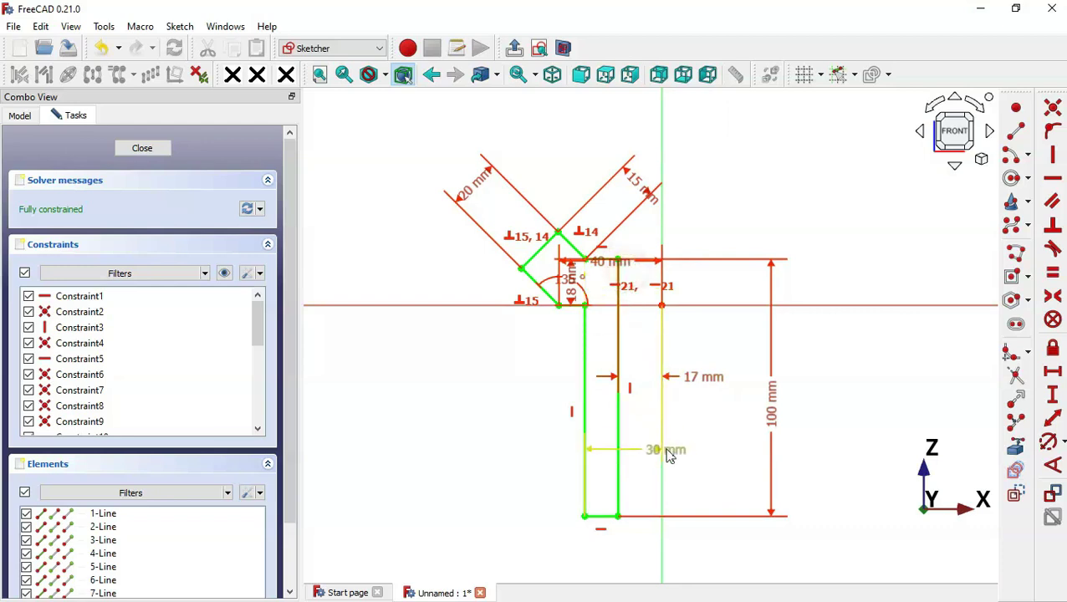
pyautogui.click(704, 441)
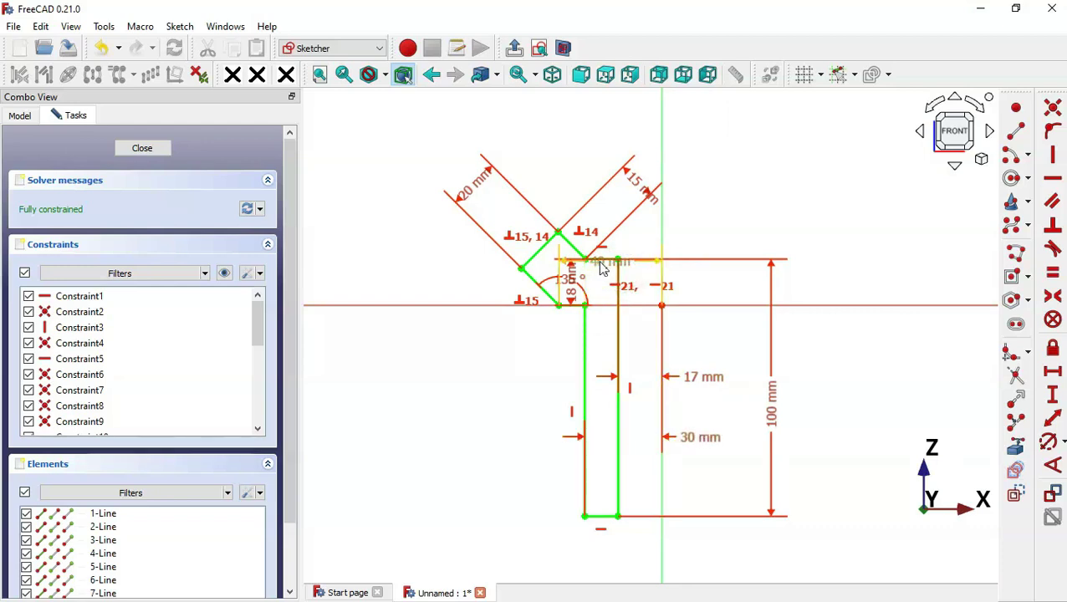
pyautogui.moveTo(601, 267); pyautogui.dragTo(717, 559)
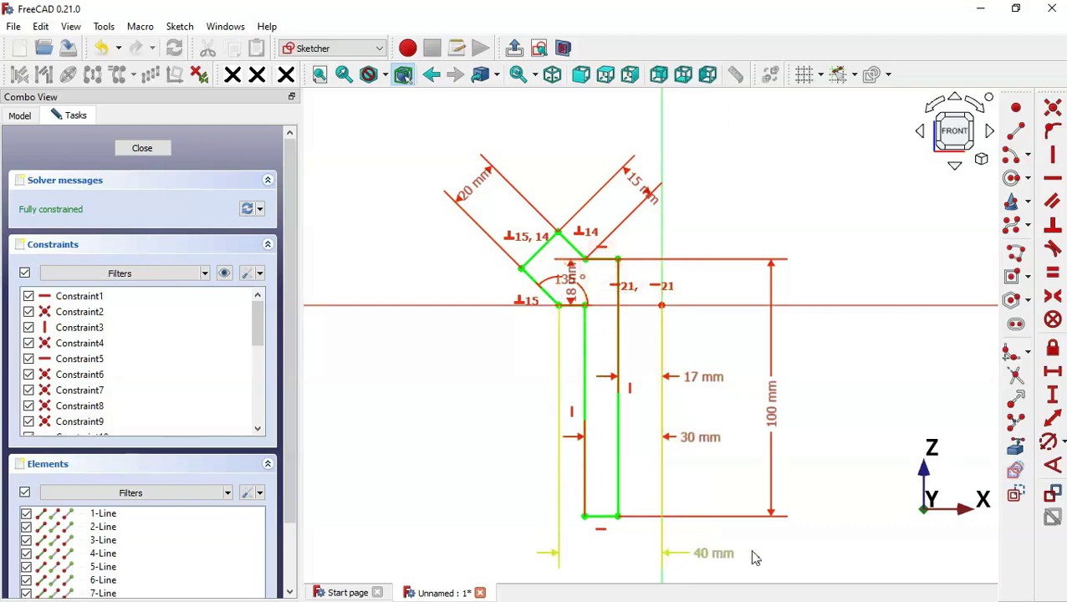
# - Close the sketch and revolve it 360° about the vertical sketch axis into a solid
pyautogui.click(514, 47)
pyautogui.rightClick(585, 272)
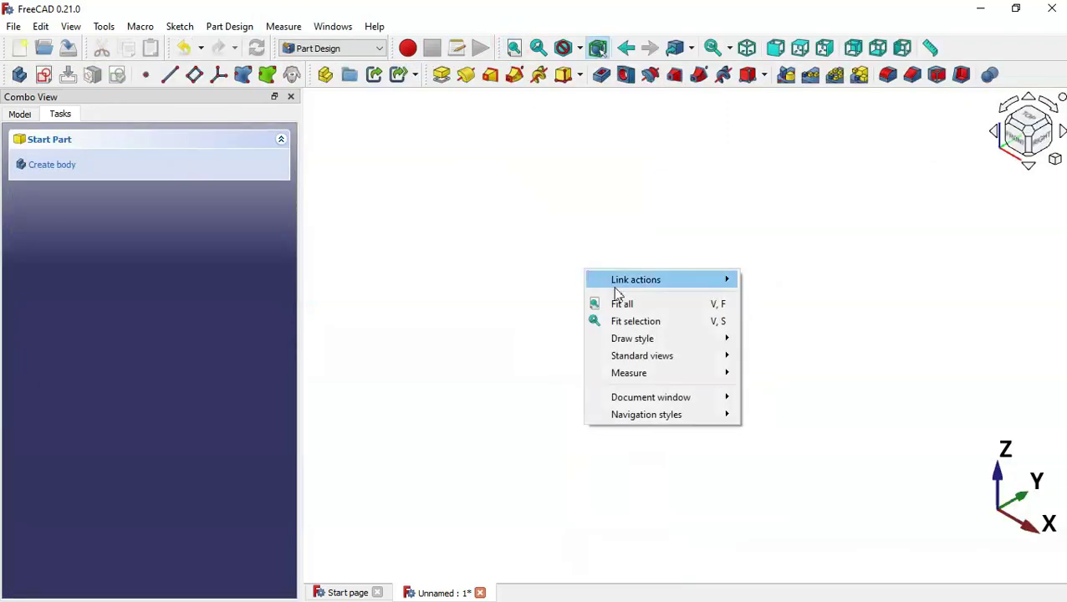
pyautogui.click(623, 304)
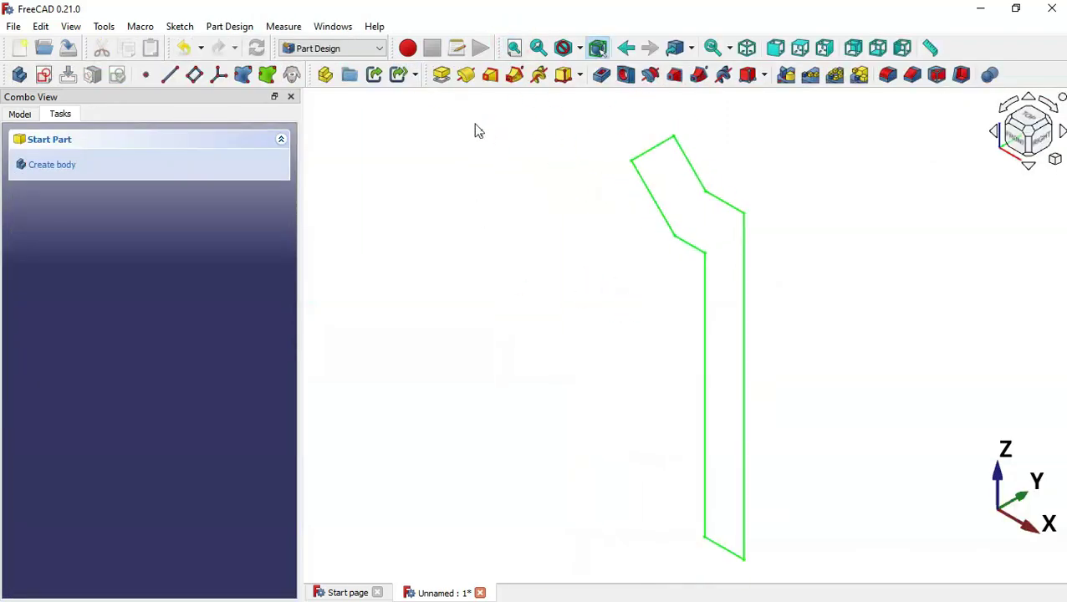
pyautogui.click(466, 75)
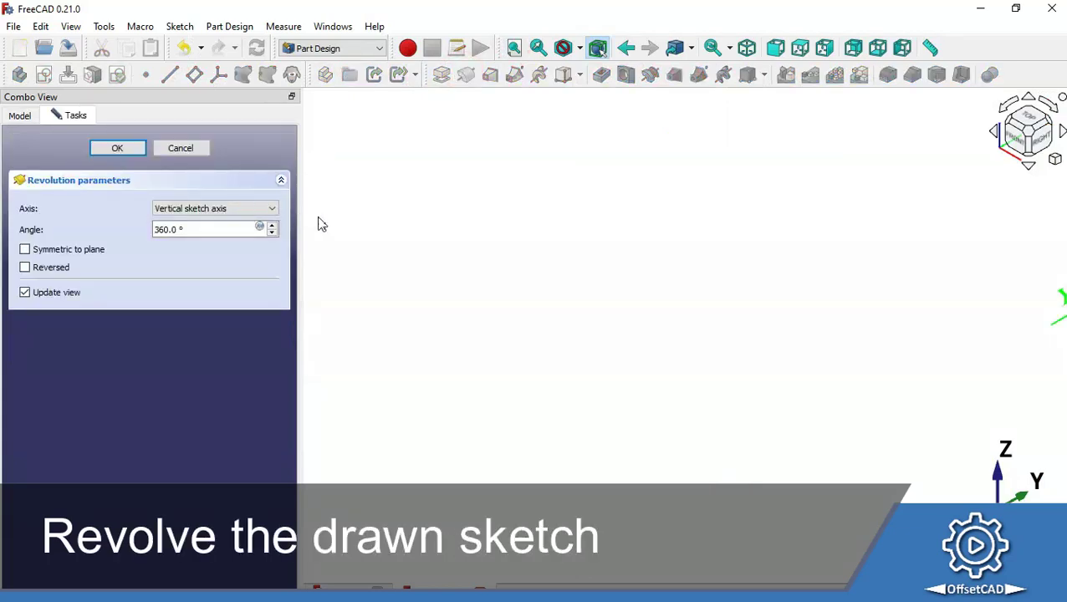
pyautogui.rightClick(440, 252)
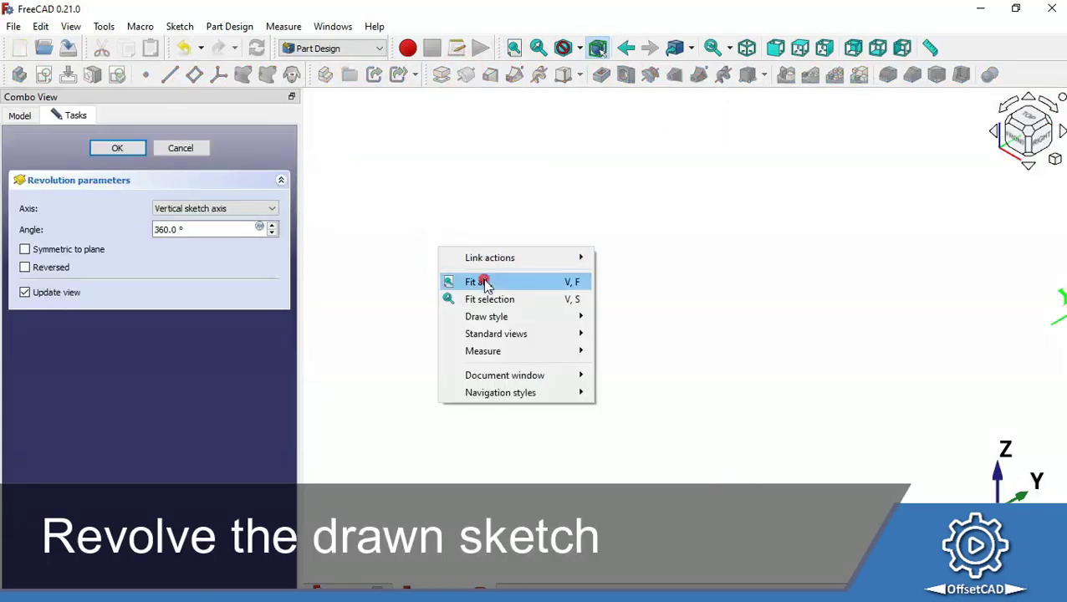
pyautogui.click(484, 282)
pyautogui.click(125, 146)
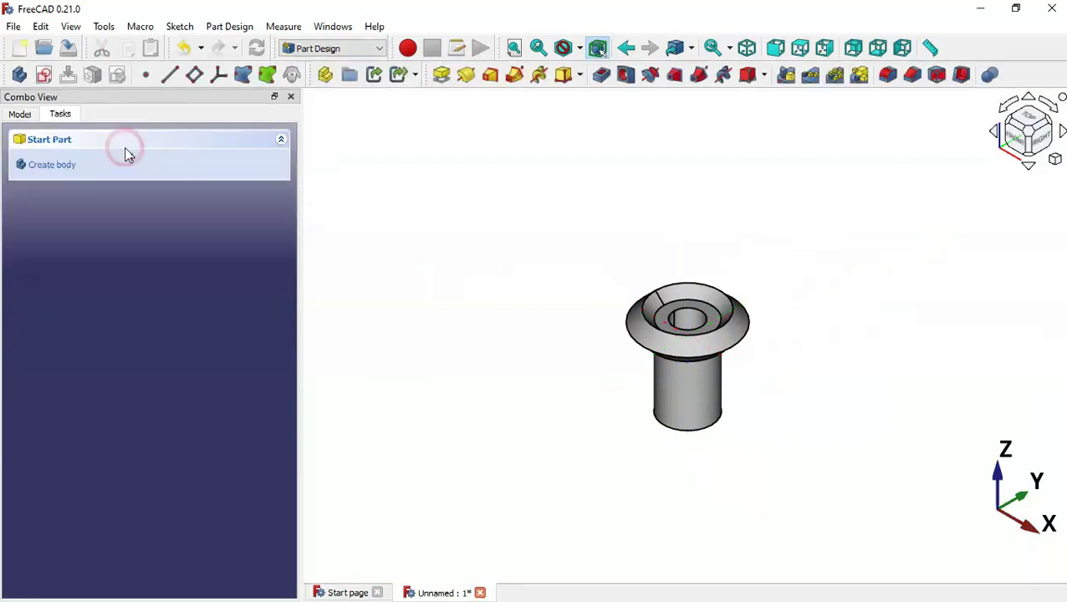
pyautogui.scroll(3, 493, 299)
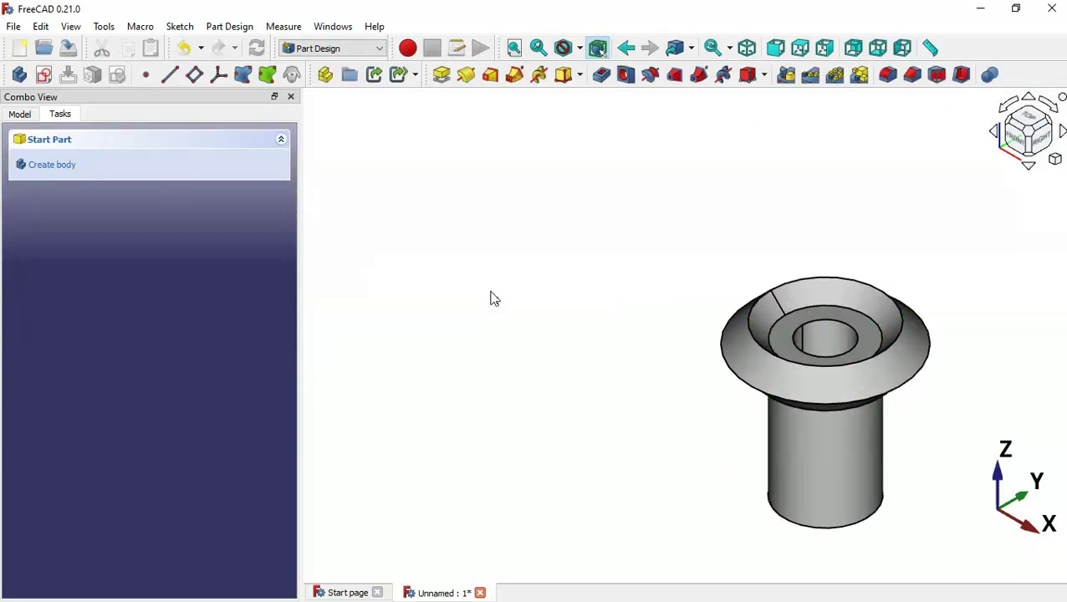
# - Start a sketch on the recessed ring face and draw a centred rectangle on the vertical axis
pyautogui.click(849, 316)
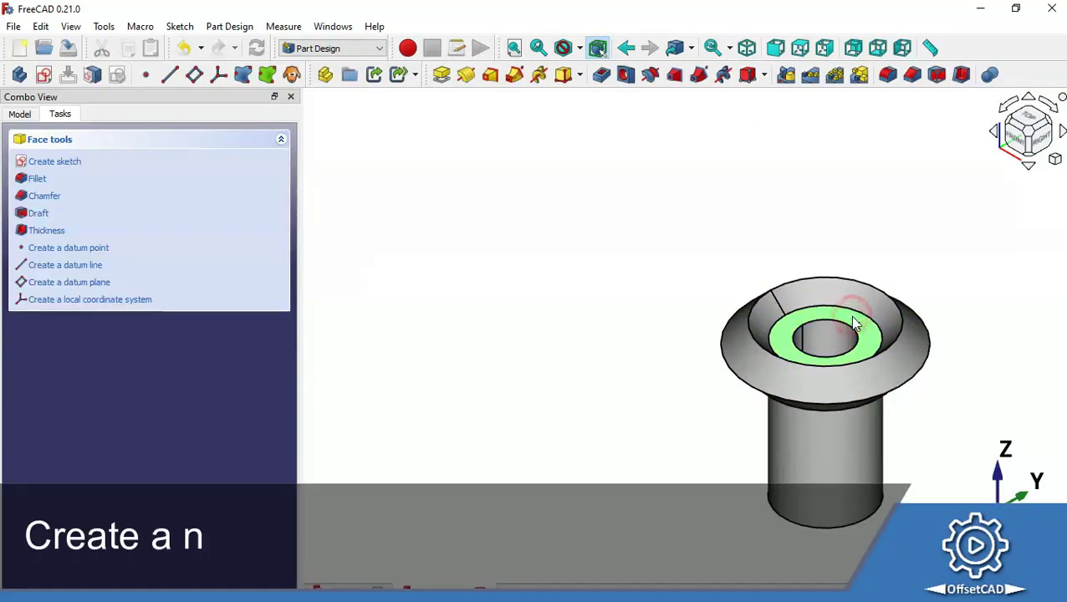
pyautogui.click(50, 78)
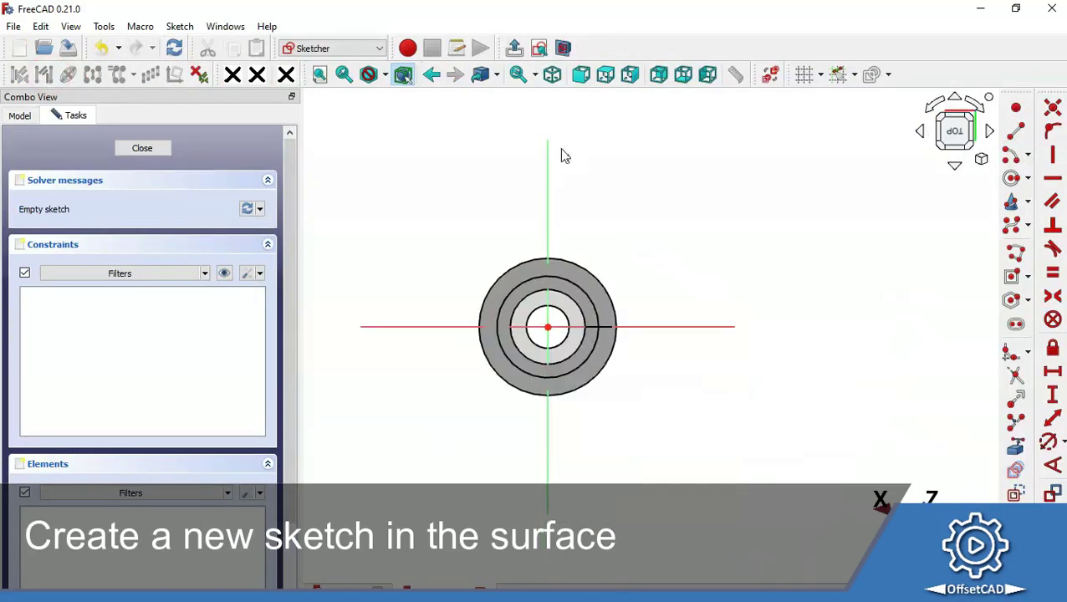
pyautogui.scroll(2, 539, 334)
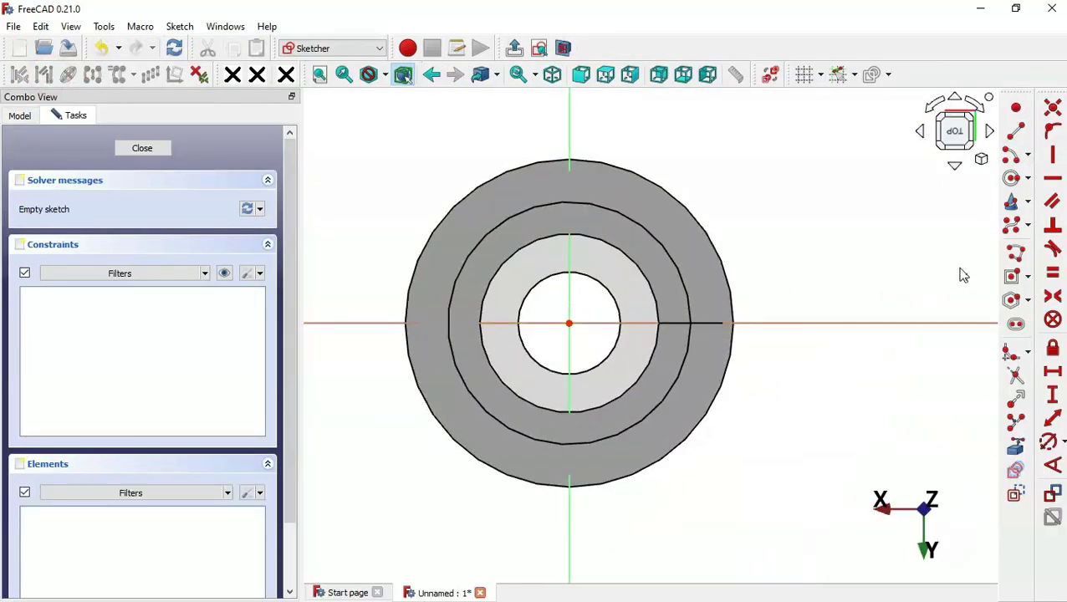
pyautogui.click(1012, 276)
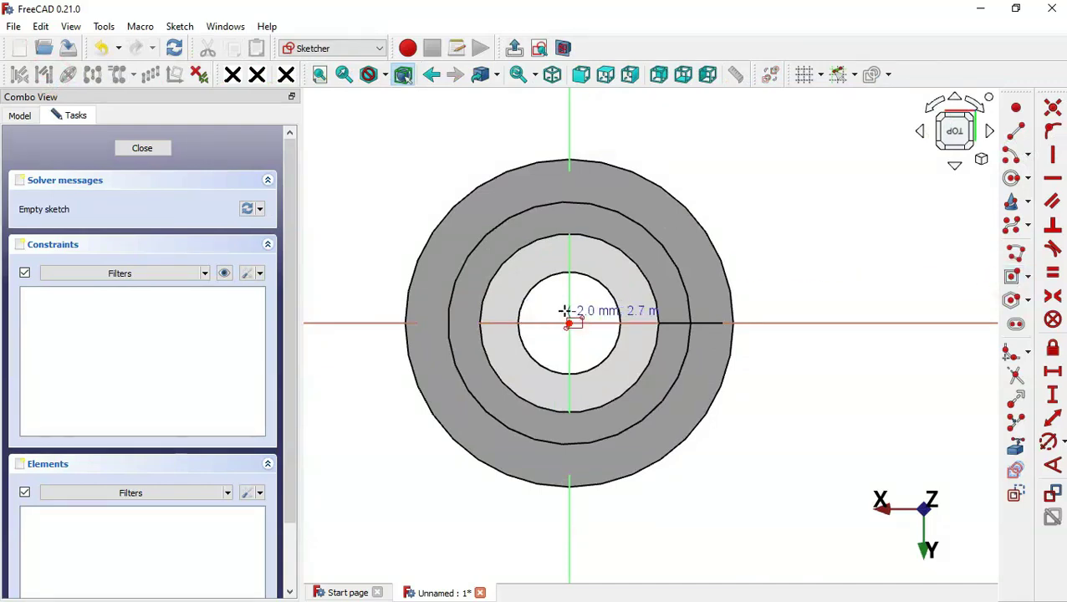
pyautogui.click(568, 284)
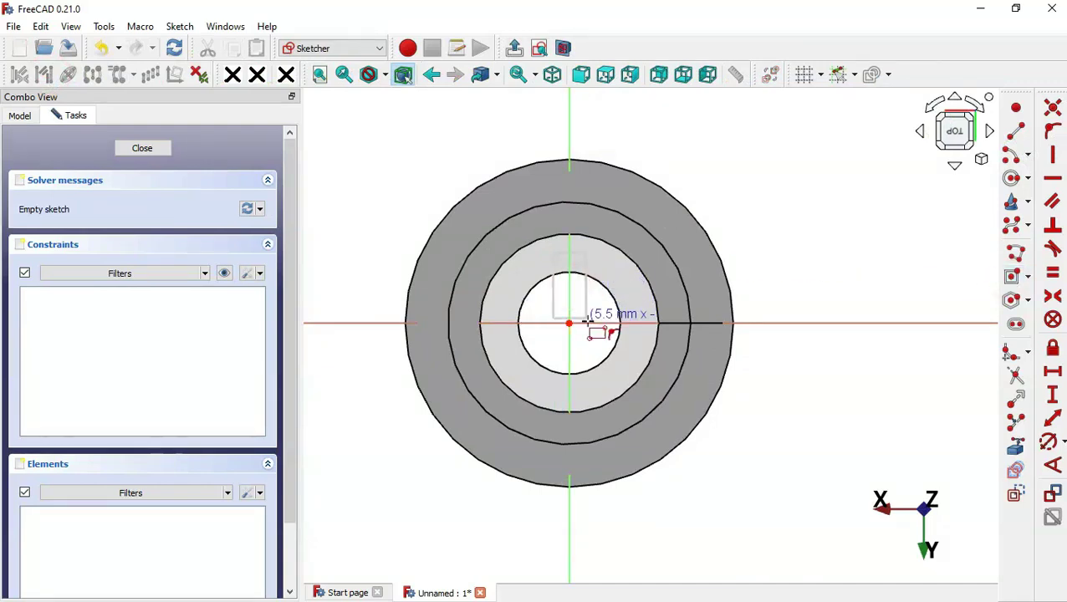
pyautogui.click(589, 323)
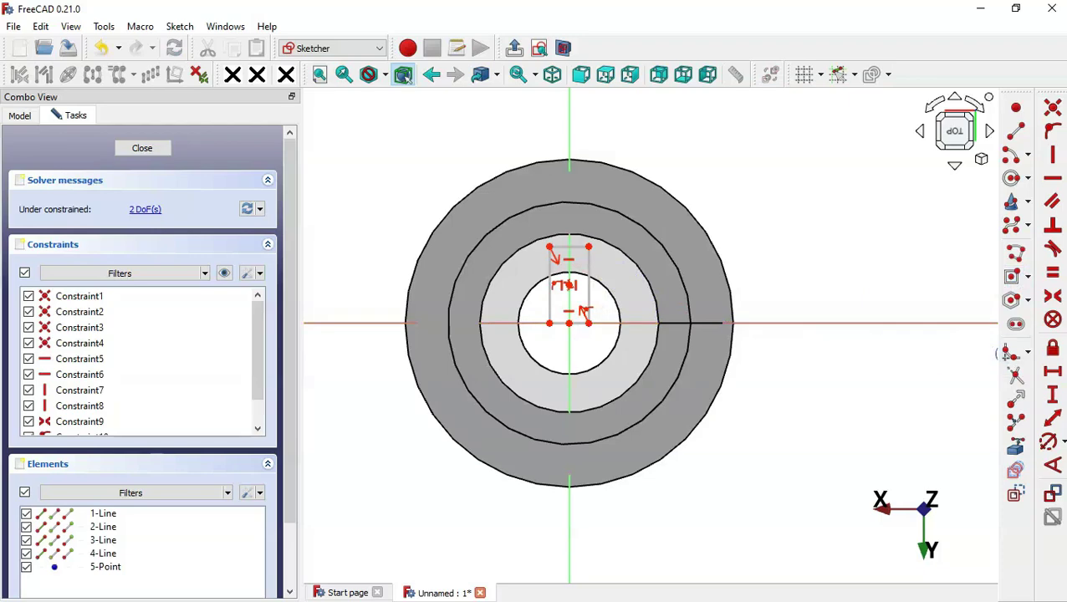
# - Constrain the rectangle's top edge to 12 mm and its right edge to 22 mm
pyautogui.click(1055, 418)
pyautogui.click(574, 244)
pyautogui.write('12')
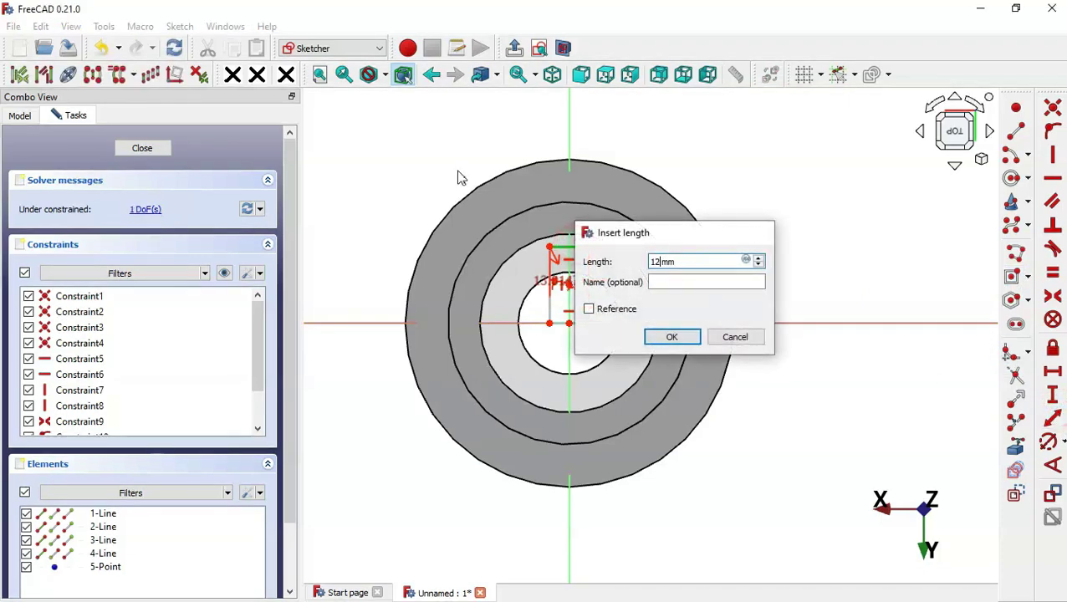
pyautogui.press('Return')
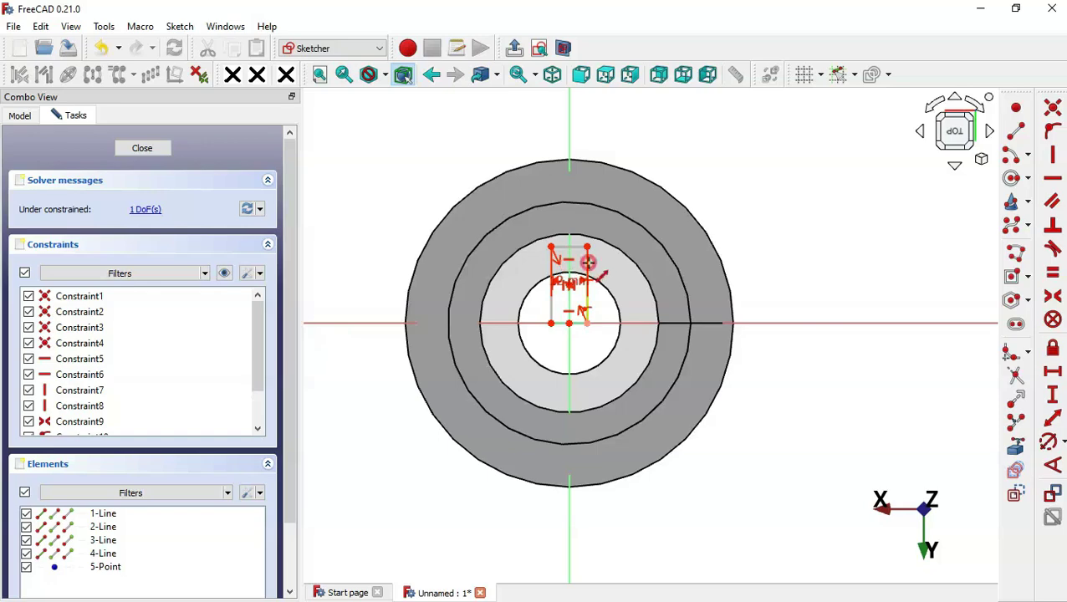
pyautogui.click(588, 263)
pyautogui.press('Return')
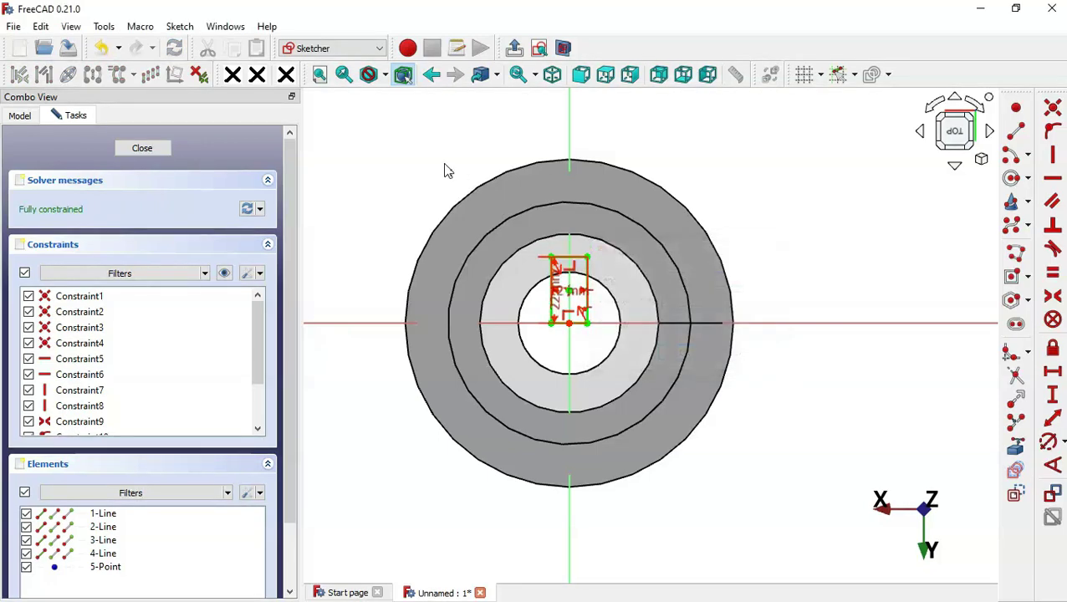
# - Pocket the rectangle Through all, cutting a keyway slot along the part's central bore
pyautogui.click(515, 48)
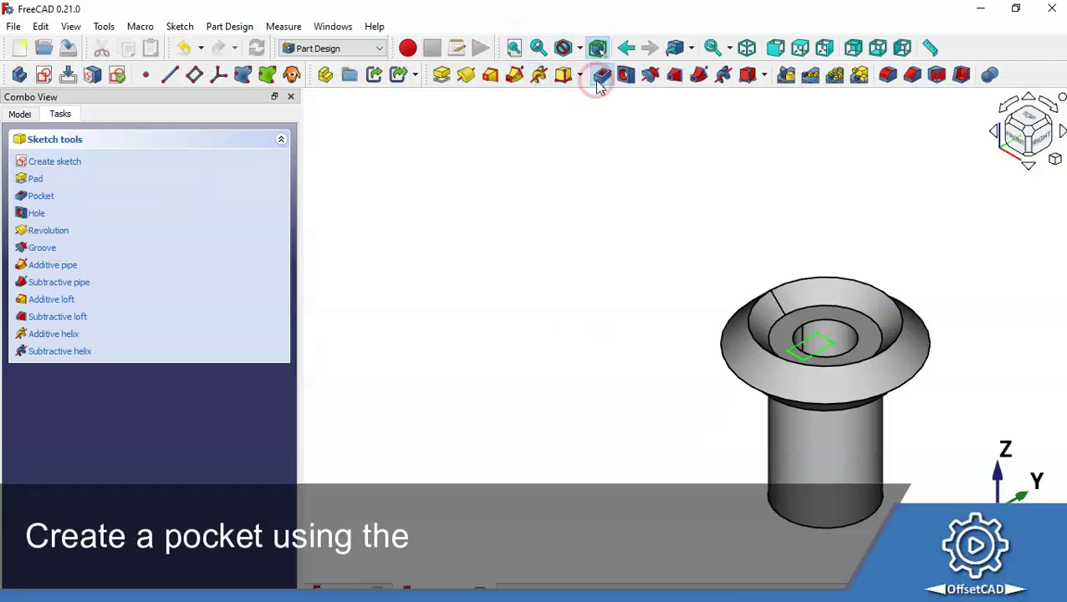
pyautogui.click(601, 76)
pyautogui.click(231, 209)
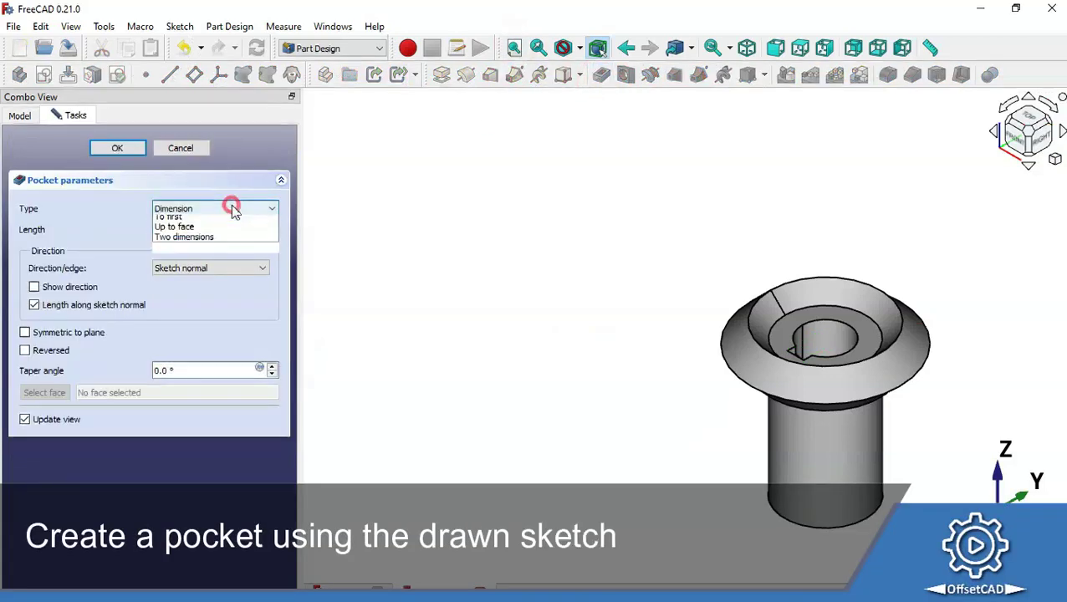
pyautogui.click(234, 233)
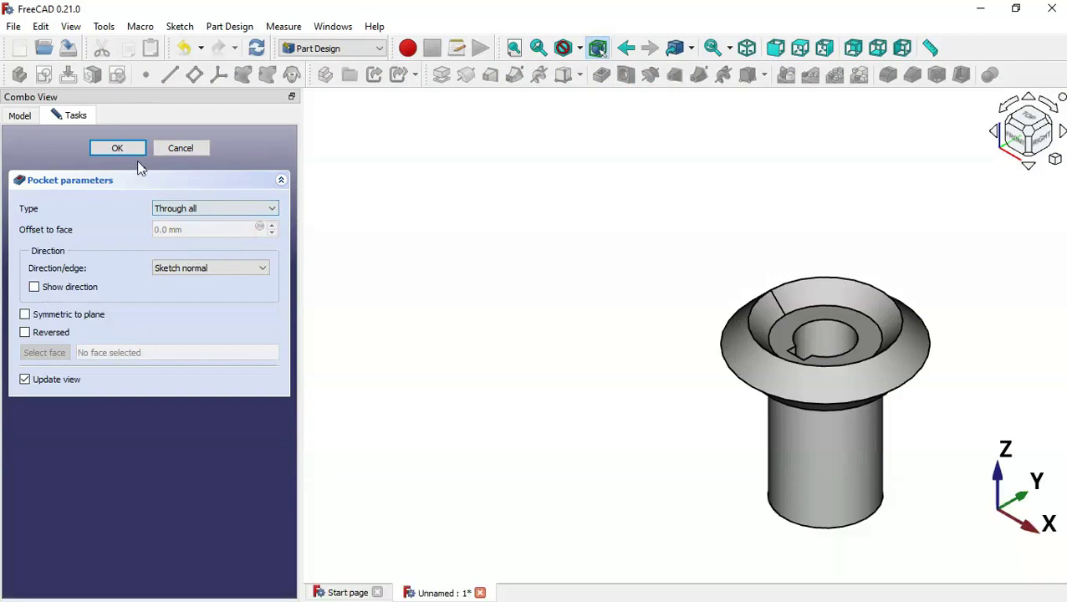
pyautogui.click(130, 148)
pyautogui.moveTo(633, 464)
pyautogui.mouseDown(button='middle')
pyautogui.moveTo(838, 225)
pyautogui.moveTo(665, 348)
pyautogui.moveTo(717, 515)
pyautogui.mouseUp(button='middle')
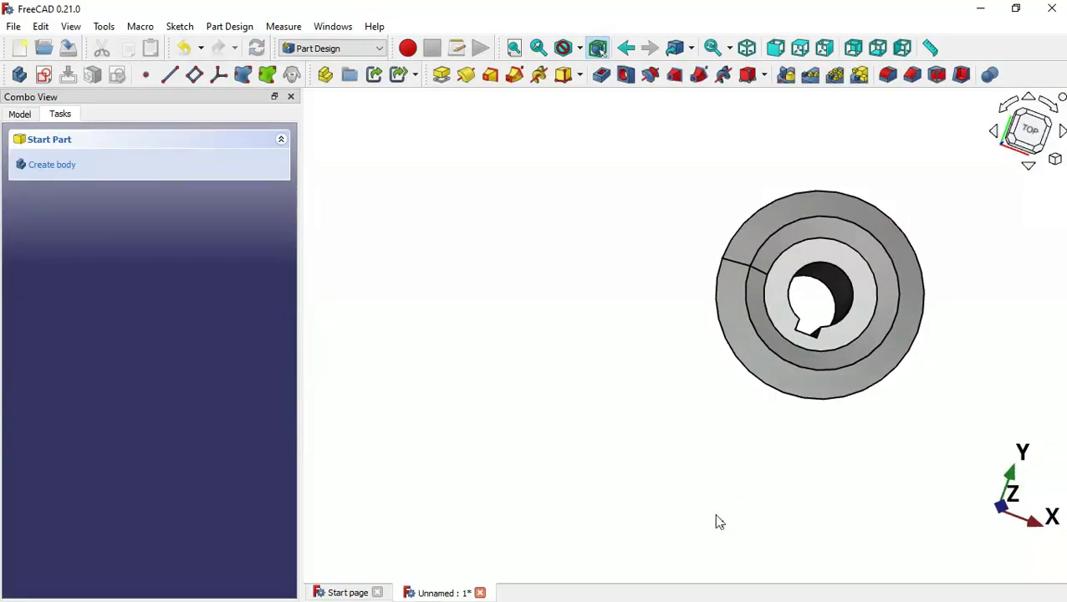
pyautogui.press('0')
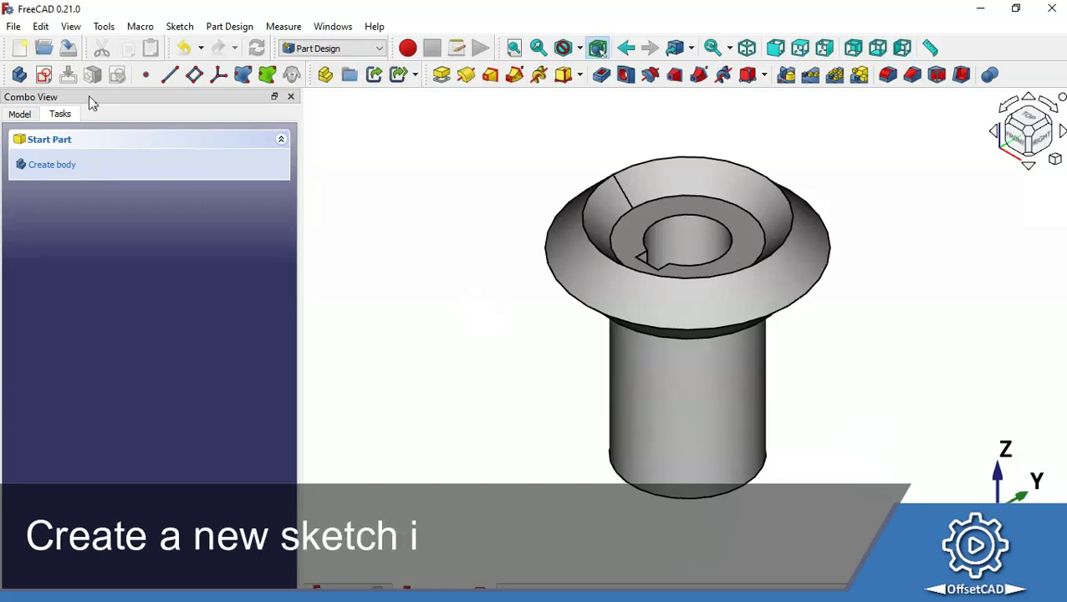
# - Create a YZ-plane sketch in section view holding one vertical line up from the origin, then close it
pyautogui.click(44, 74)
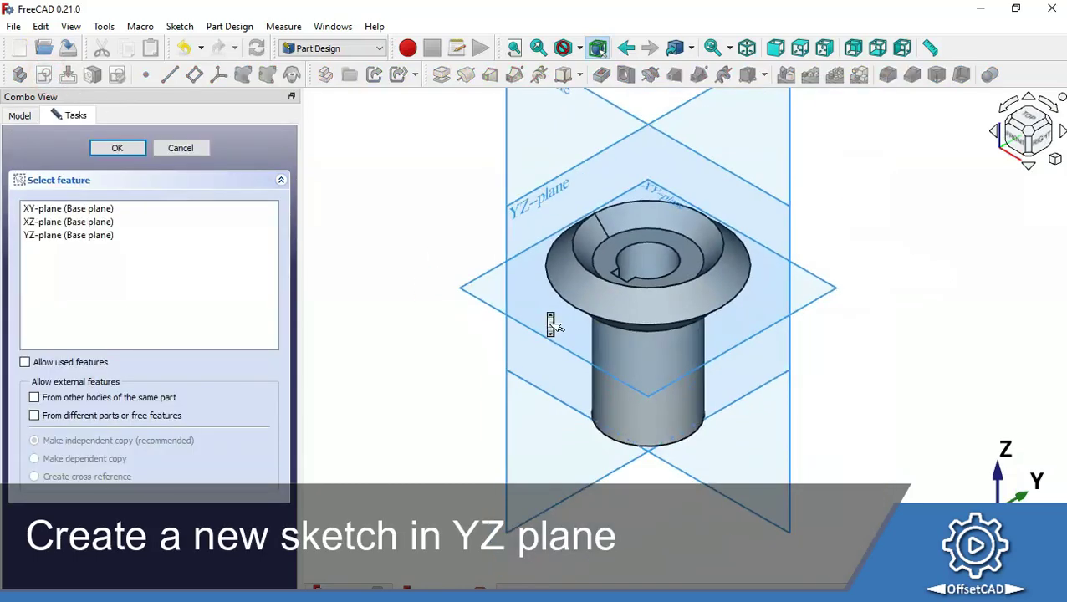
pyautogui.click(525, 226)
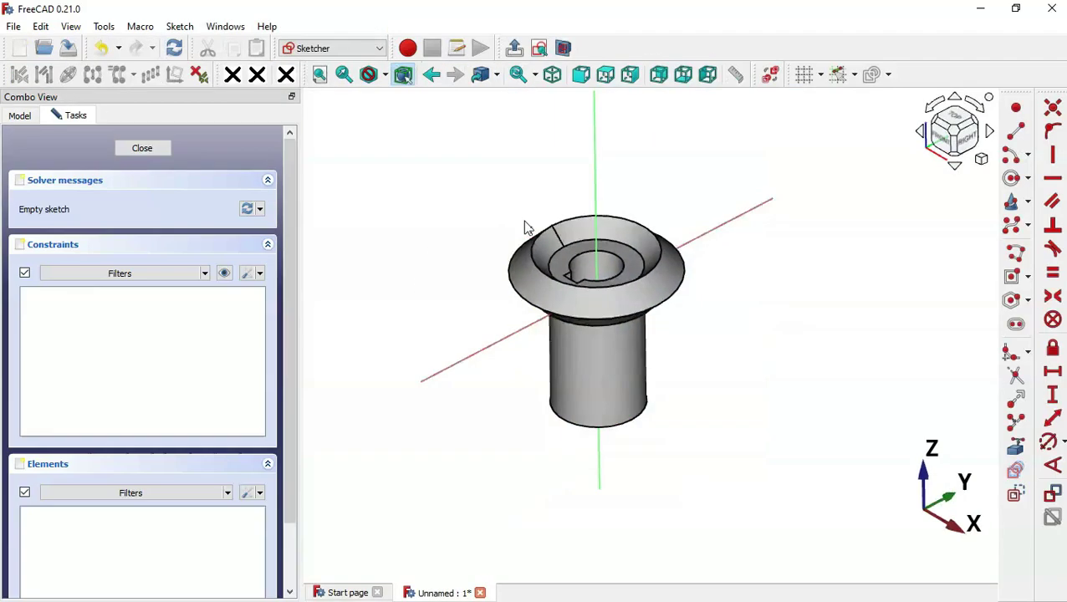
pyautogui.click(564, 49)
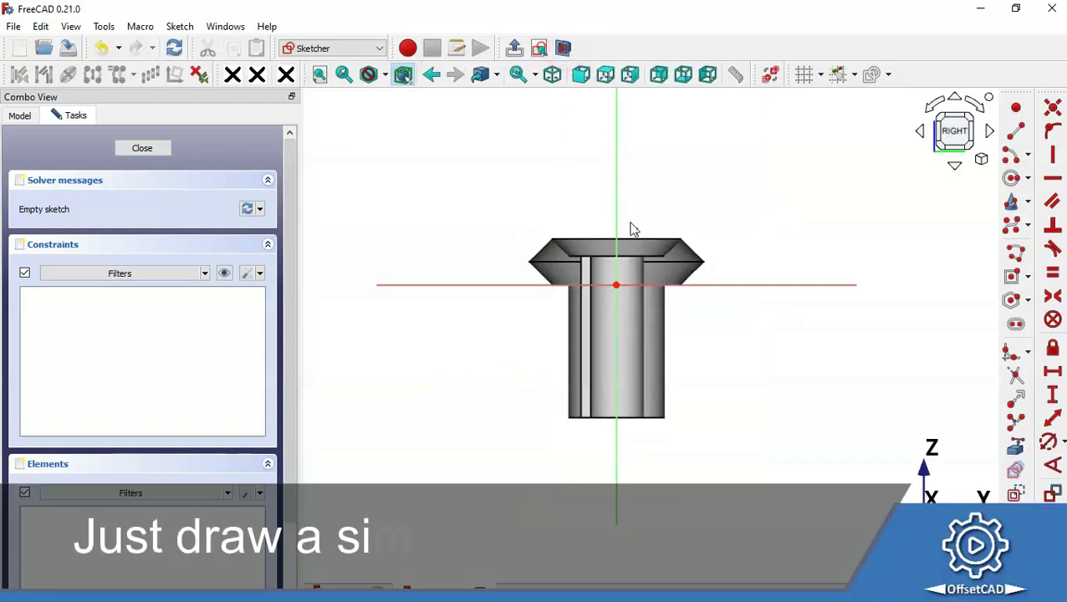
pyautogui.click(1015, 132)
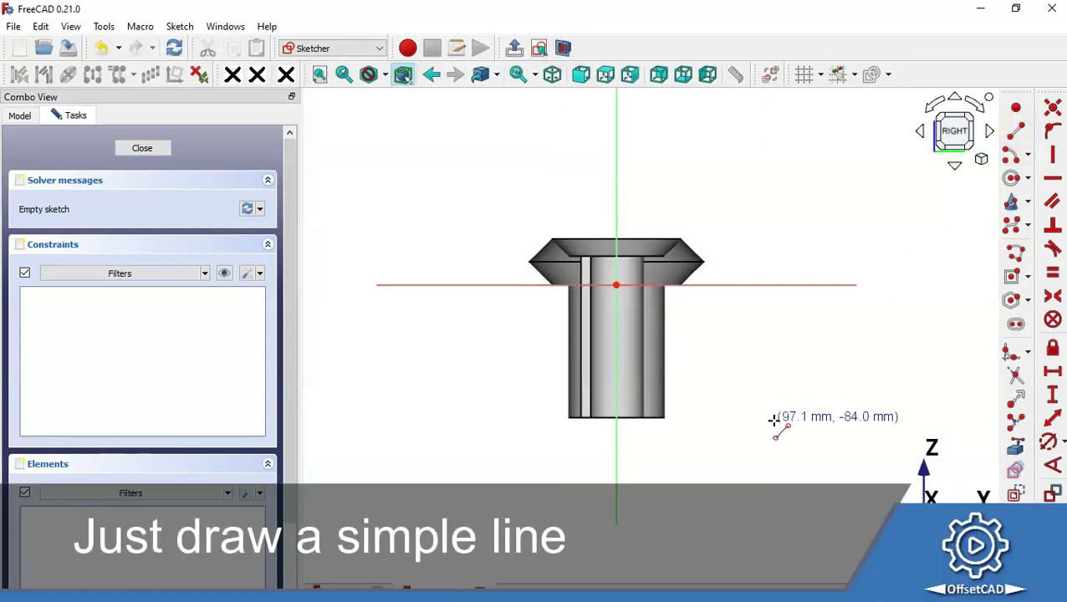
pyautogui.scroll(-1, 776, 422)
pyautogui.click(638, 304)
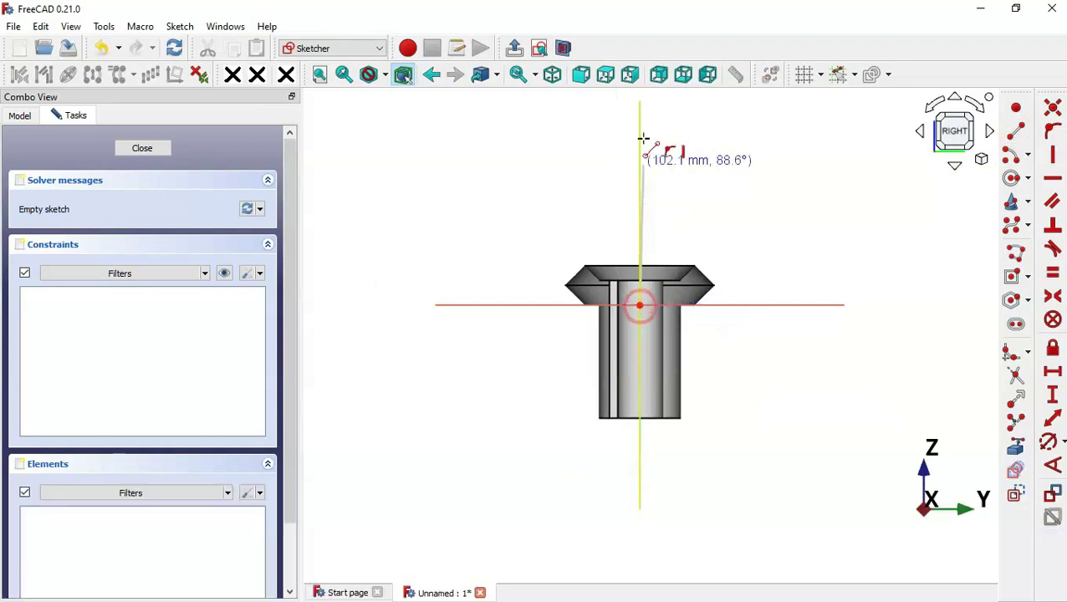
pyautogui.click(639, 105)
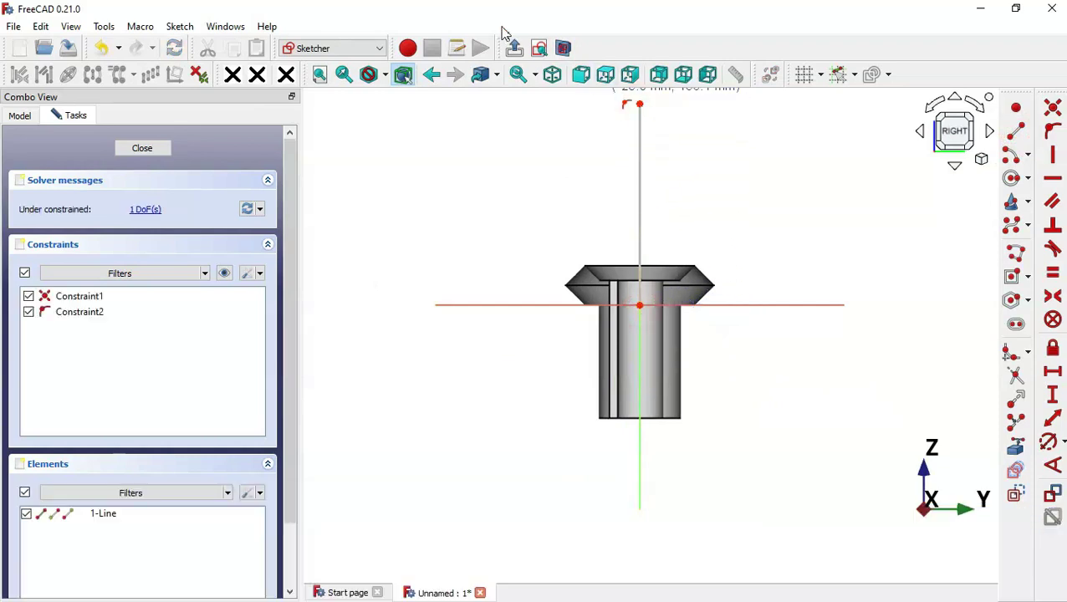
pyautogui.click(515, 48)
# - Increase the Body's display point size in its Appearance settings, then select Sketch002
pyautogui.scroll(2, 552, 178)
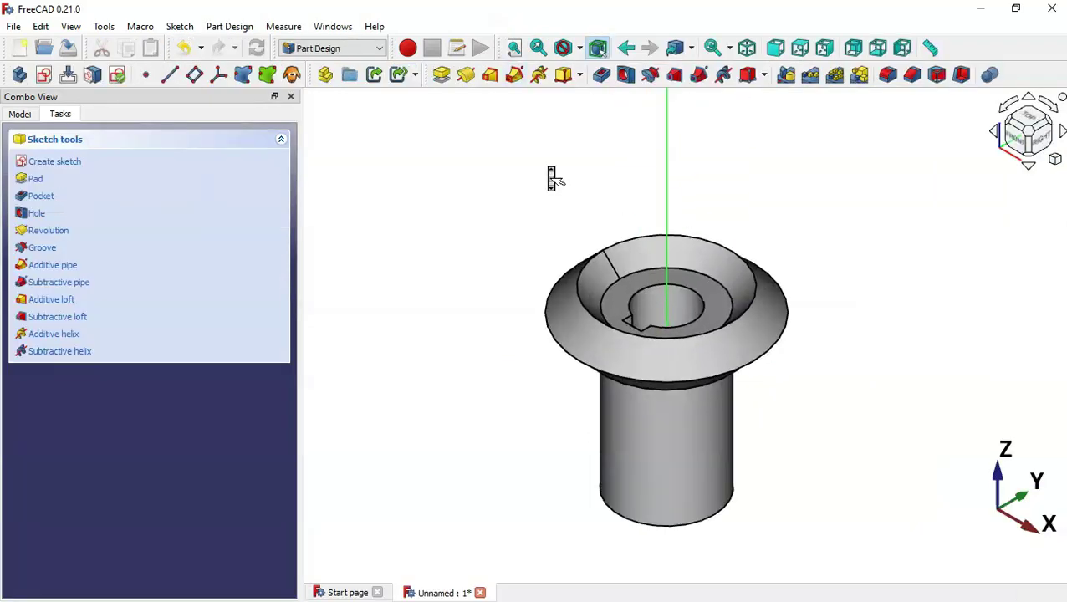
pyautogui.click(23, 116)
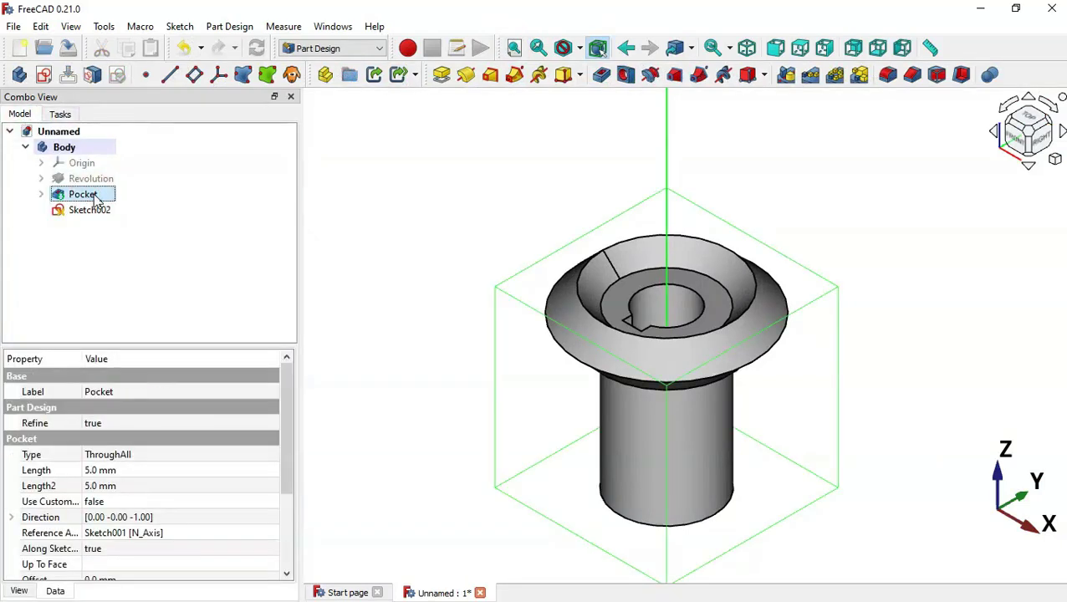
pyautogui.click(101, 147)
pyautogui.rightClick(101, 147)
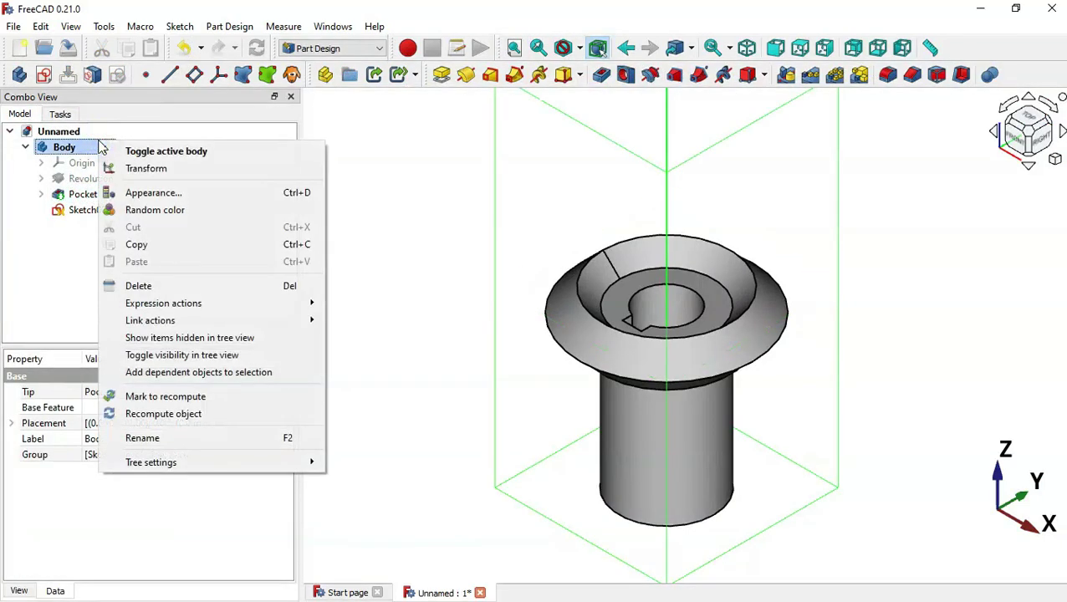
pyautogui.click(170, 194)
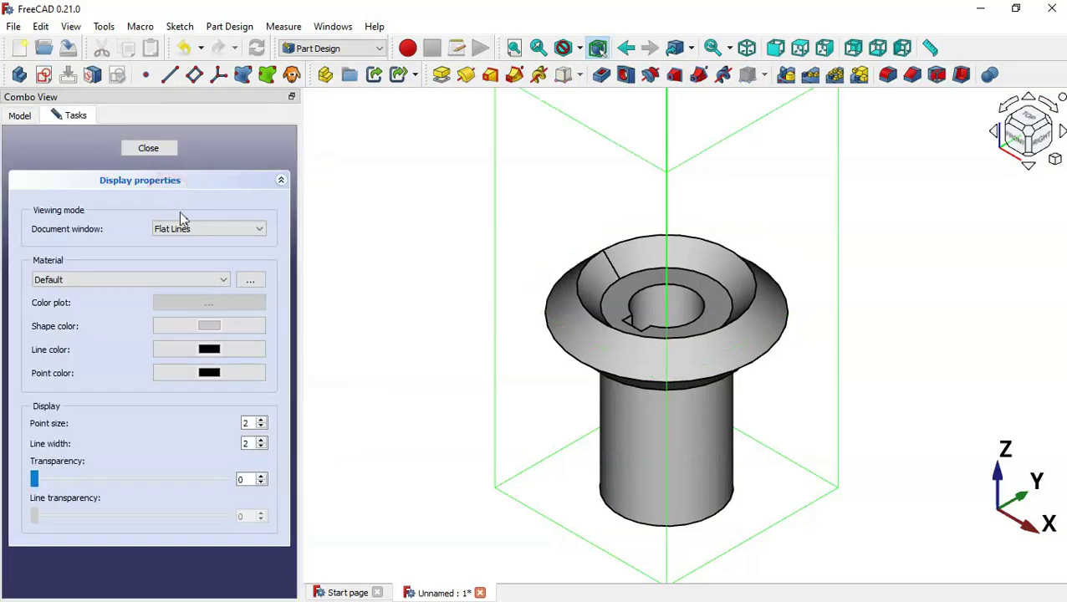
pyautogui.click(262, 421)
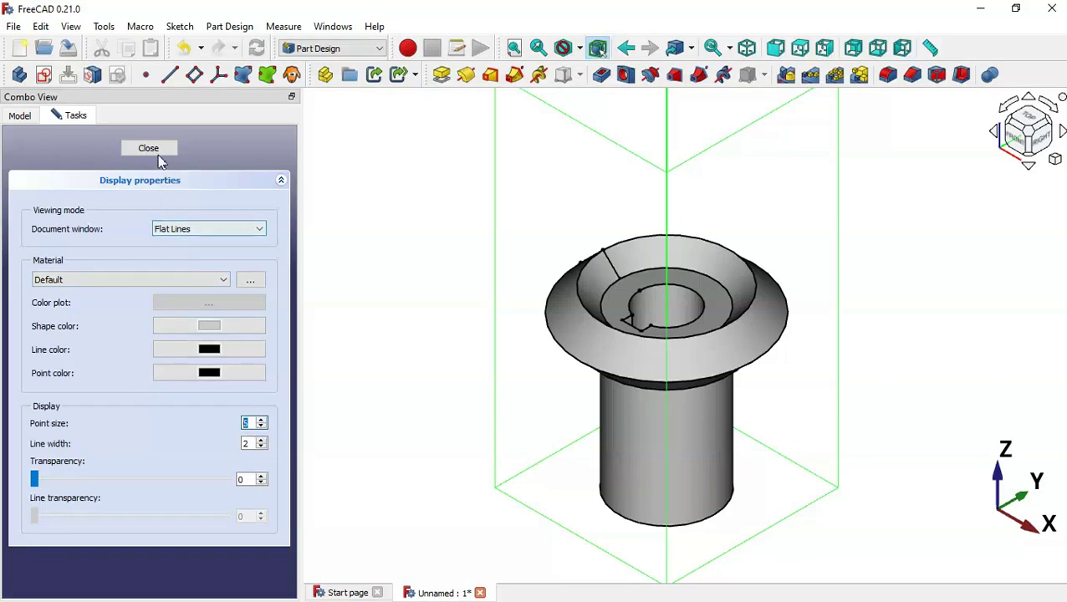
pyautogui.click(156, 151)
pyautogui.click(361, 285)
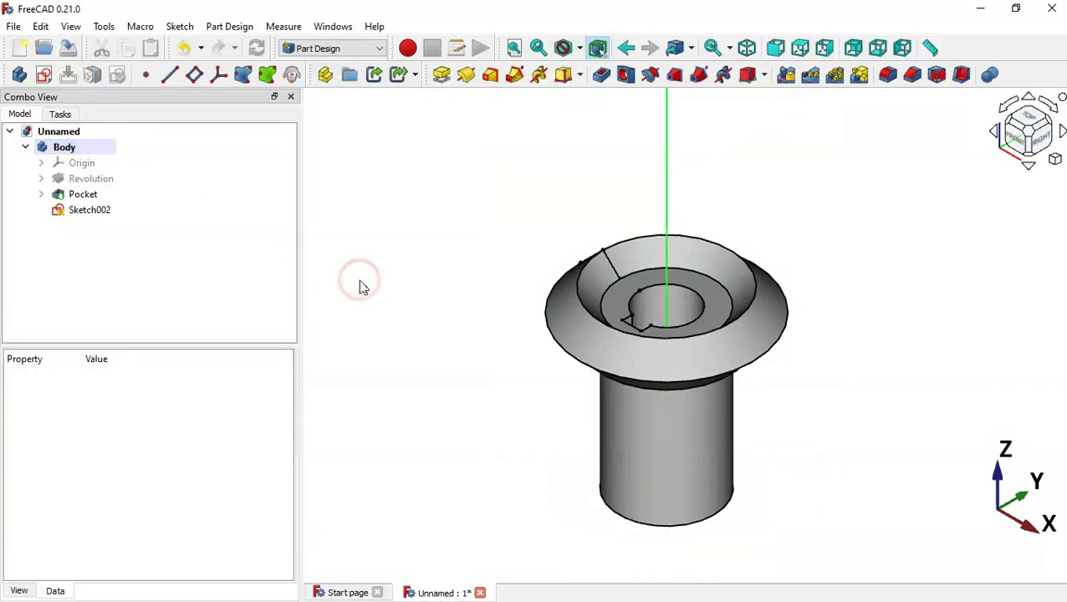
# - In Sketch002's attachment editor, pick the inner-rim vertex as the first reference
pyautogui.rightClick(105, 211)
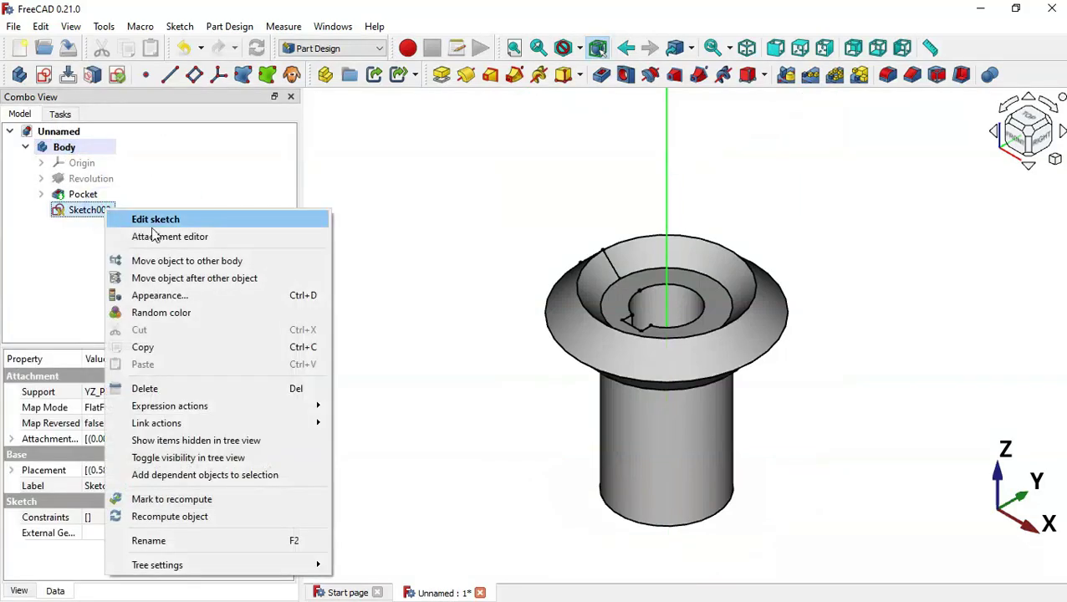
pyautogui.click(171, 238)
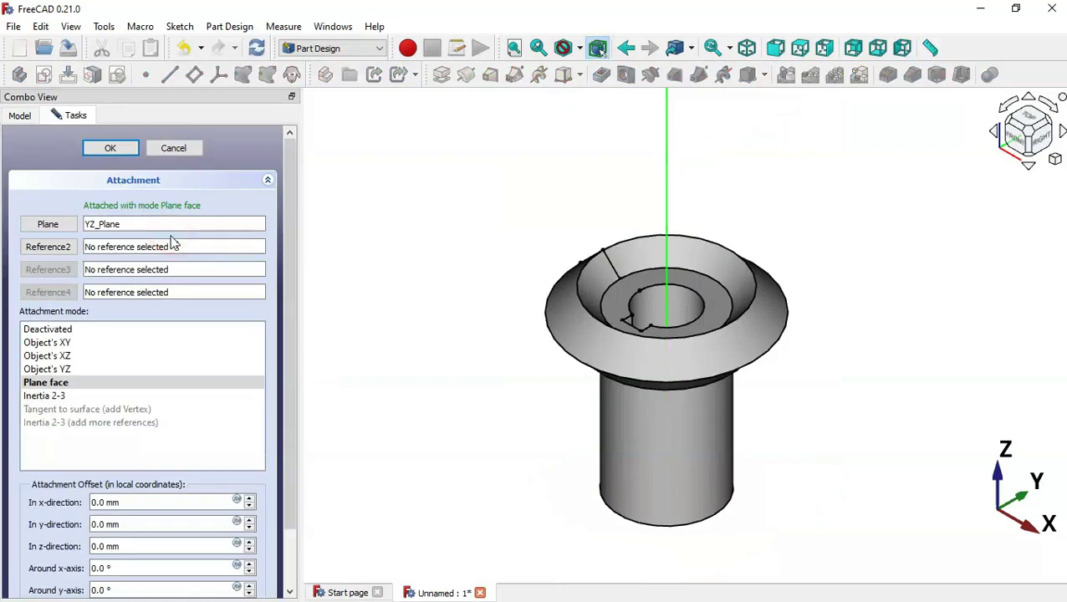
pyautogui.click(48, 224)
pyautogui.scroll(3, 626, 272)
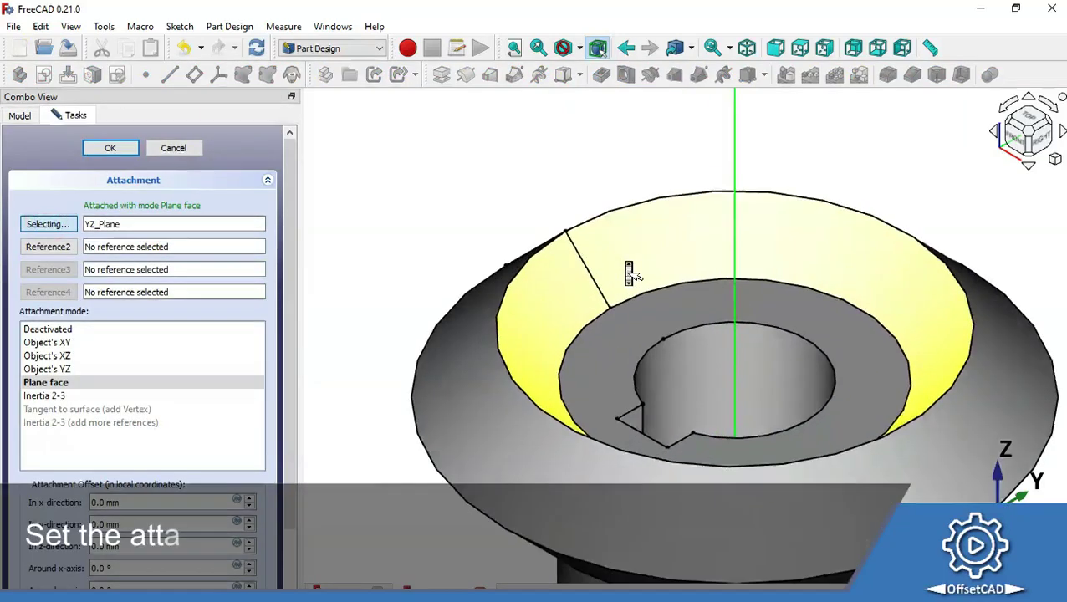
pyautogui.scroll(2, 626, 266)
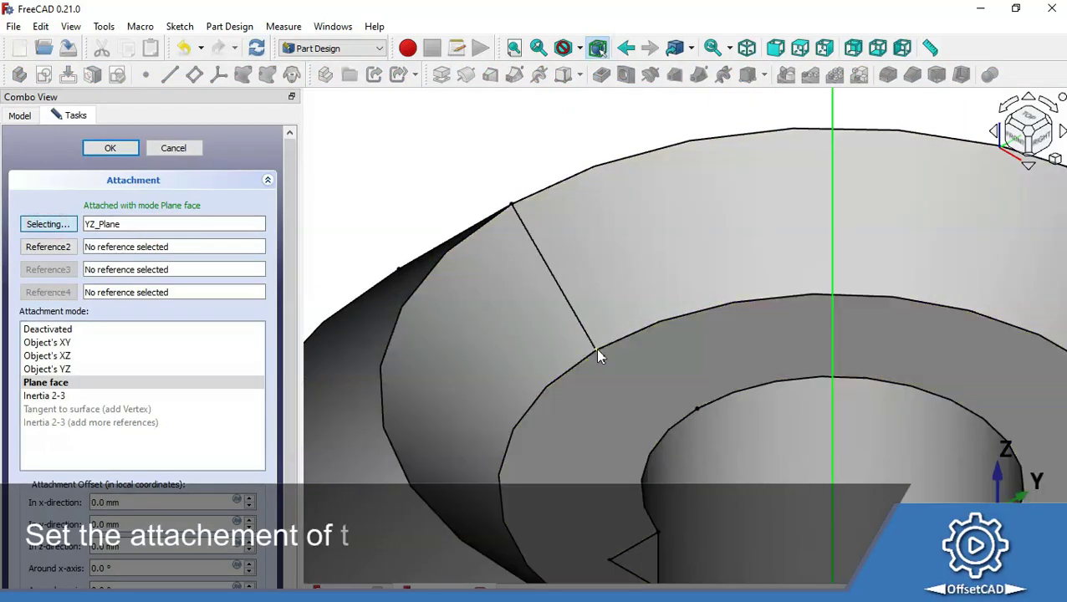
pyautogui.click(595, 348)
pyautogui.scroll(-5, 595, 348)
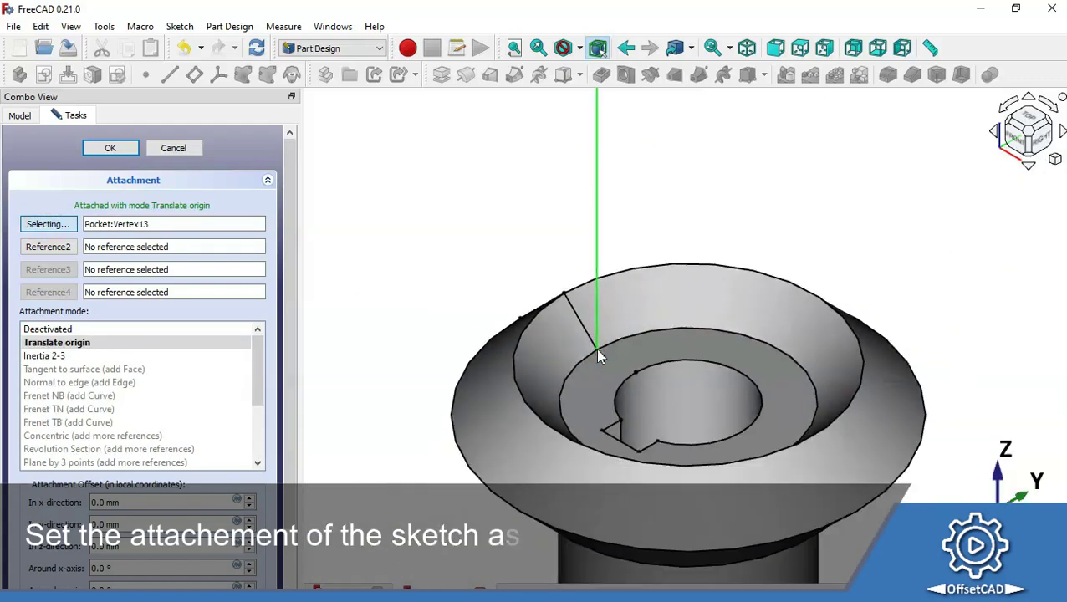
# - Add the sloped cut edge as Reference2 and choose the Align O-Y-N attachment mode
pyautogui.click(55, 248)
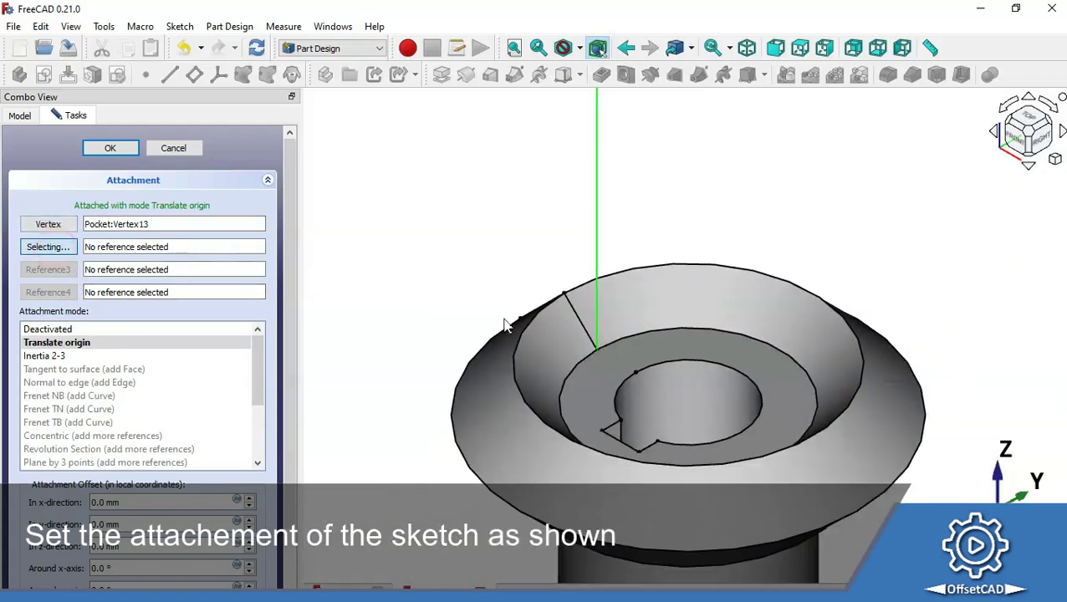
pyautogui.click(579, 321)
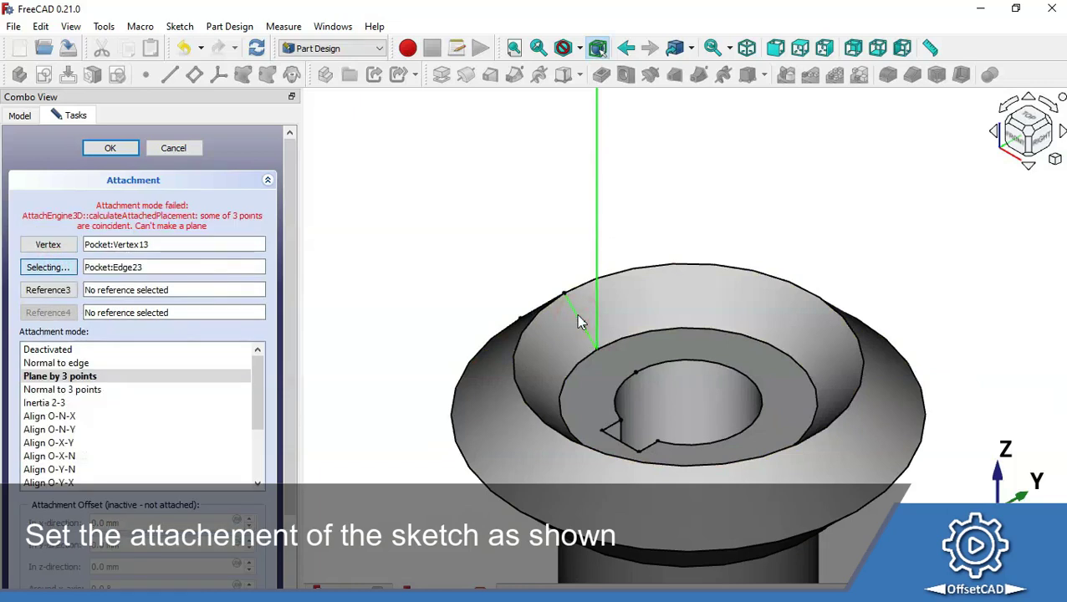
pyautogui.scroll(-3, 549, 221)
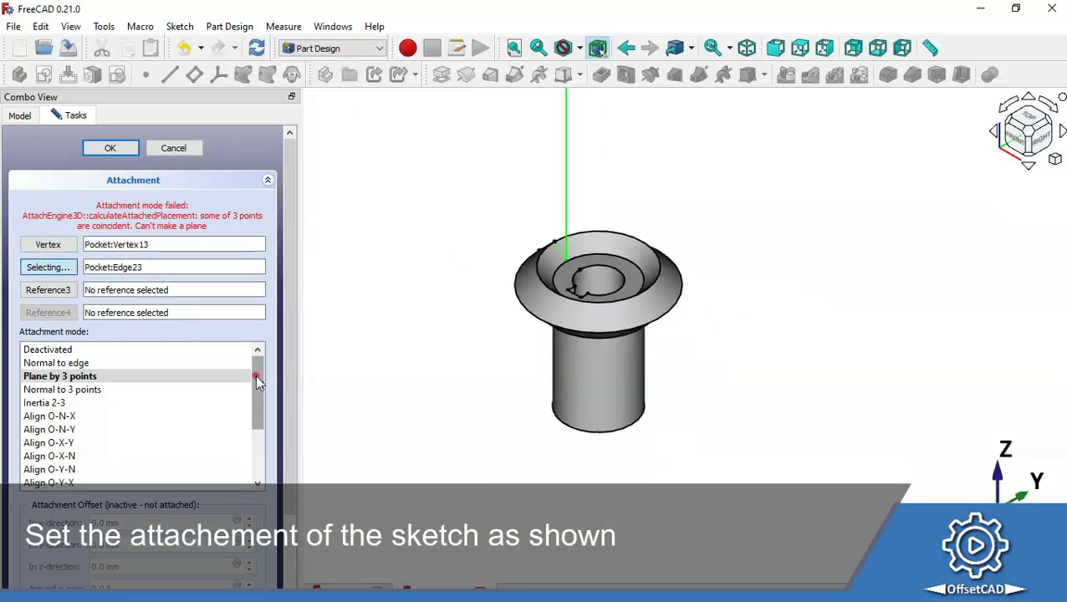
pyautogui.moveTo(255, 374)
pyautogui.mouseDown()
pyautogui.moveTo(260, 413)
pyautogui.moveTo(260, 401)
pyautogui.mouseUp()
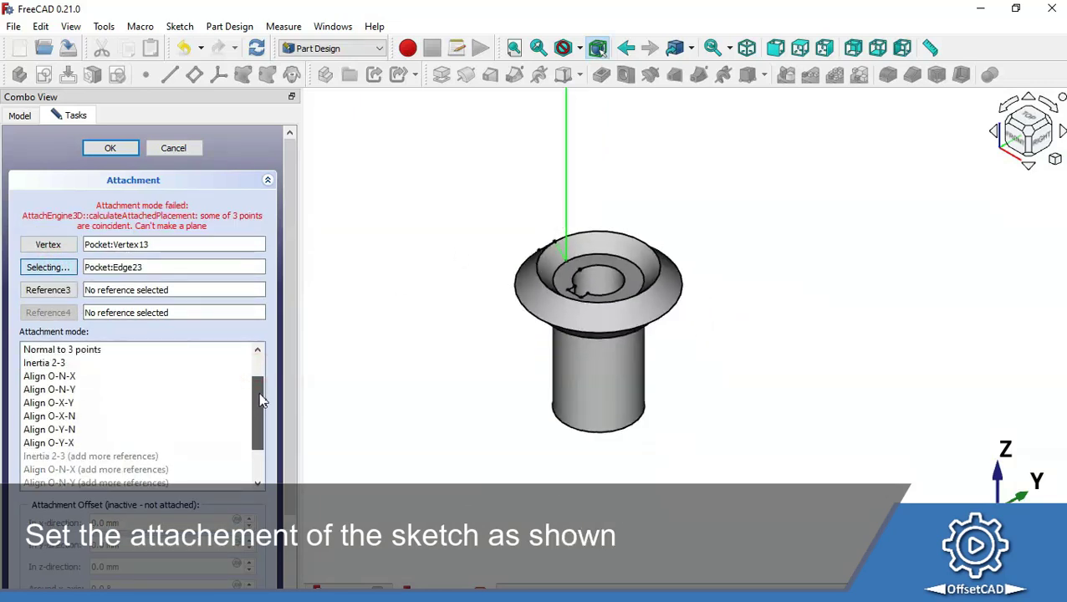
pyautogui.click(86, 388)
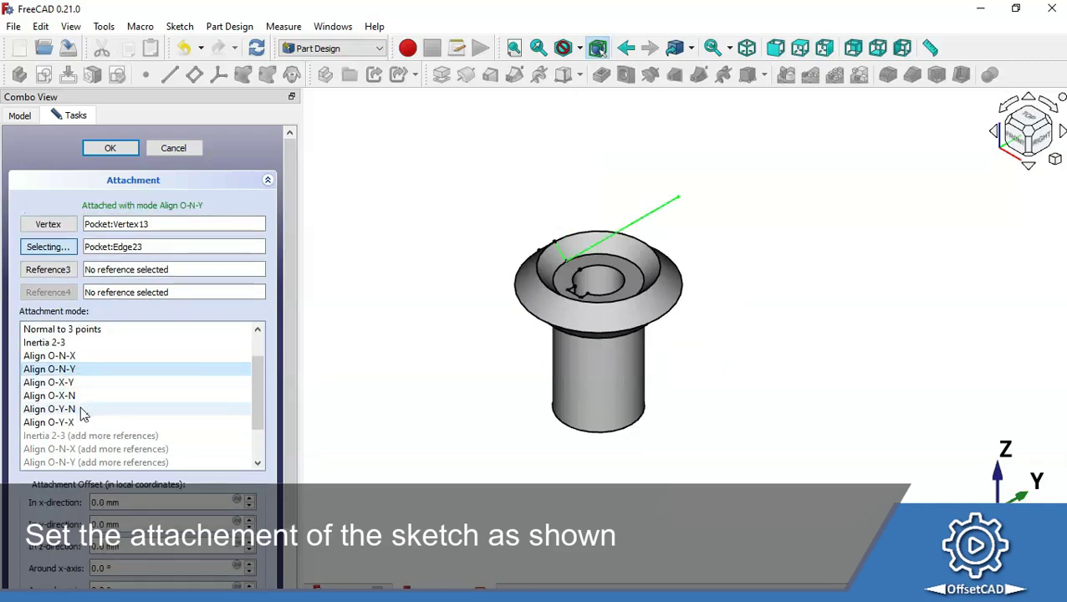
pyautogui.click(83, 410)
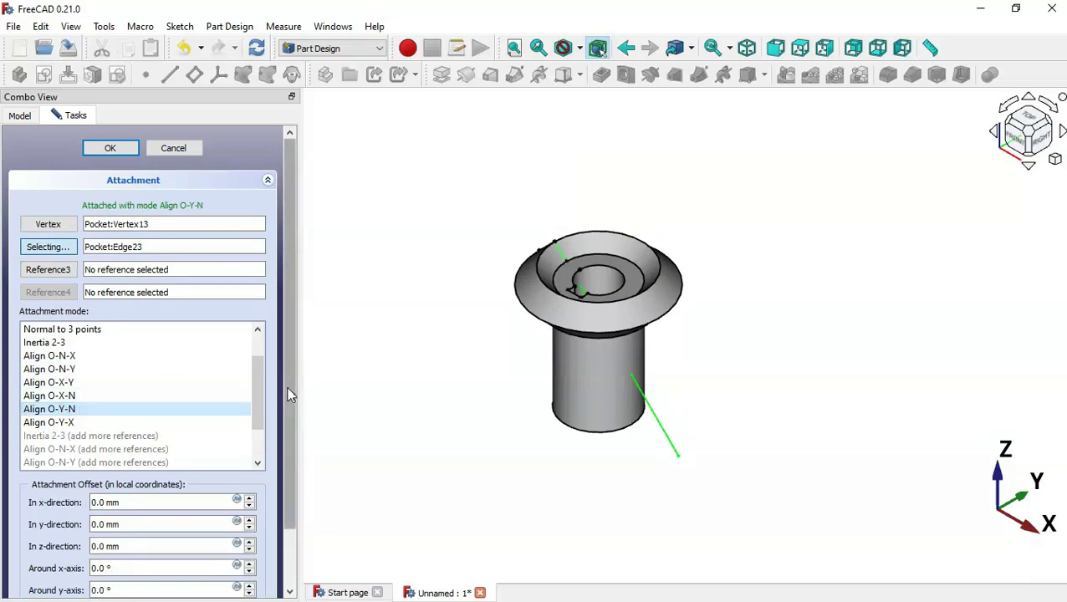
# - Adjust the attachment rotations about x, y and z, ending with a 180° z-rotation
pyautogui.moveTo(289, 393); pyautogui.dragTo(291, 509)
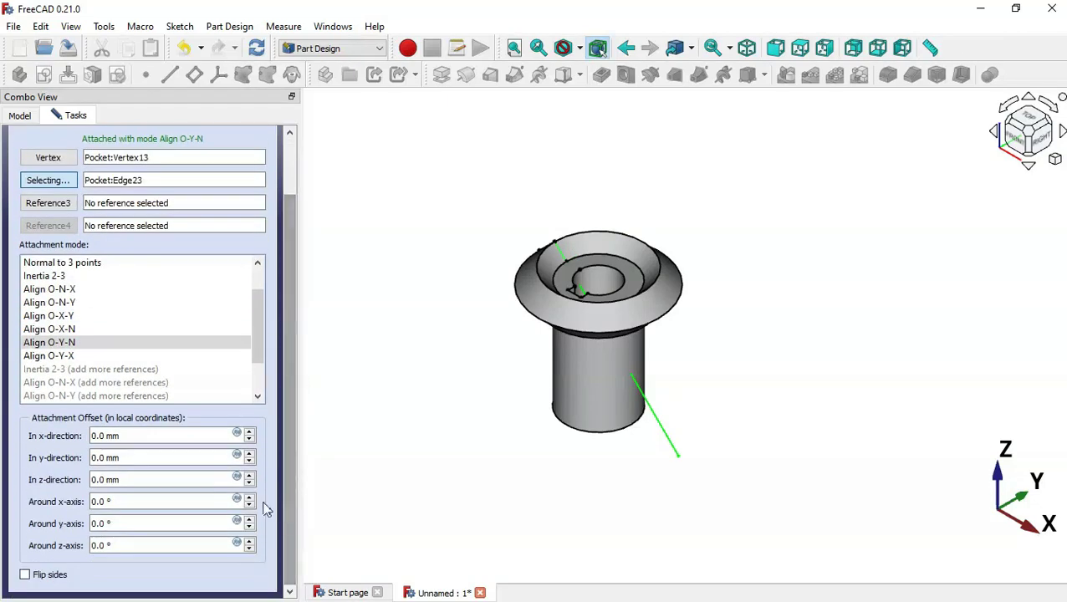
pyautogui.click(175, 501)
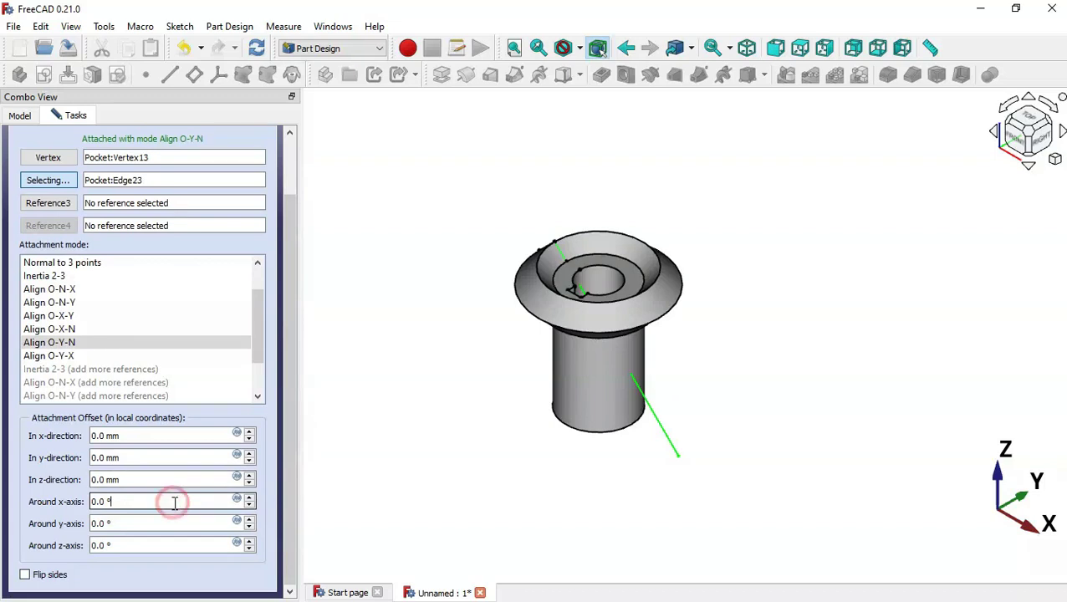
pyautogui.scroll(-5, 175, 501)
pyautogui.scroll(-7, 175, 500)
pyautogui.scroll(-8, 175, 503)
pyautogui.scroll(-8, 175, 503)
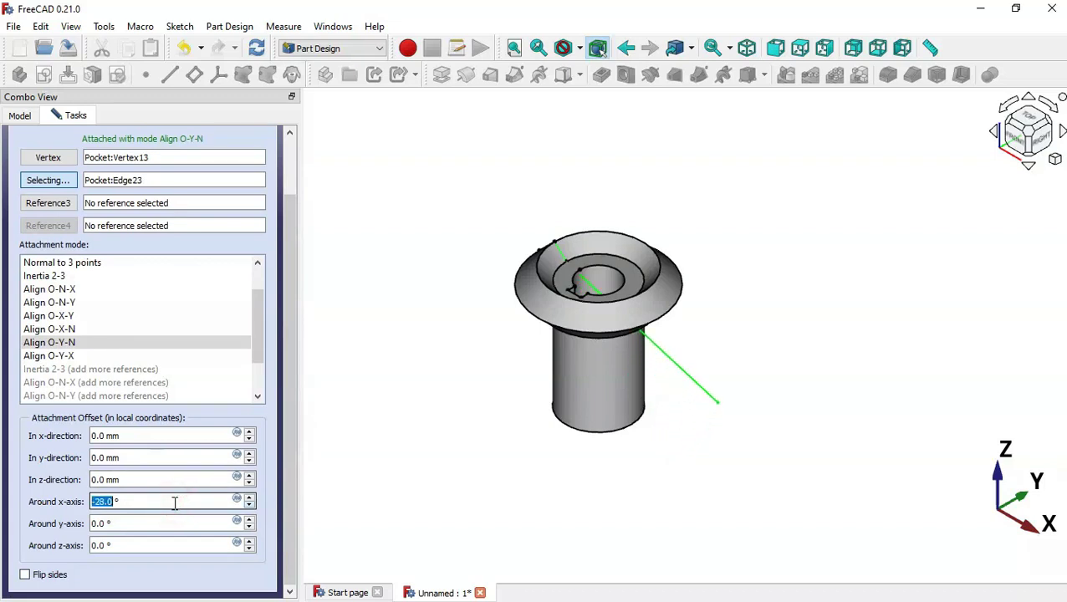
pyautogui.click(175, 523)
pyautogui.scroll(-1, 175, 524)
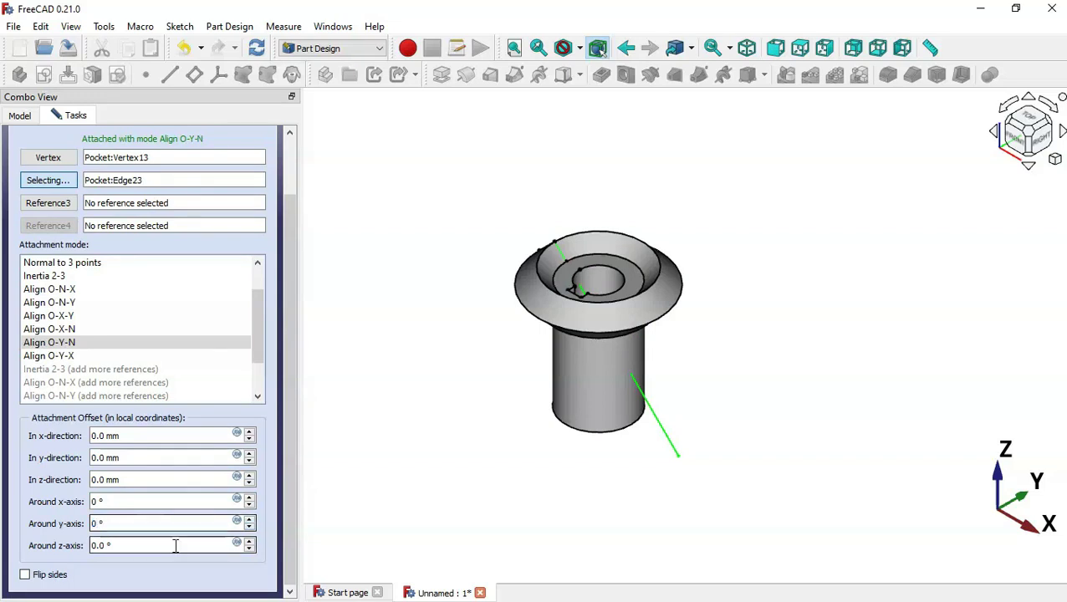
pyautogui.click(176, 545)
pyautogui.scroll(6, 176, 546)
pyautogui.scroll(6, 175, 545)
pyautogui.scroll(10, 176, 545)
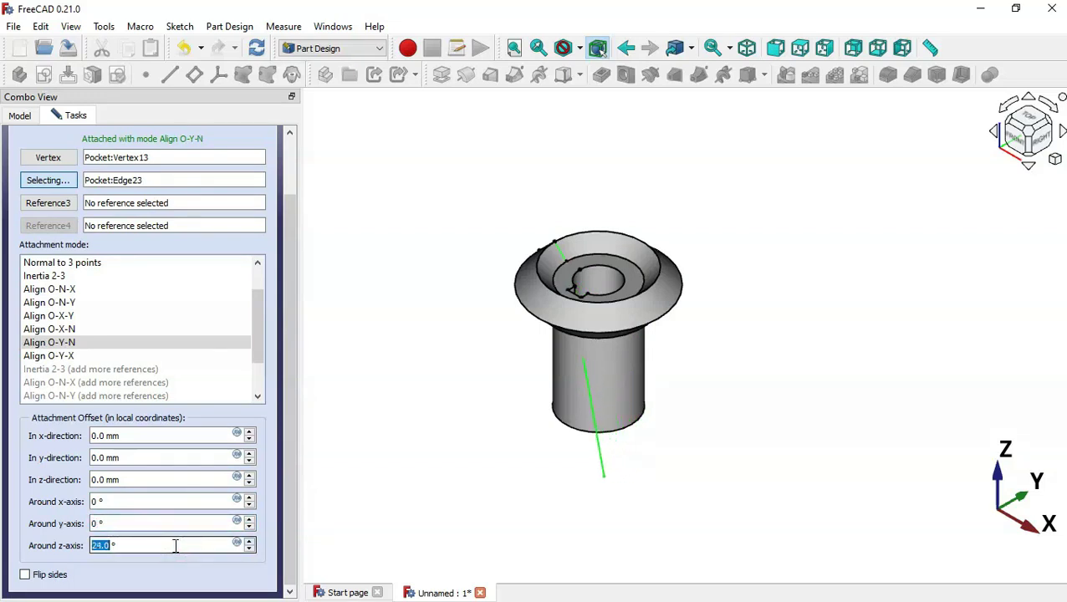
pyautogui.scroll(10, 176, 545)
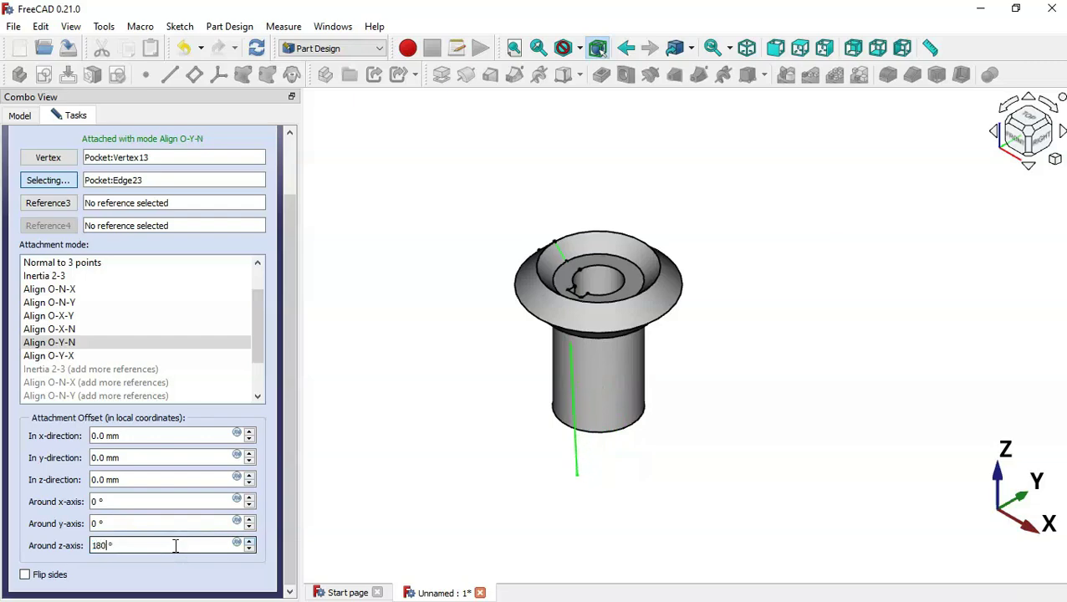
pyautogui.moveTo(296, 519)
pyautogui.mouseDown()
pyautogui.moveTo(288, 474)
pyautogui.moveTo(255, 509)
pyautogui.mouseUp()
# - Set a 5 mm z-direction offset, flip sides, and confirm the attachment
pyautogui.click(167, 500)
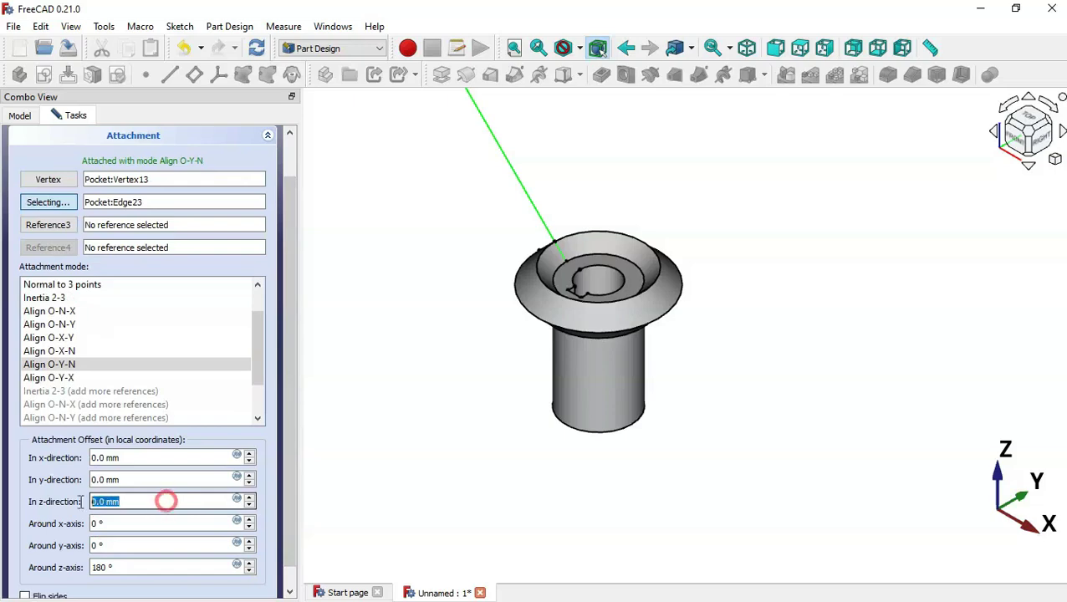
pyautogui.write('5')
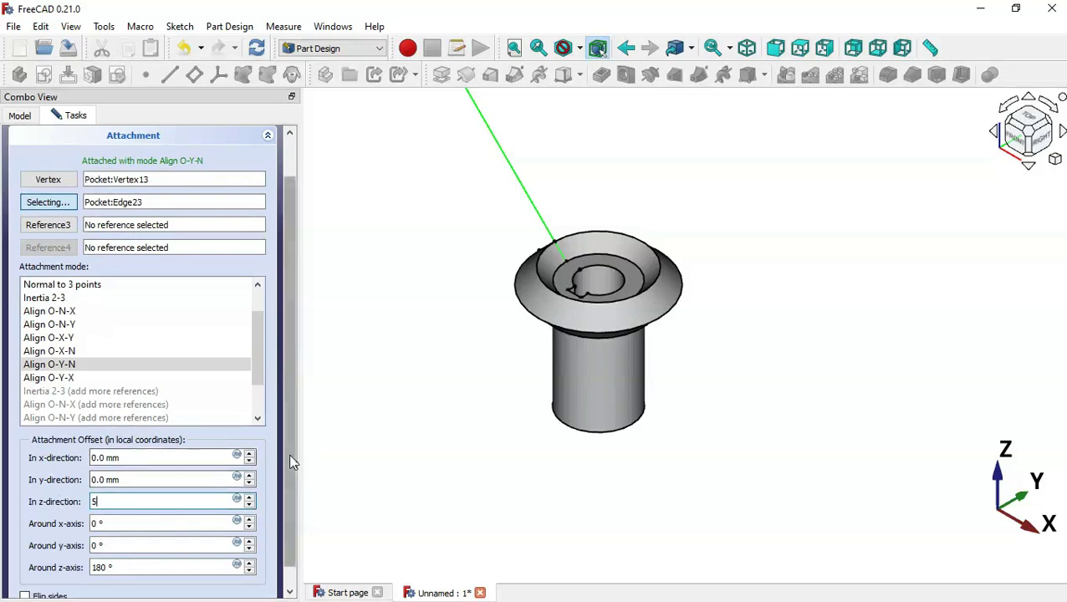
pyautogui.moveTo(292, 461); pyautogui.dragTo(284, 485)
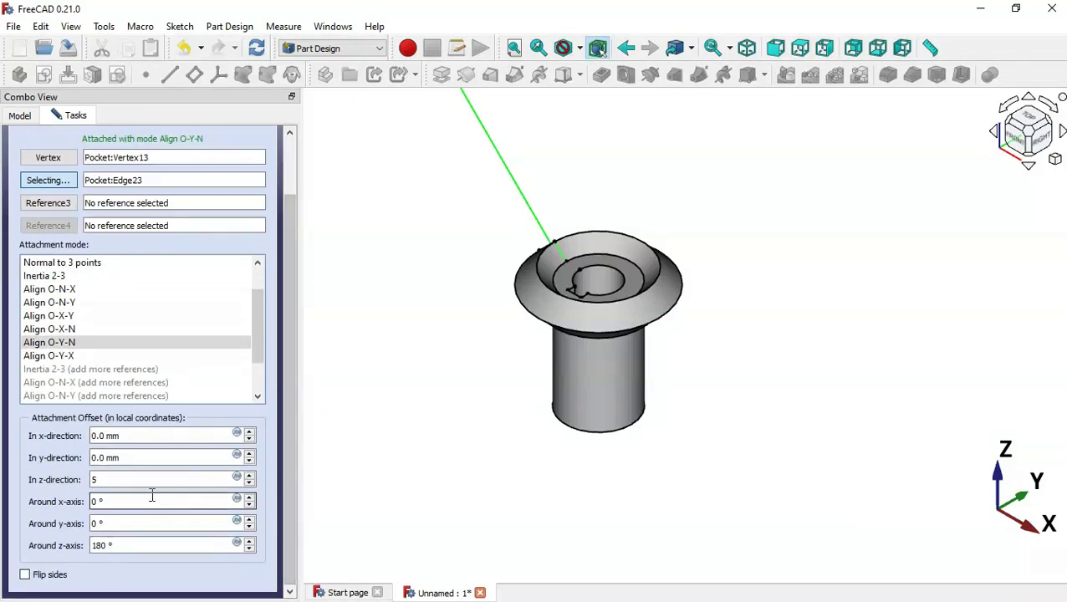
pyautogui.click(150, 480)
pyautogui.write('-')
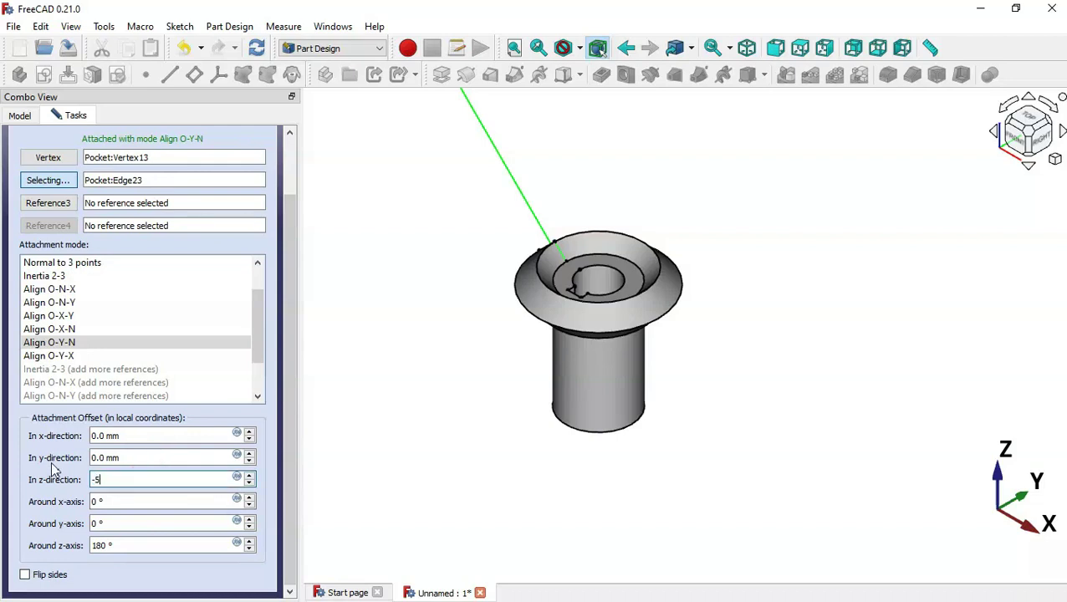
pyautogui.click(42, 579)
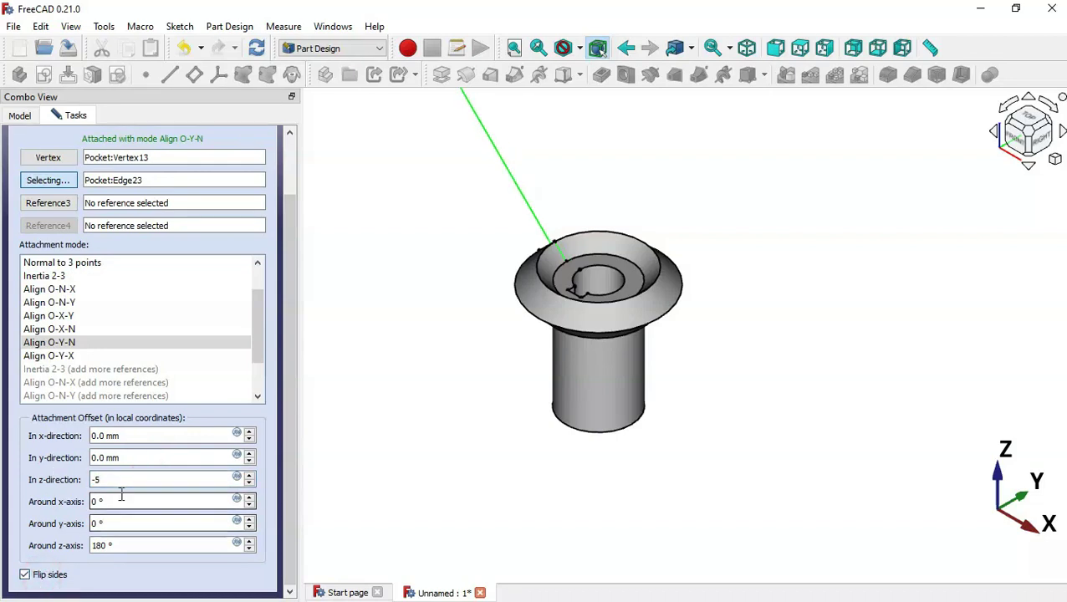
pyautogui.moveTo(124, 479); pyautogui.dragTo(82, 487)
pyautogui.write('5')
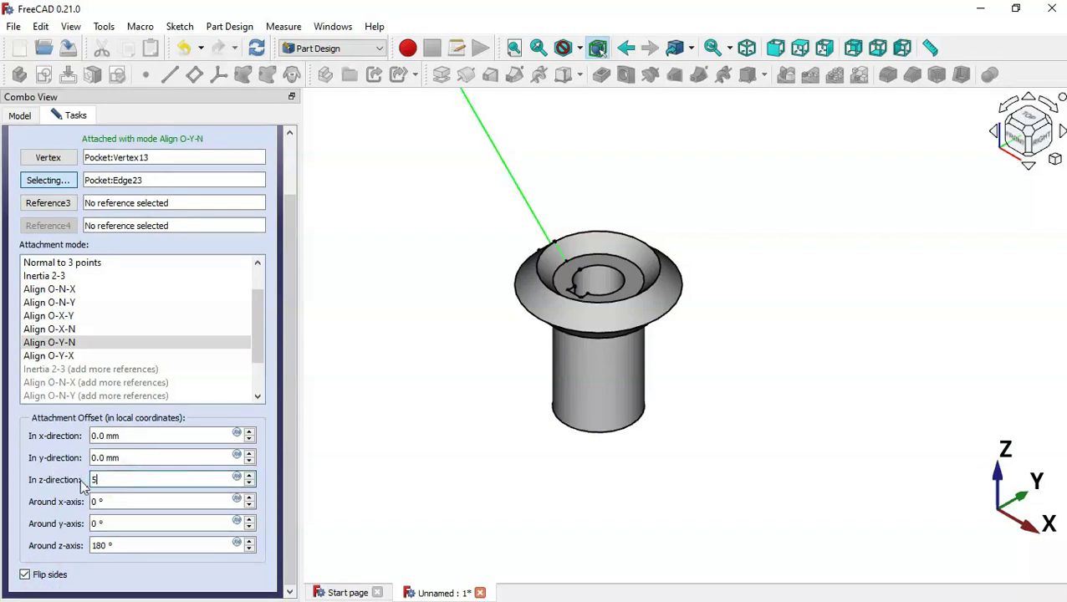
pyautogui.moveTo(286, 409); pyautogui.dragTo(292, 356)
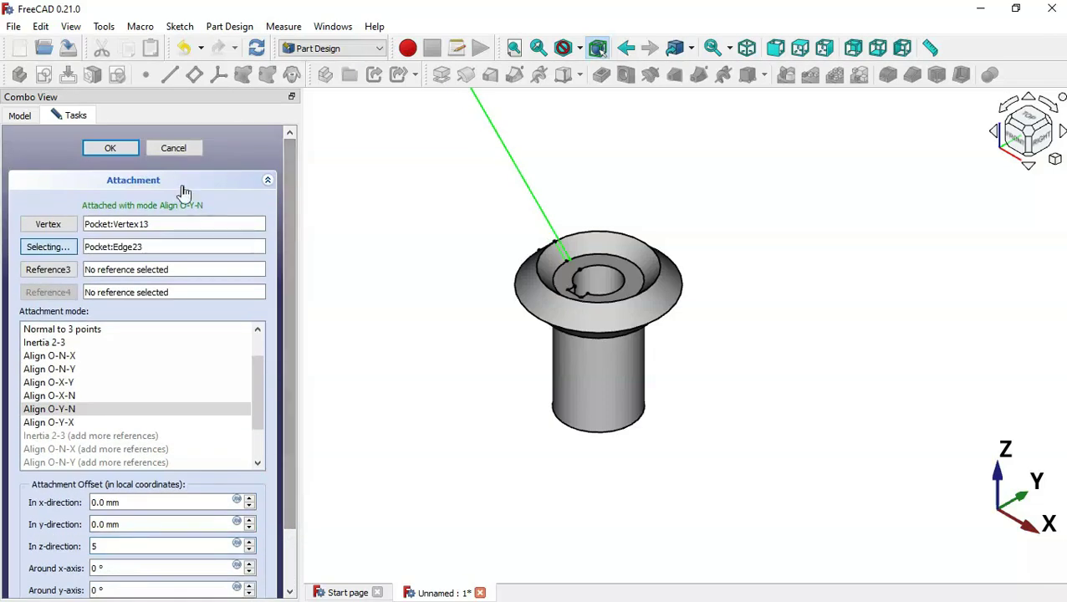
pyautogui.click(135, 151)
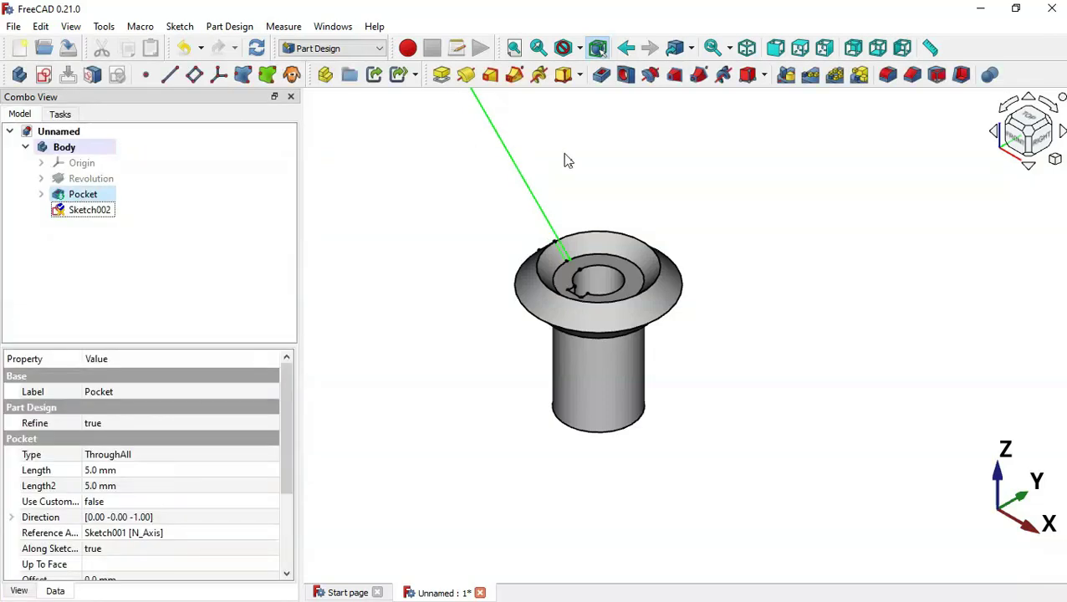
# - Open Sketch002, delete its vertical line, and switch to an isometric view
pyautogui.scroll(3, 565, 161)
pyautogui.doubleClick(95, 210)
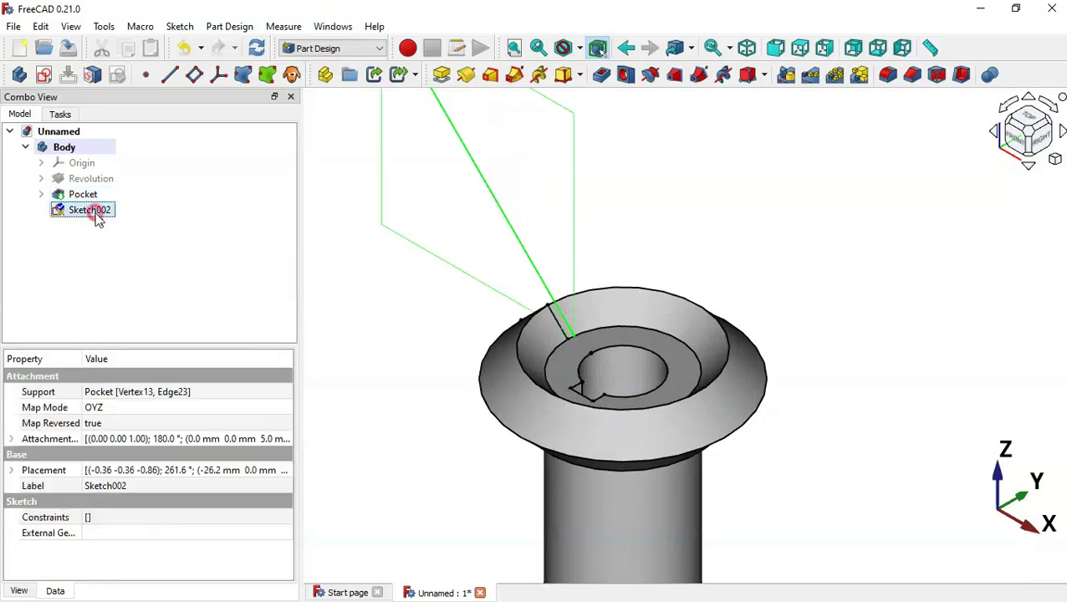
pyautogui.scroll(-3, 643, 329)
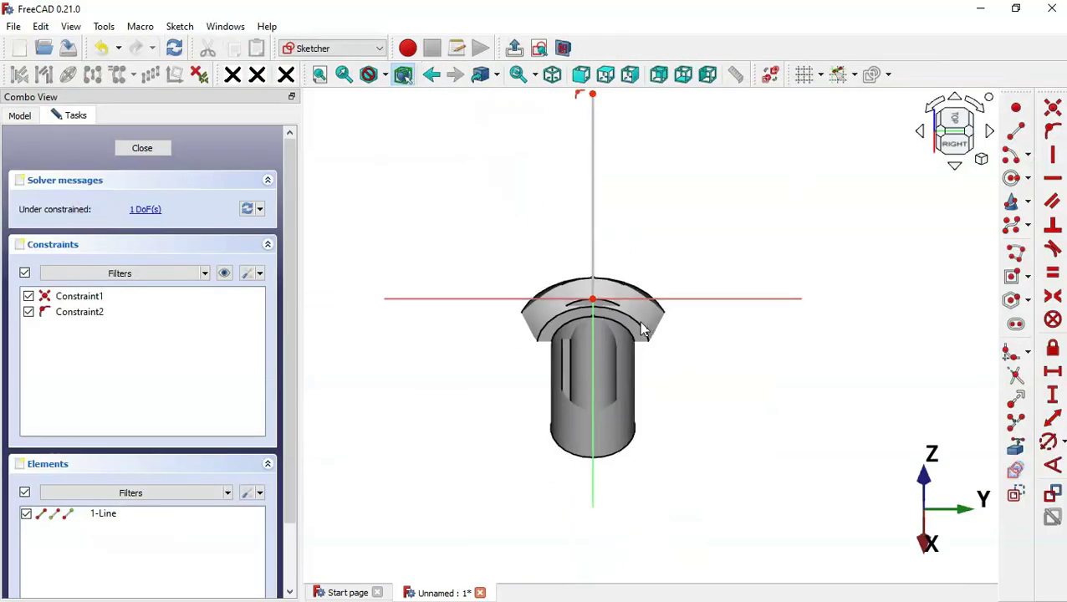
pyautogui.click(593, 250)
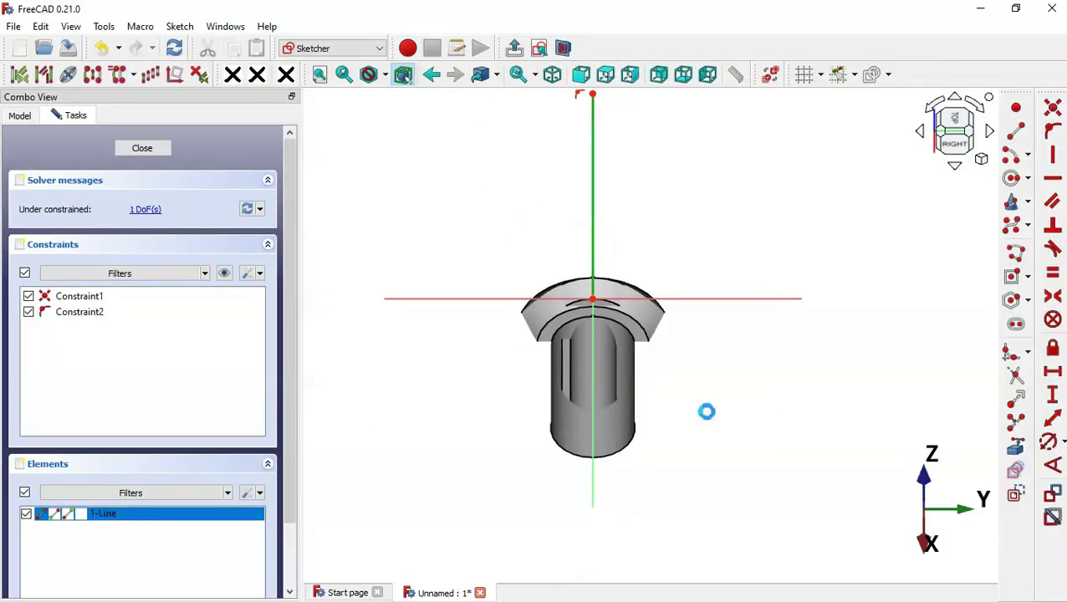
pyautogui.press('Delete')
pyautogui.scroll(2, 616, 138)
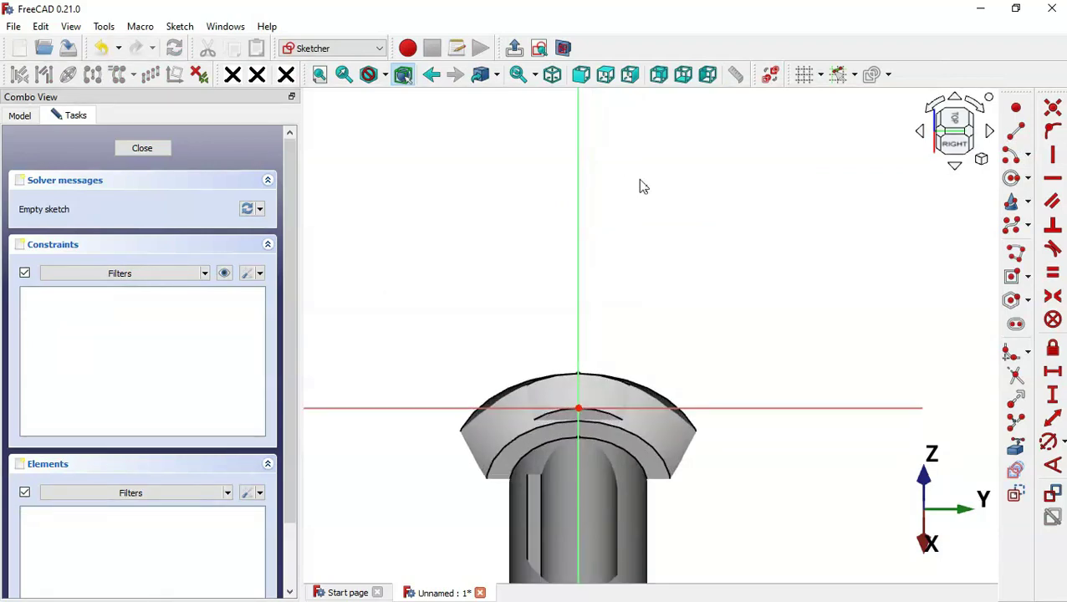
pyautogui.click(552, 74)
pyautogui.scroll(-3, 703, 176)
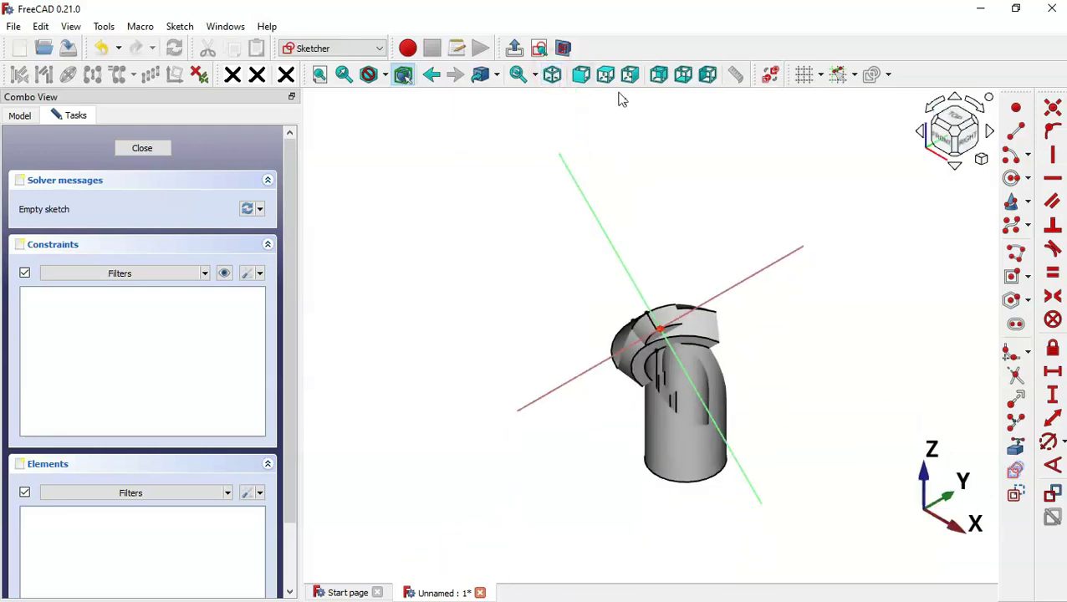
pyautogui.scroll(4, 727, 357)
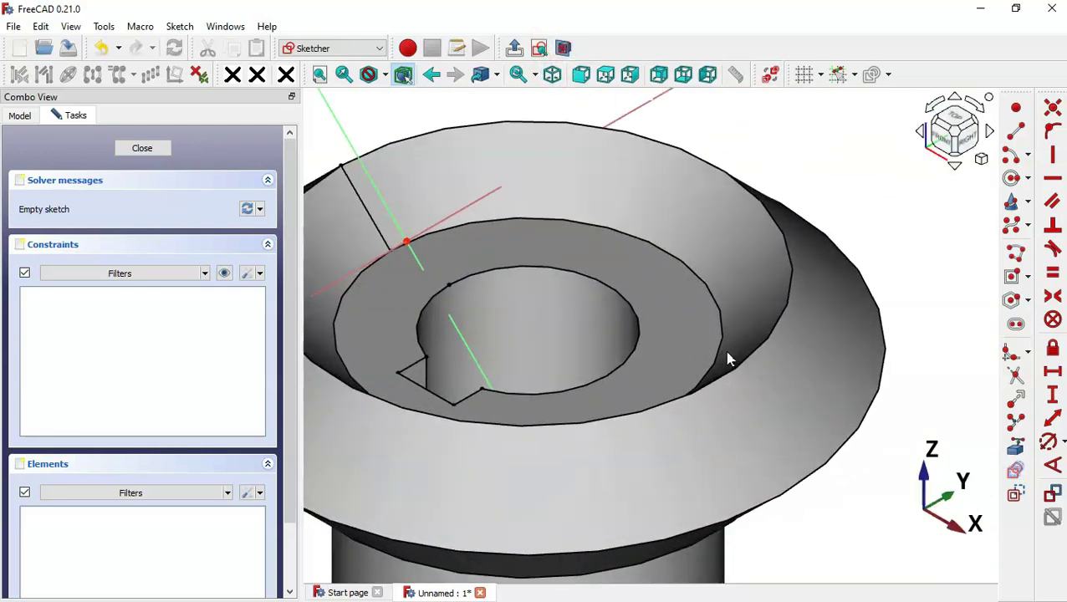
pyautogui.scroll(-1, 727, 358)
# - Import the ring's circular edge (Edge17) as external geometry and close Sketch002
pyautogui.click(1015, 450)
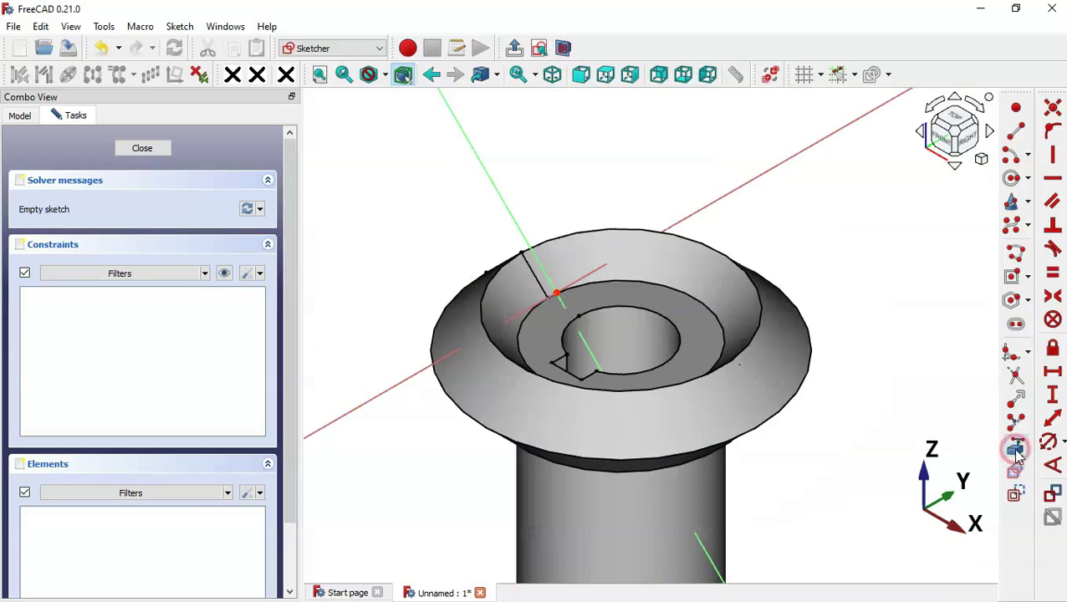
pyautogui.scroll(1, 554, 272)
pyautogui.scroll(1, 556, 273)
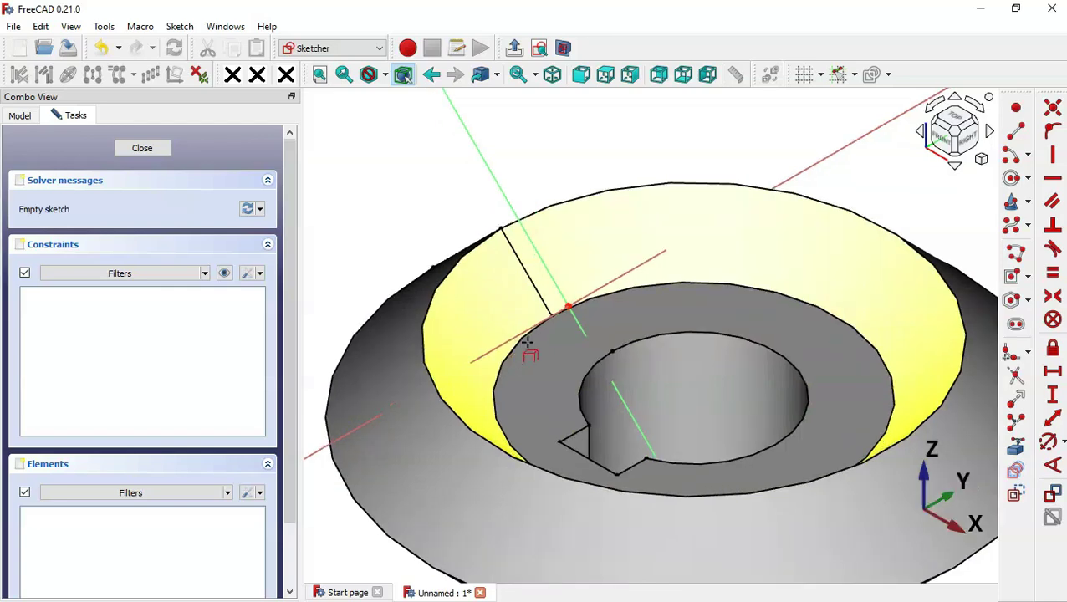
pyautogui.scroll(1, 824, 305)
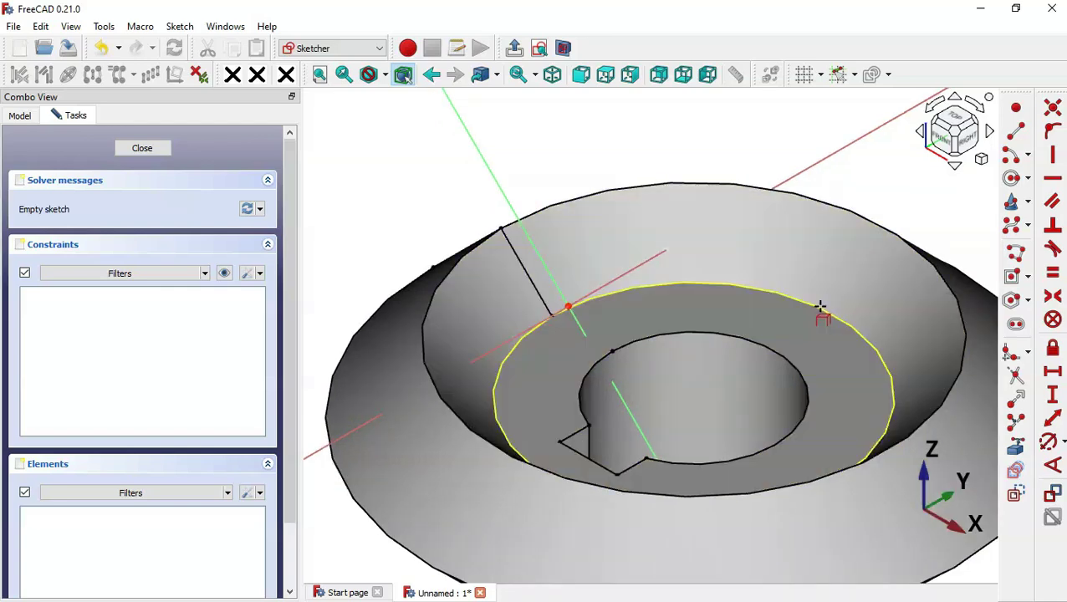
pyautogui.click(821, 306)
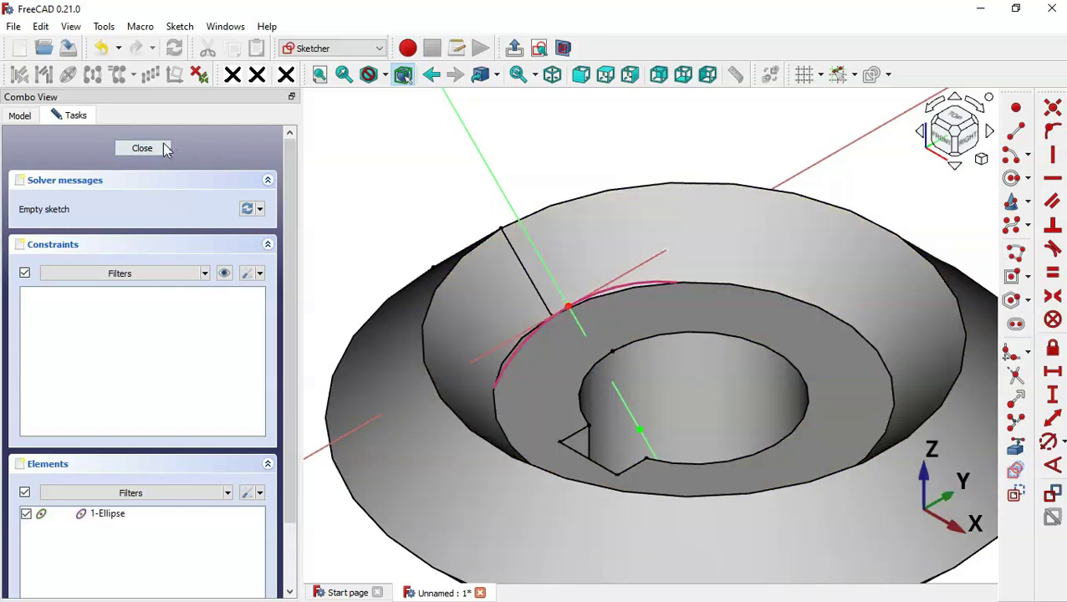
pyautogui.click(162, 147)
# - Reopen Sketch002 in section view and draw the short inner arc centred on the ellipse centre
pyautogui.click(102, 209)
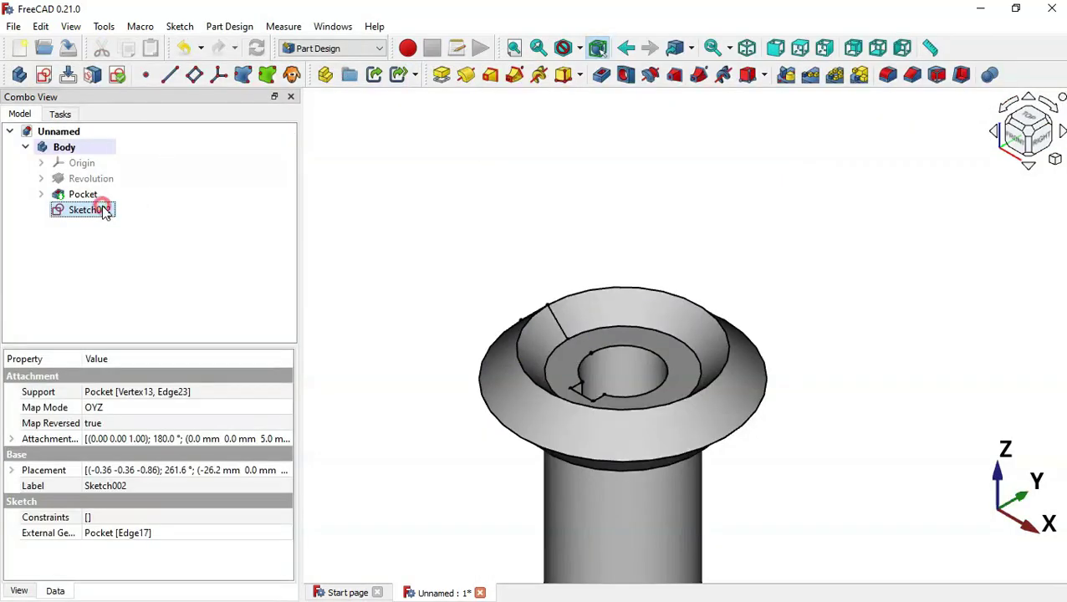
pyautogui.doubleClick(102, 210)
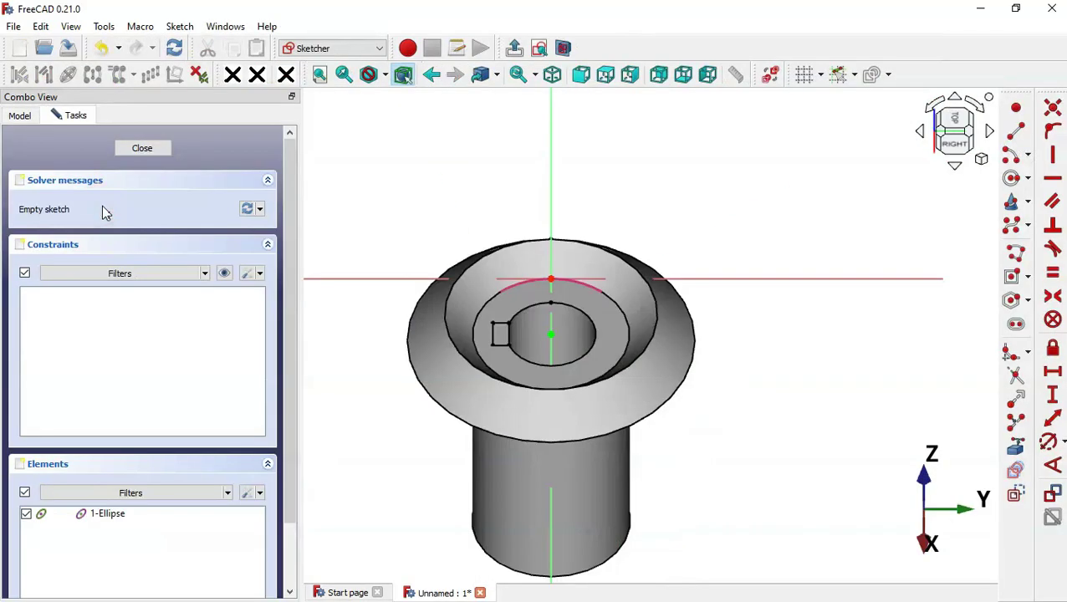
pyautogui.click(563, 48)
pyautogui.scroll(2, 513, 242)
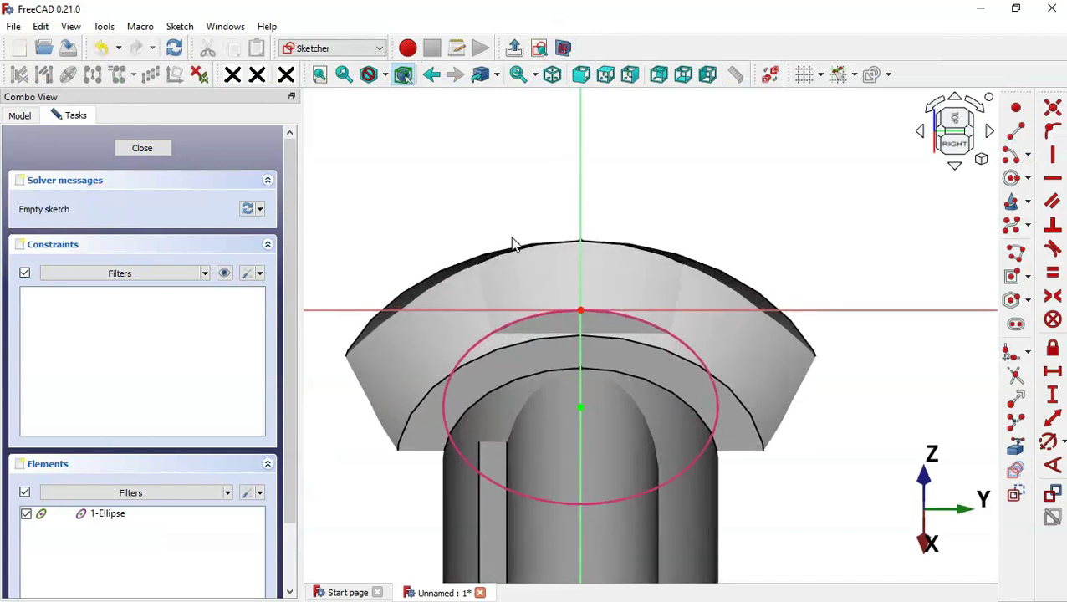
pyautogui.click(1013, 156)
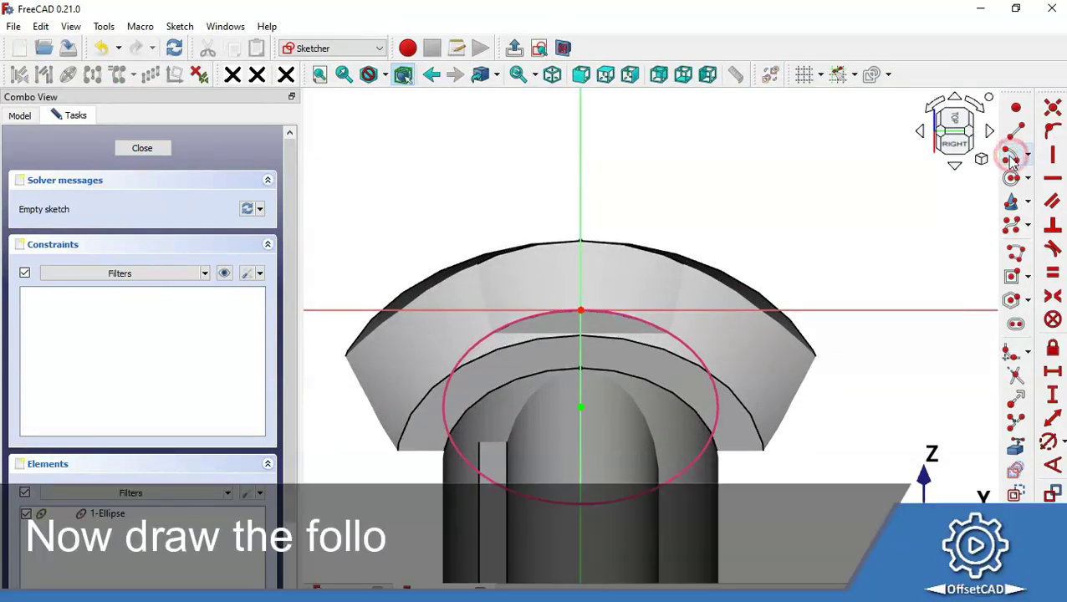
pyautogui.click(581, 407)
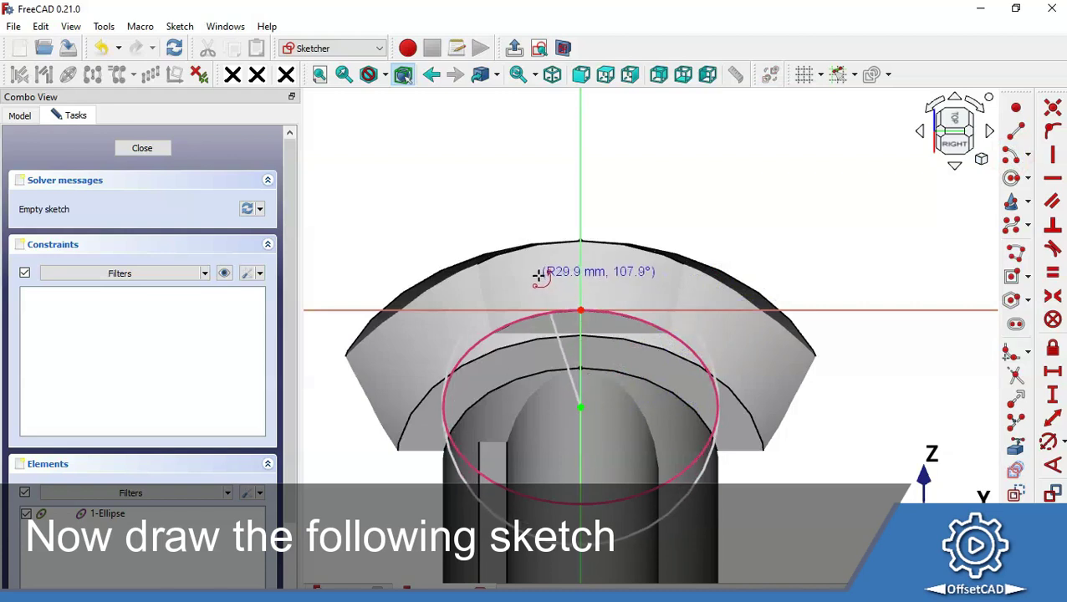
pyautogui.click(639, 269)
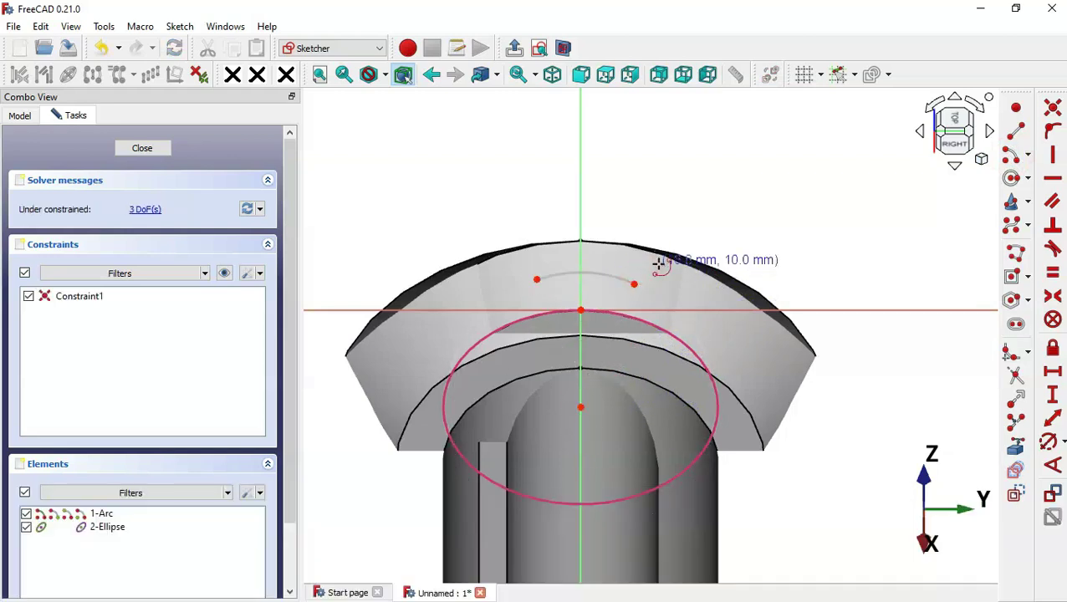
# - Add the right, left and top arcs, closing the four-arc tooth outline
pyautogui.click(741, 285)
pyautogui.click(634, 285)
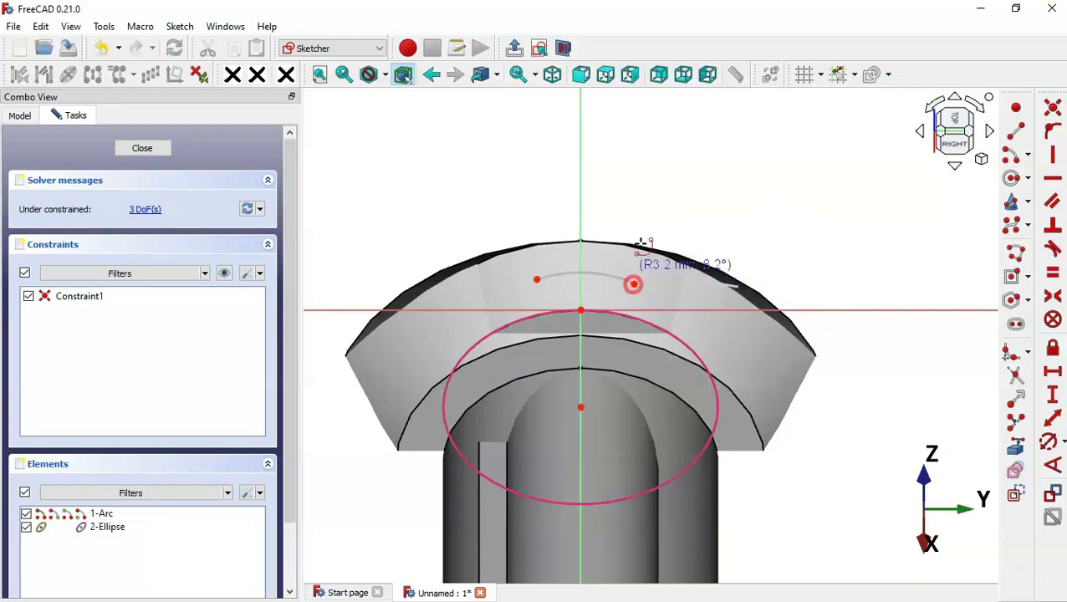
pyautogui.click(680, 202)
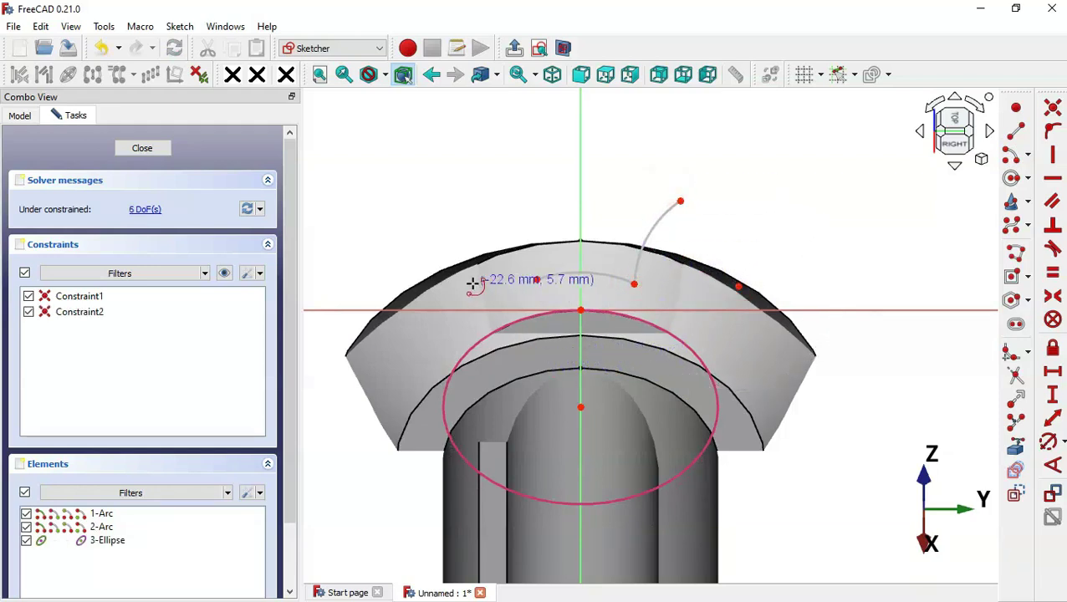
pyautogui.click(436, 293)
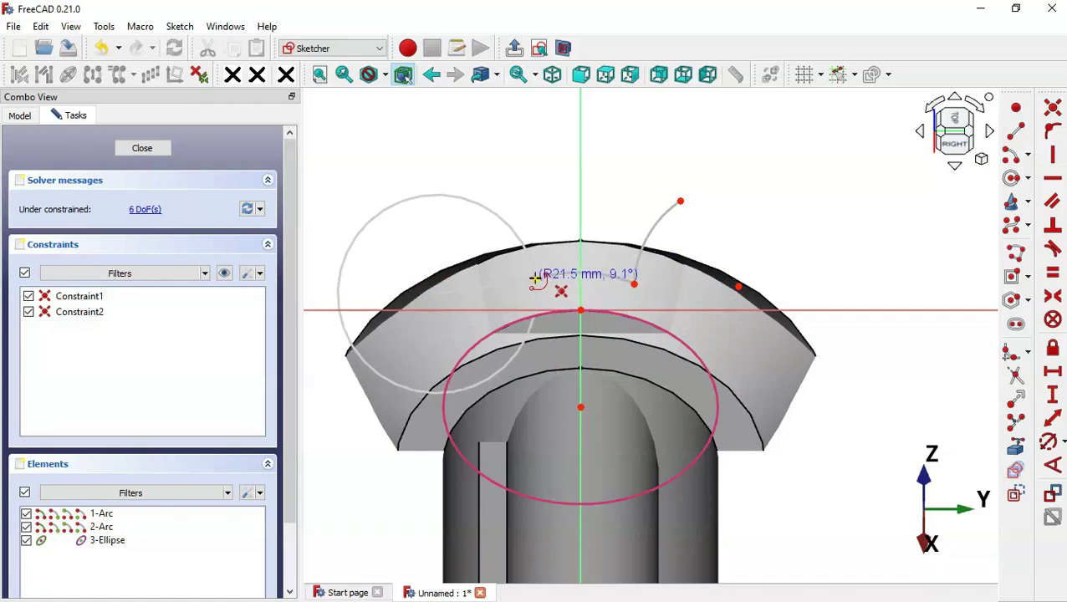
pyautogui.click(537, 280)
pyautogui.click(471, 167)
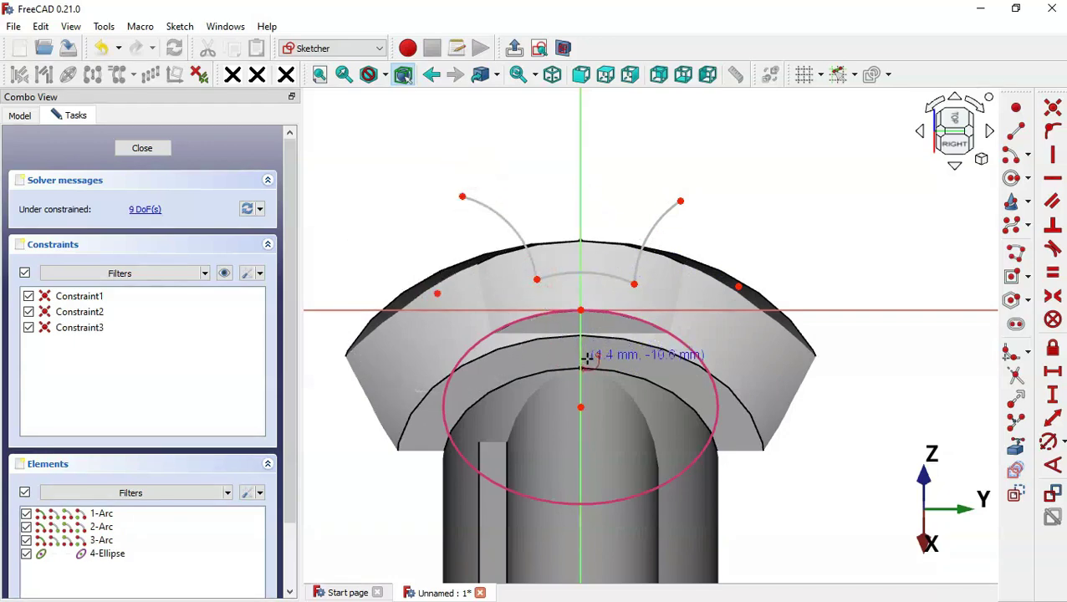
pyautogui.click(580, 407)
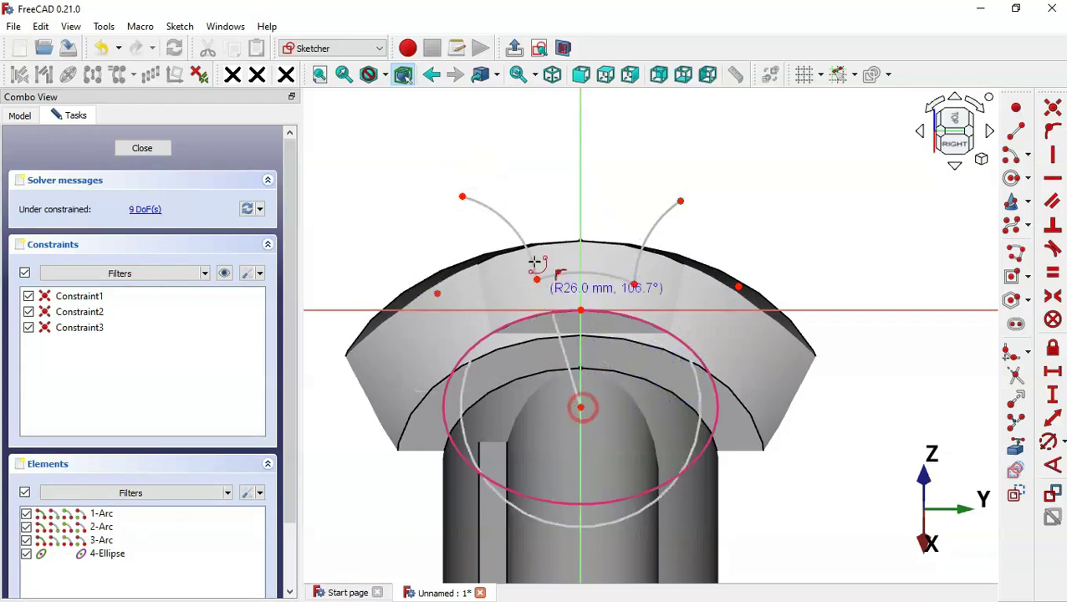
pyautogui.click(462, 197)
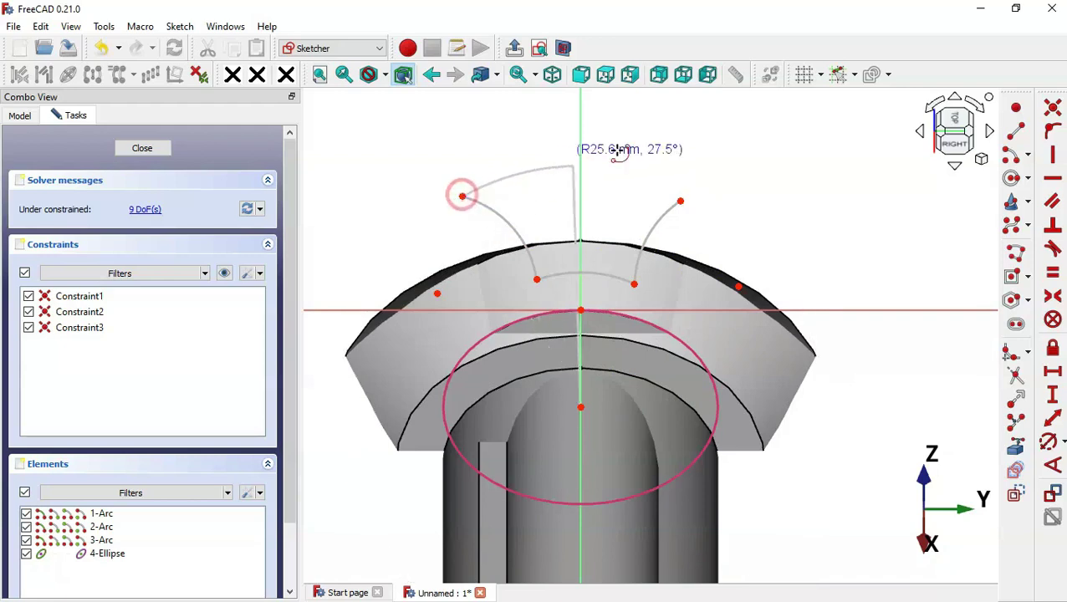
pyautogui.click(680, 197)
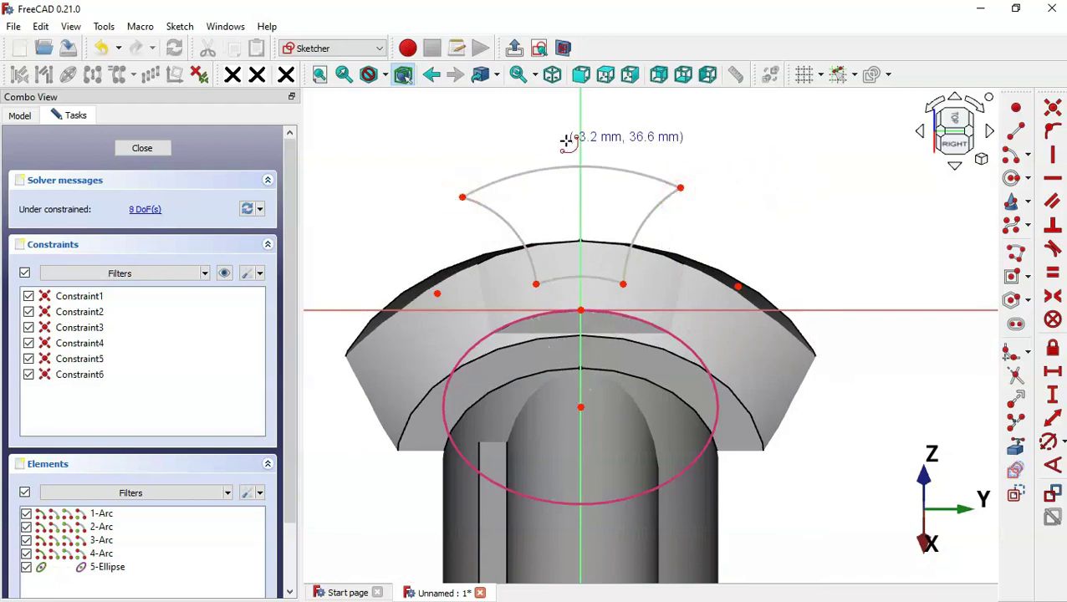
# - Constrain the upper endpoint pair and the inner arc's endpoint pair to be horizontal
pyautogui.click(462, 196)
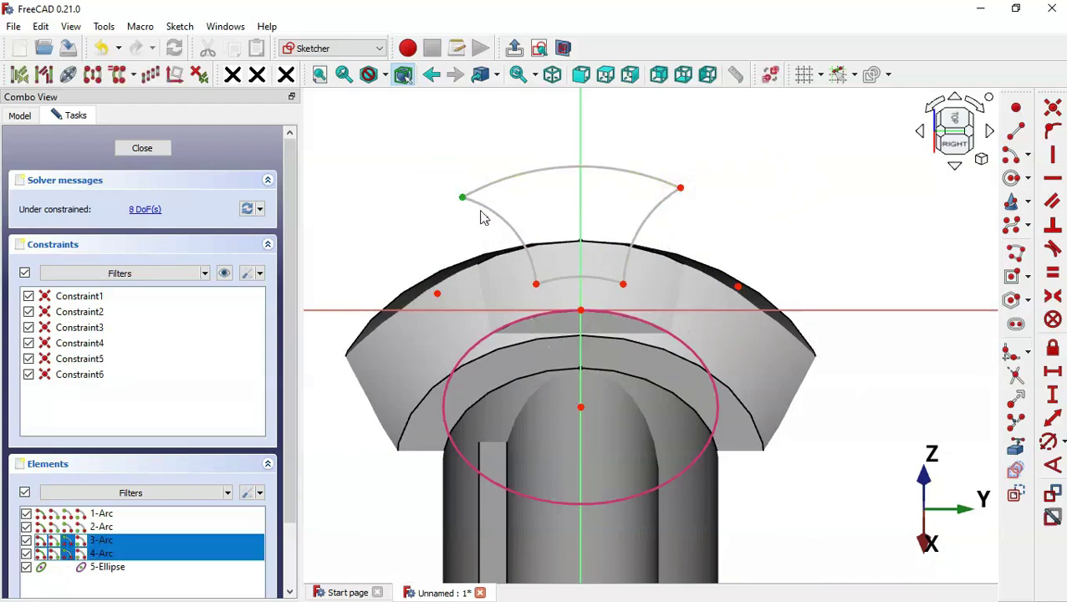
pyautogui.click(681, 187)
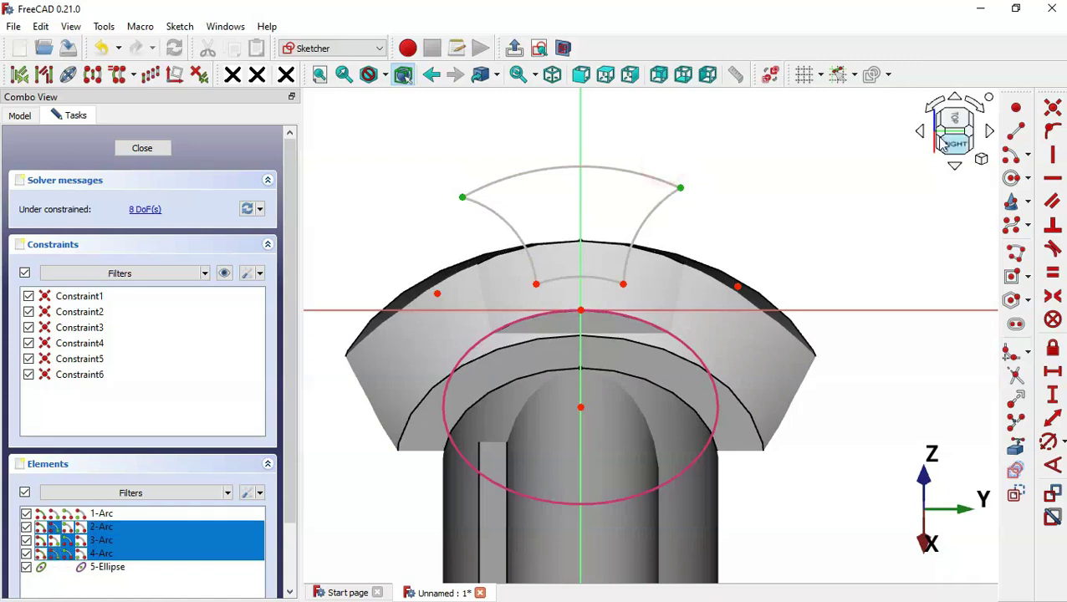
pyautogui.click(1053, 177)
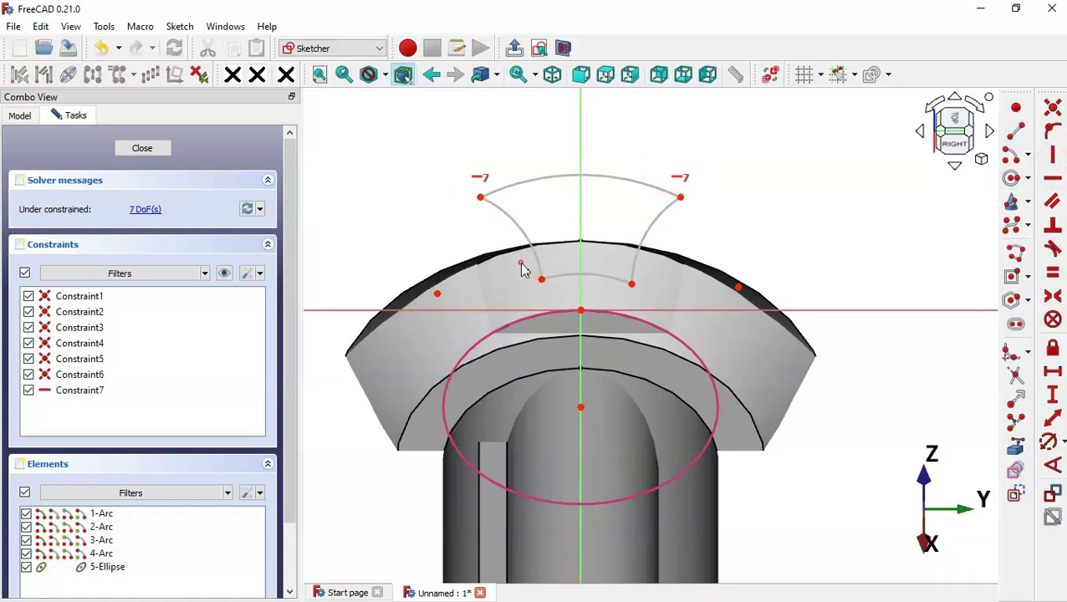
pyautogui.click(541, 278)
pyautogui.click(631, 283)
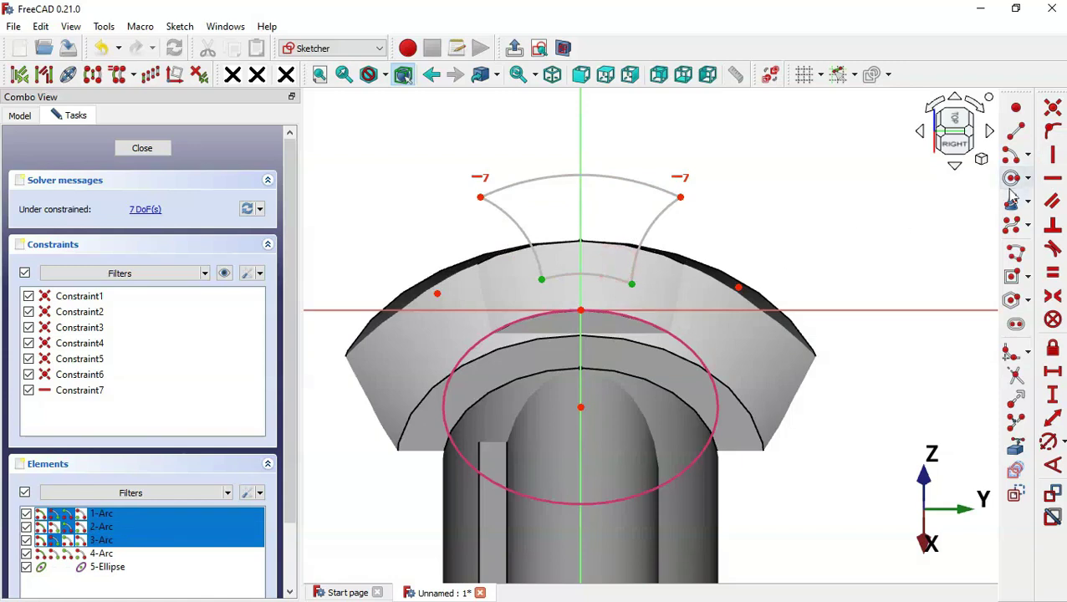
pyautogui.click(1052, 178)
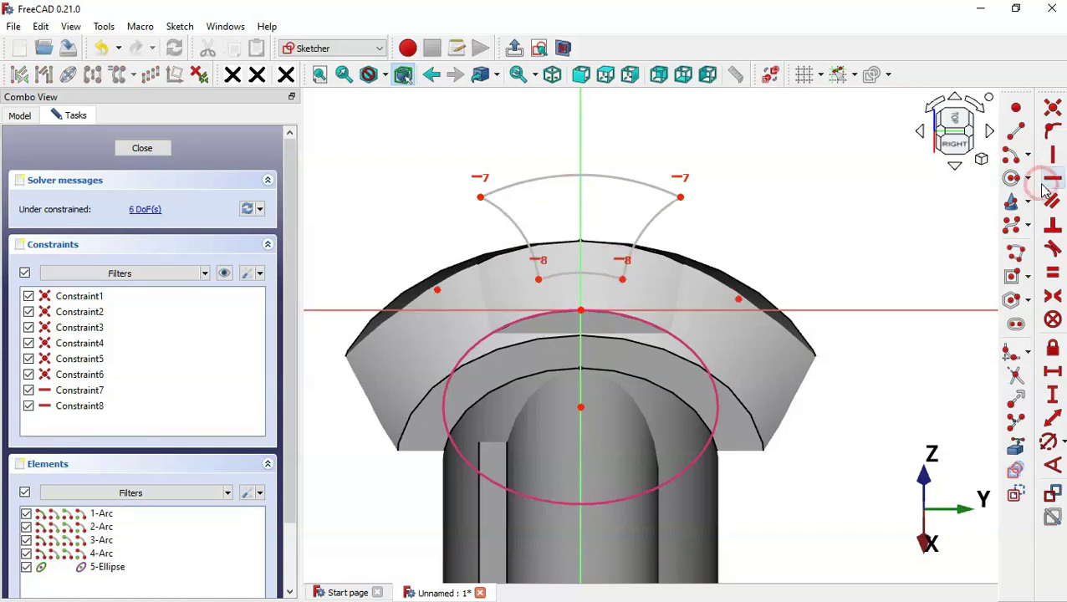
# - Make the left and right side arcs of the tooth equal
pyautogui.click(1053, 273)
pyautogui.click(655, 216)
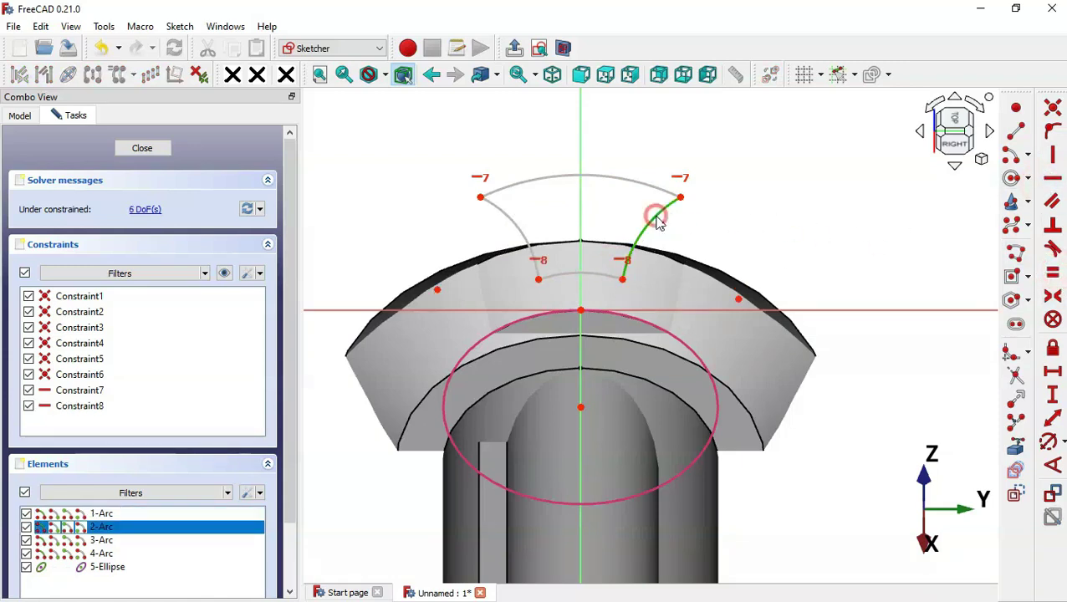
pyautogui.click(513, 216)
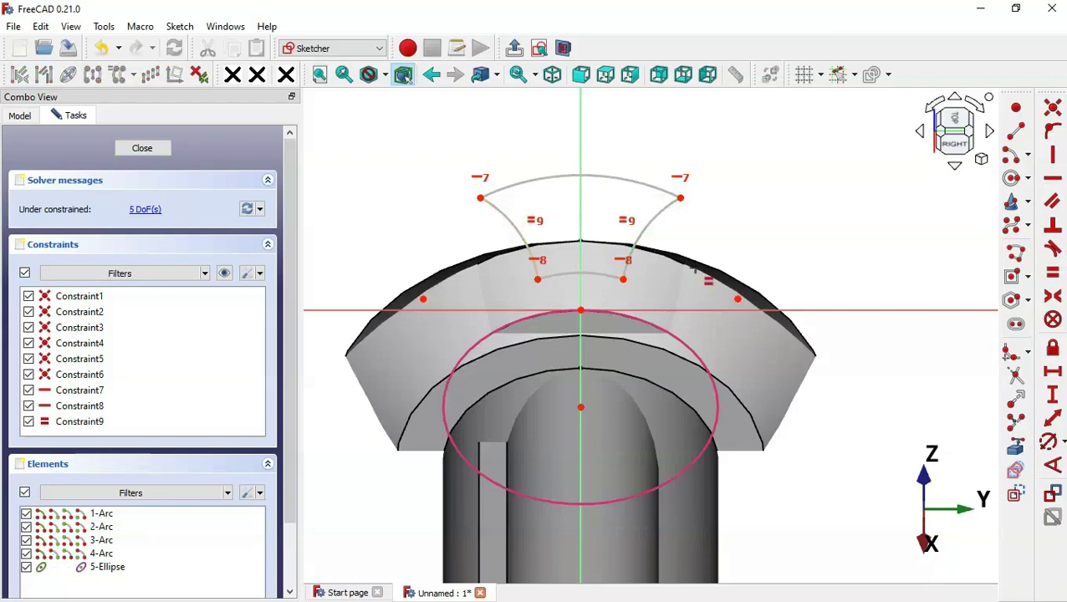
pyautogui.scroll(1, 754, 223)
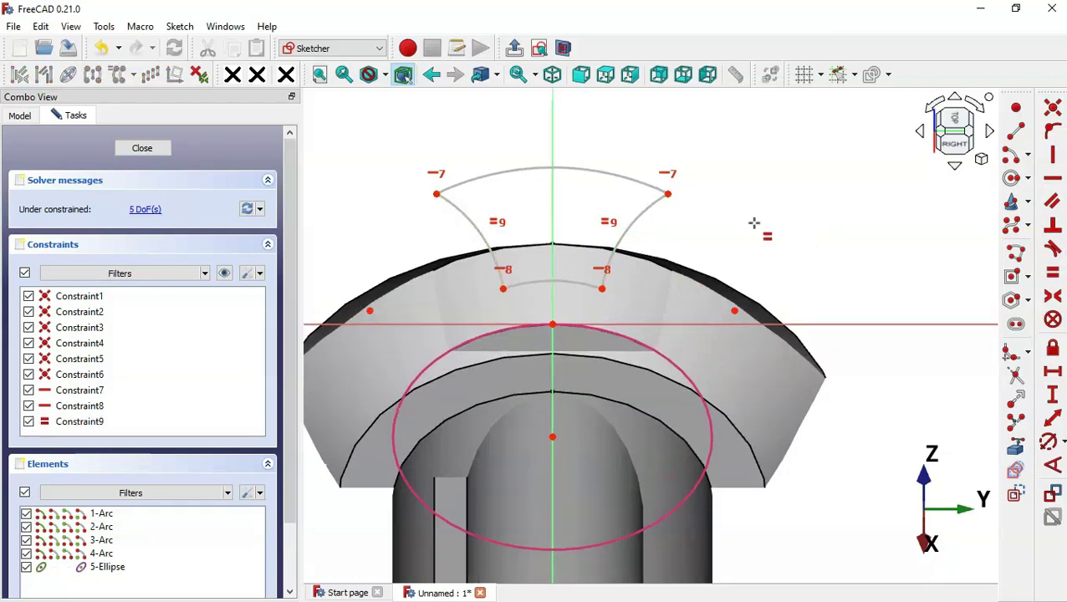
# - Import the cone's outer rim edge and constrain a new sketch point onto the rim ellipse
pyautogui.click(1015, 447)
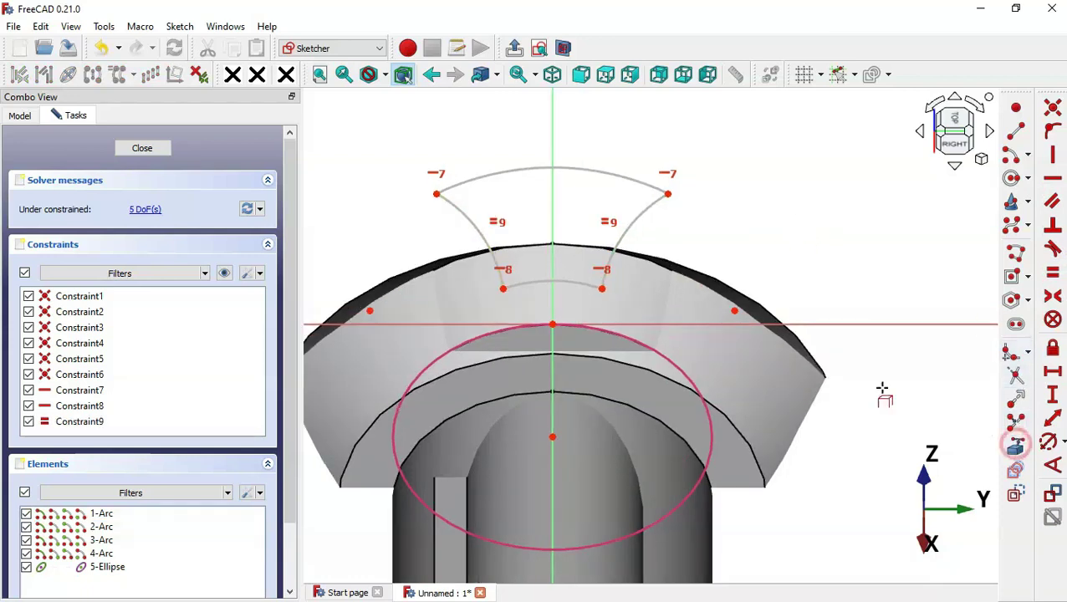
pyautogui.click(619, 251)
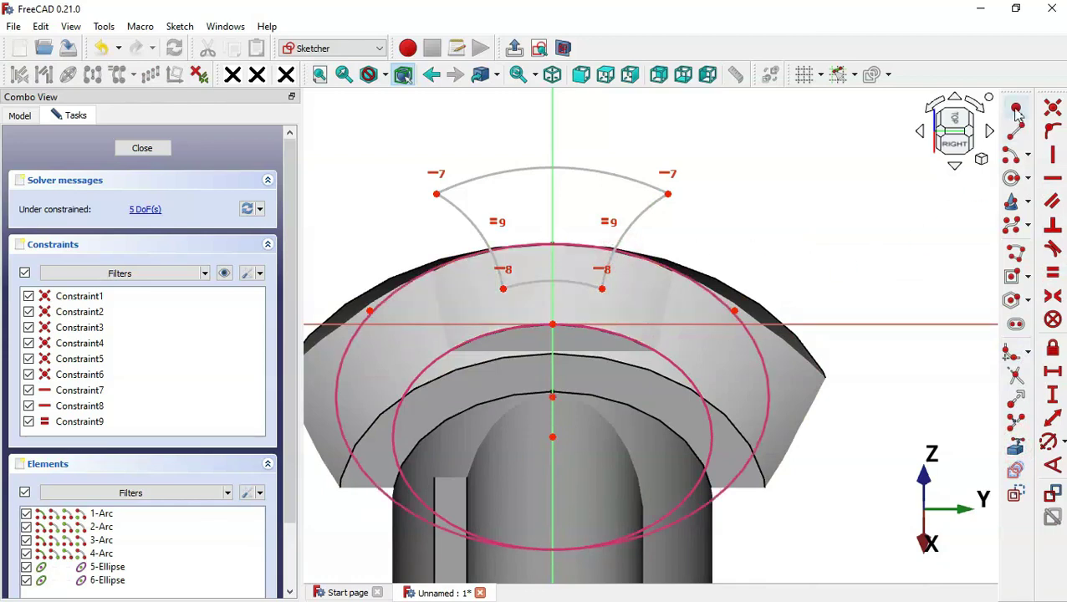
pyautogui.click(1015, 107)
pyautogui.click(629, 228)
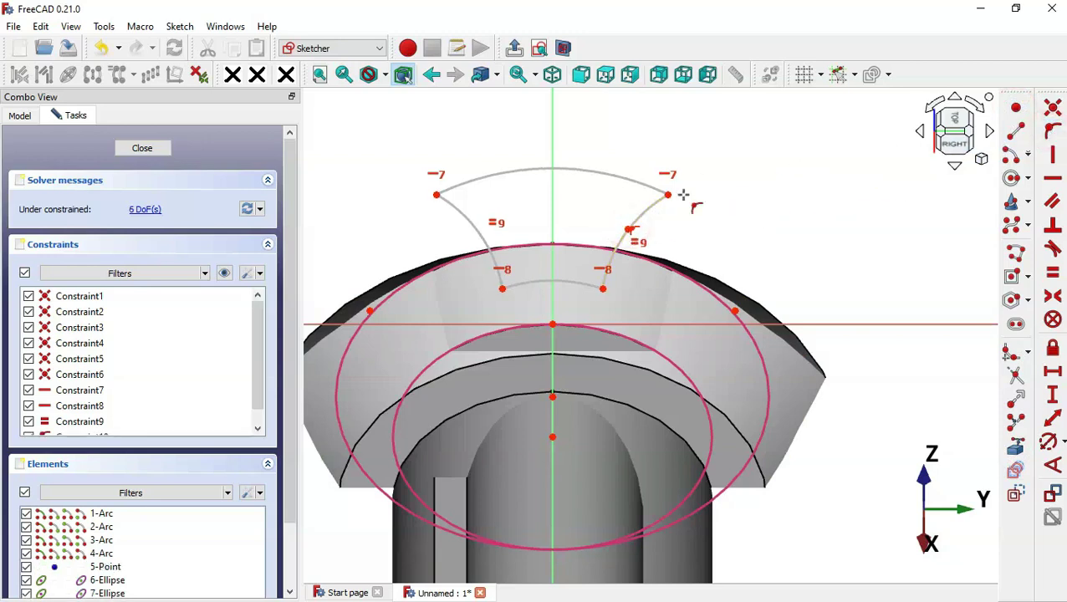
pyautogui.scroll(2, 685, 195)
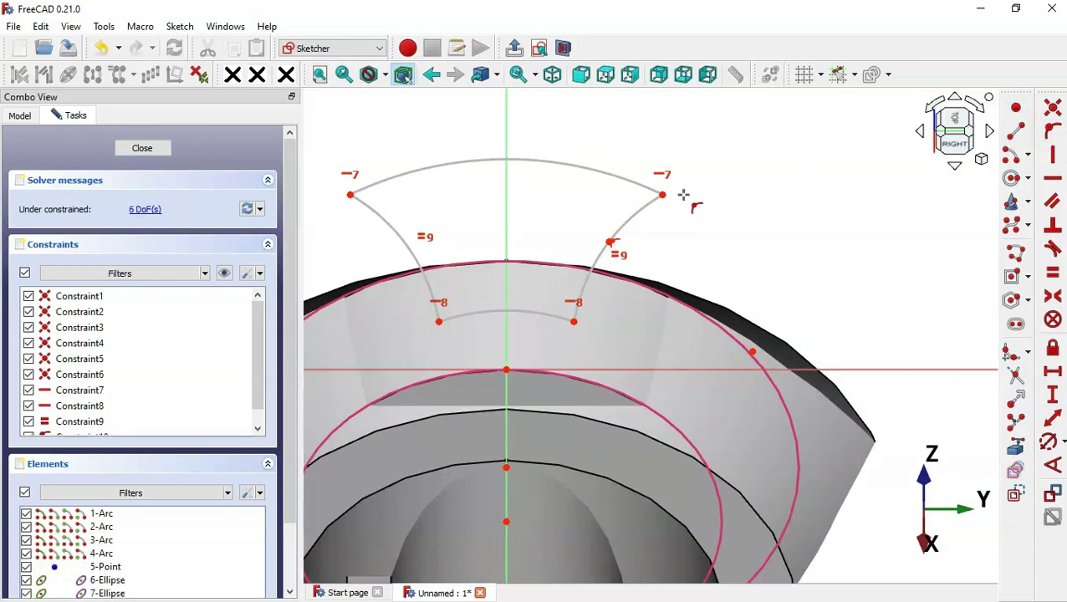
pyautogui.click(610, 242)
pyautogui.click(620, 282)
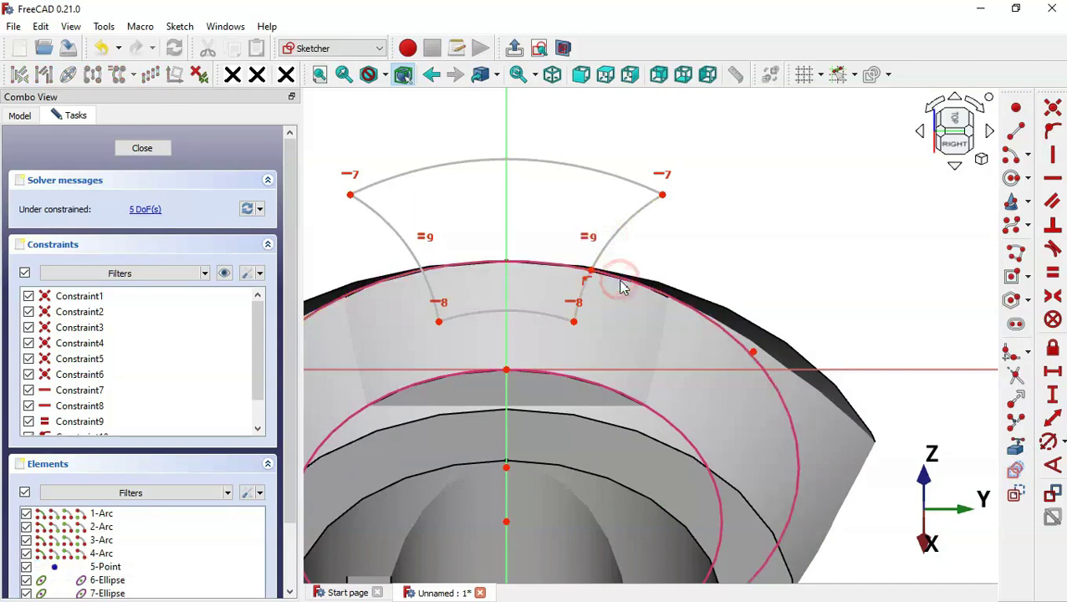
pyautogui.scroll(-2, 768, 252)
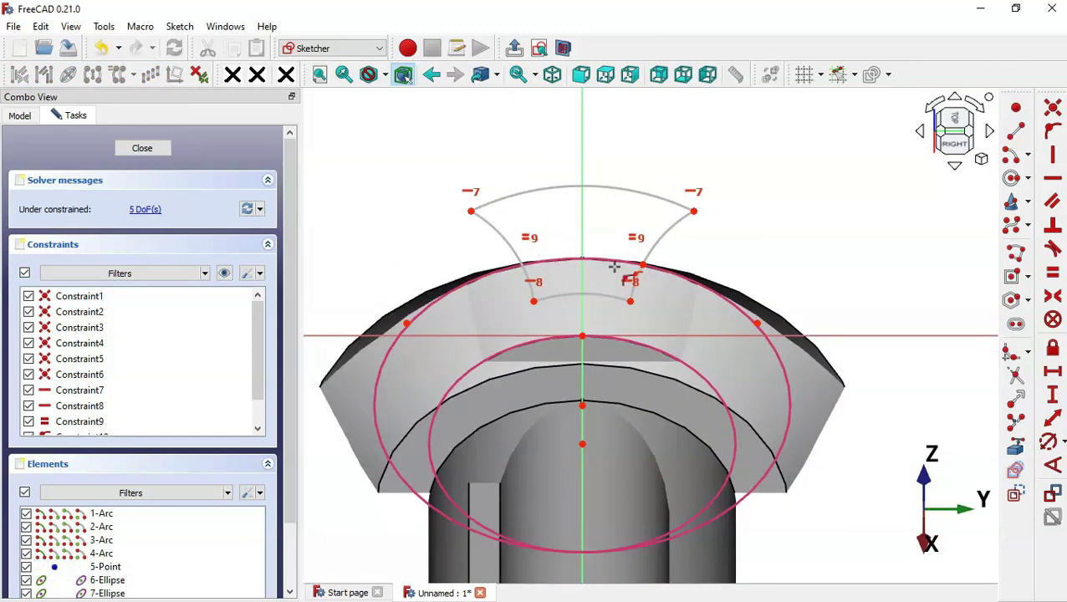
# - Give the inner arc a 45 mm radius and the right side arc 25 mm
pyautogui.click(1050, 448)
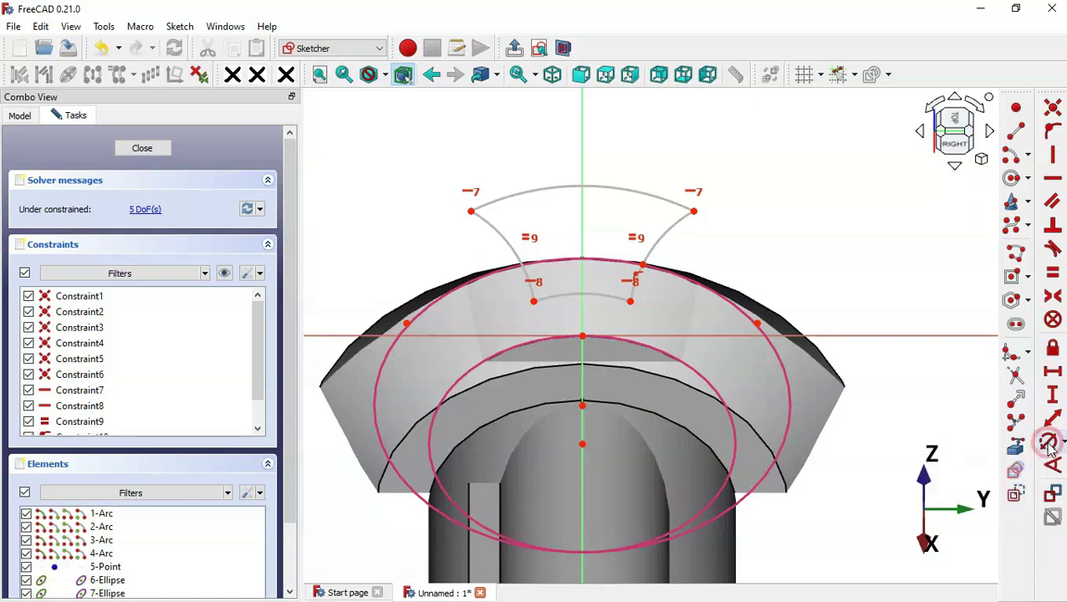
pyautogui.click(613, 296)
pyautogui.write('45')
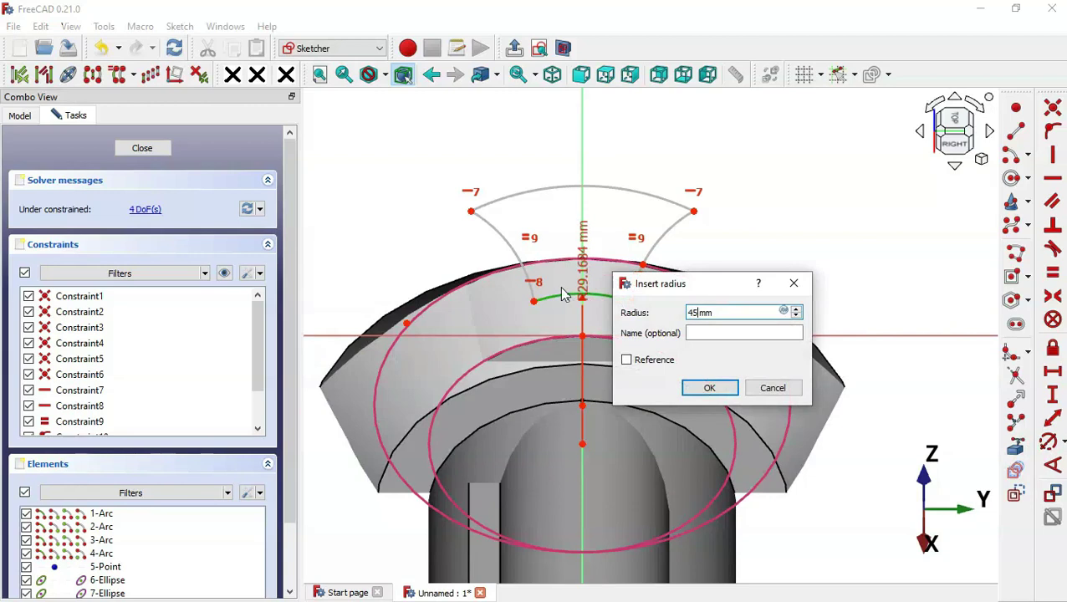
pyautogui.press('Return')
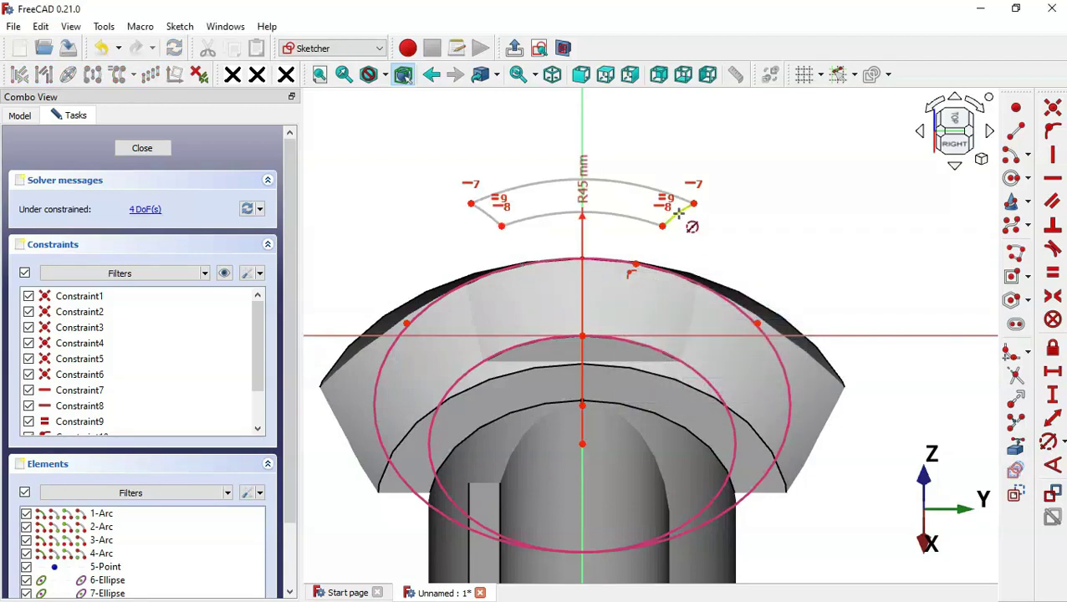
pyautogui.click(678, 214)
pyautogui.write('2')
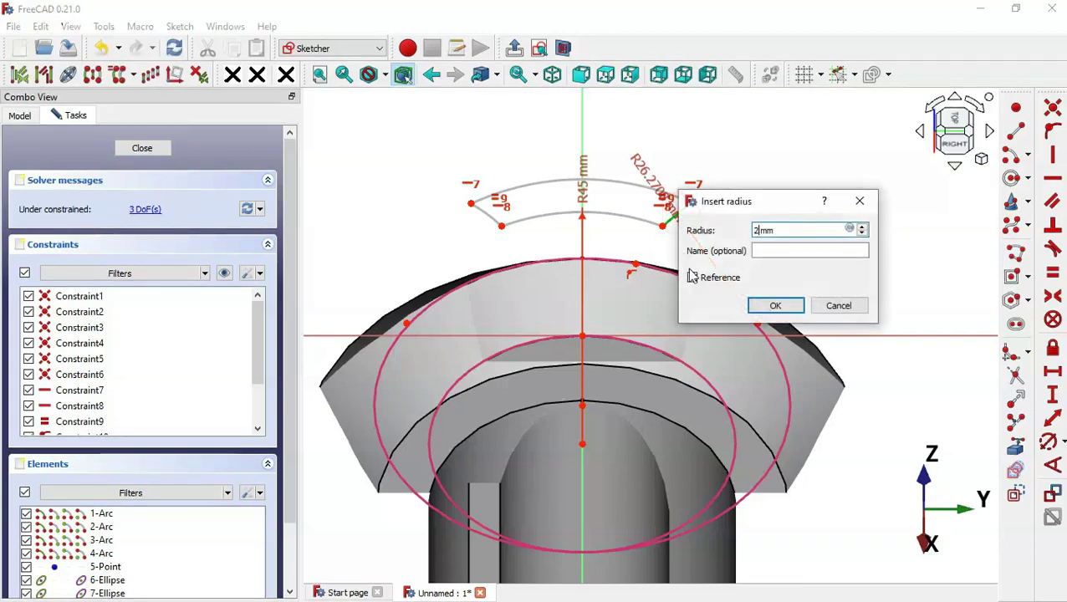
pyautogui.write('5')
pyautogui.press('Return')
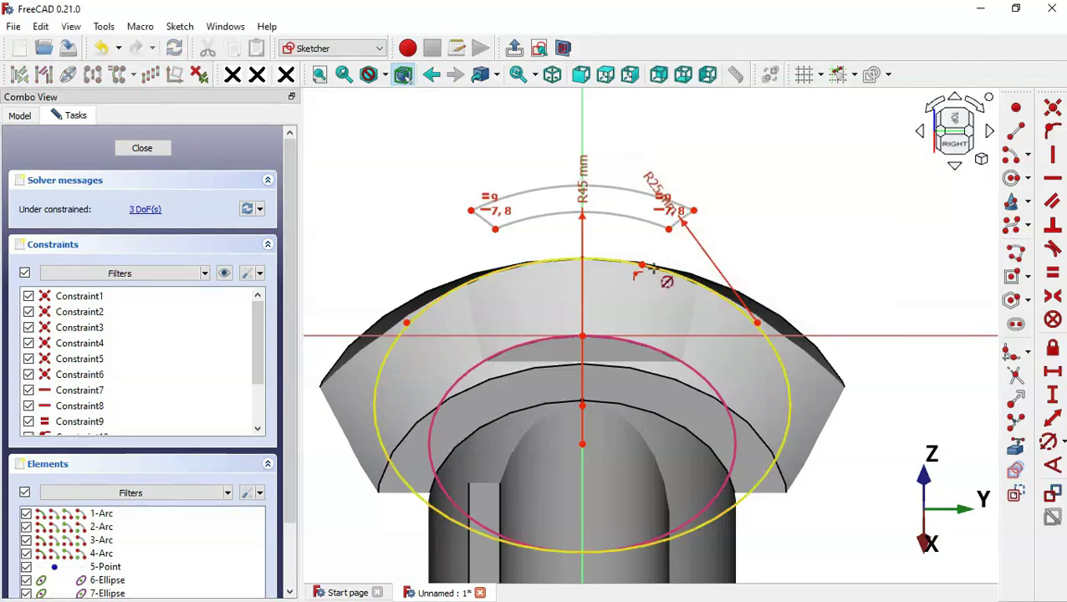
# - Delete the R45 radius constraint and drag the inner arc down onto the cone rim
pyautogui.scroll(1, 583, 251)
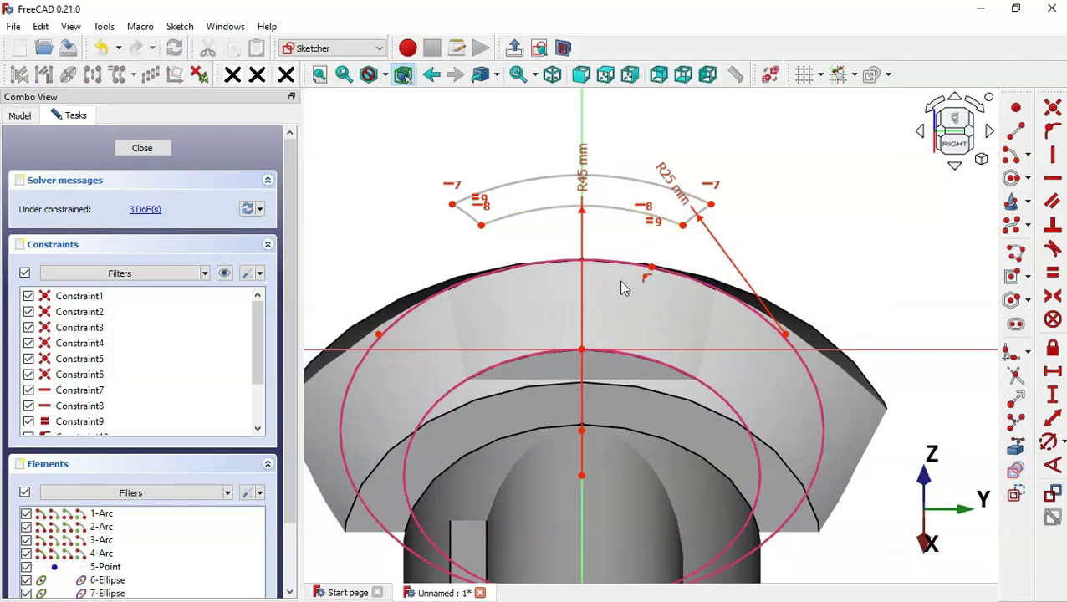
pyautogui.moveTo(682, 229); pyautogui.dragTo(631, 271)
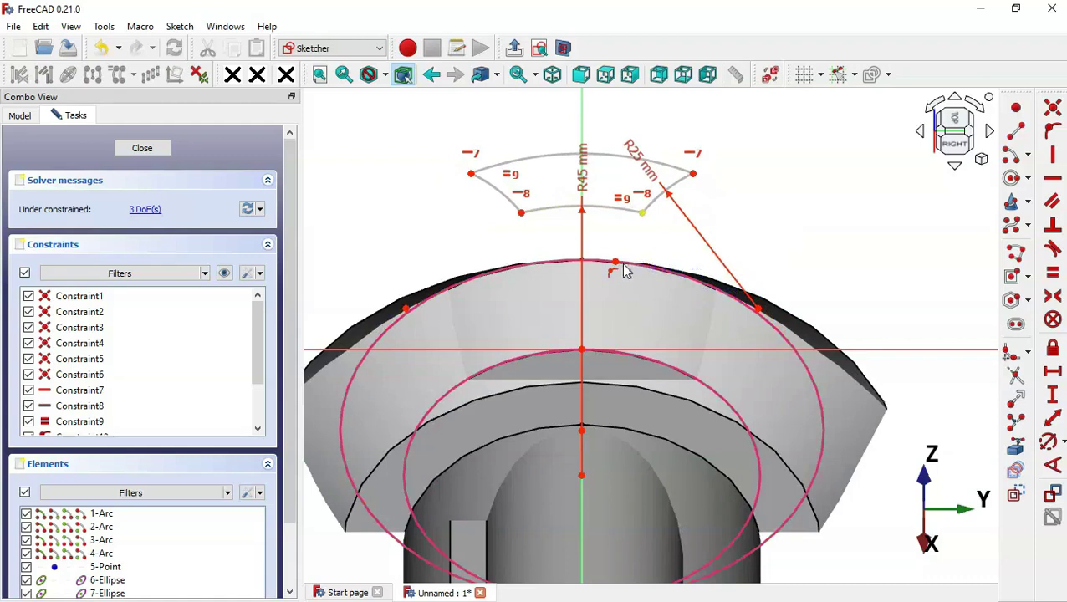
pyautogui.moveTo(583, 174); pyautogui.dragTo(385, 251)
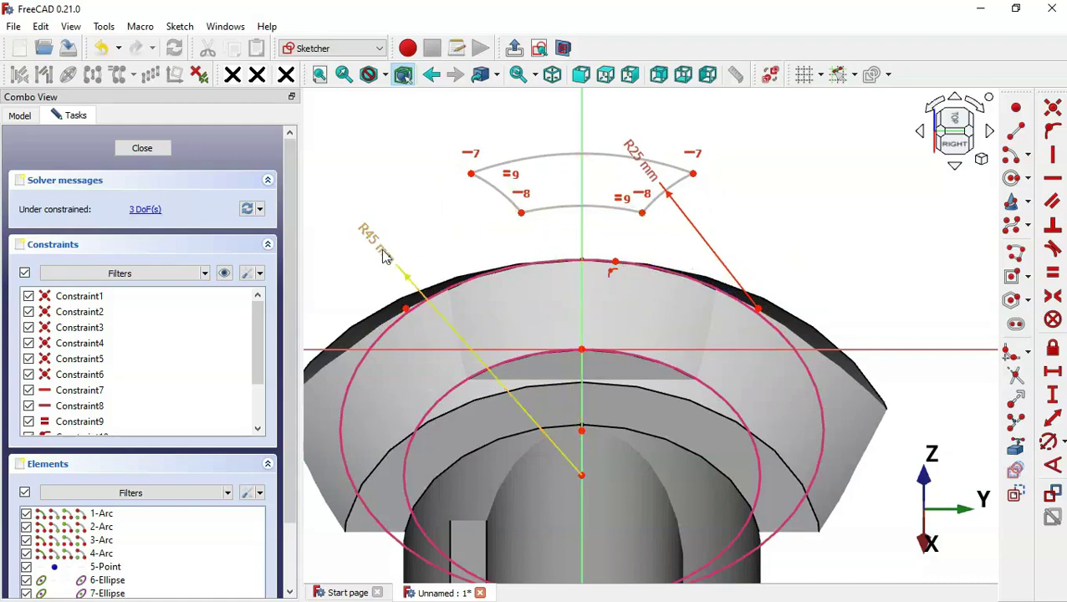
pyautogui.press('Delete')
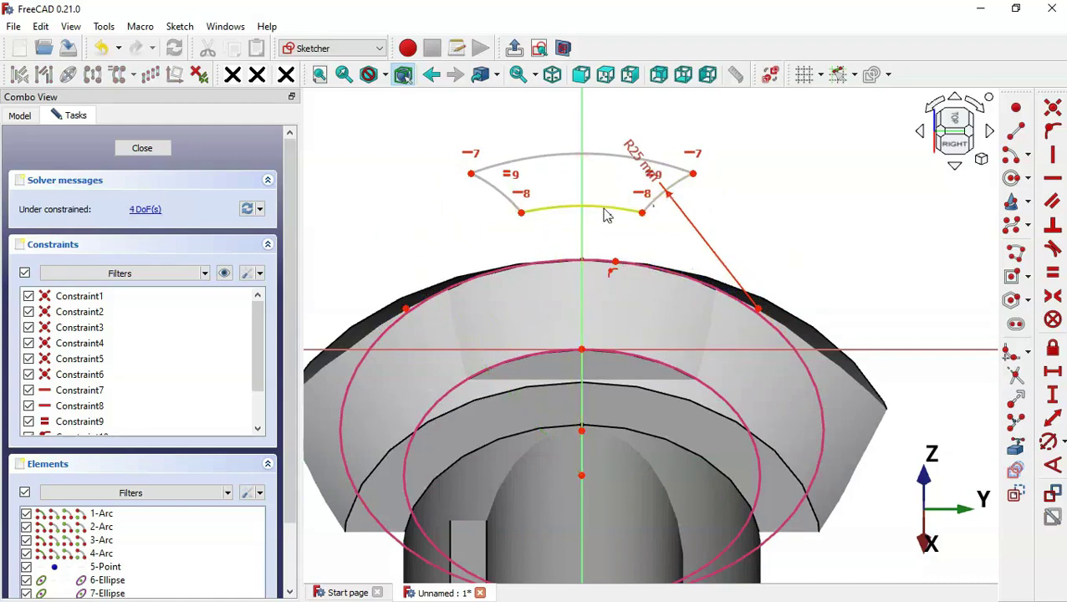
pyautogui.moveTo(605, 216); pyautogui.dragTo(624, 299)
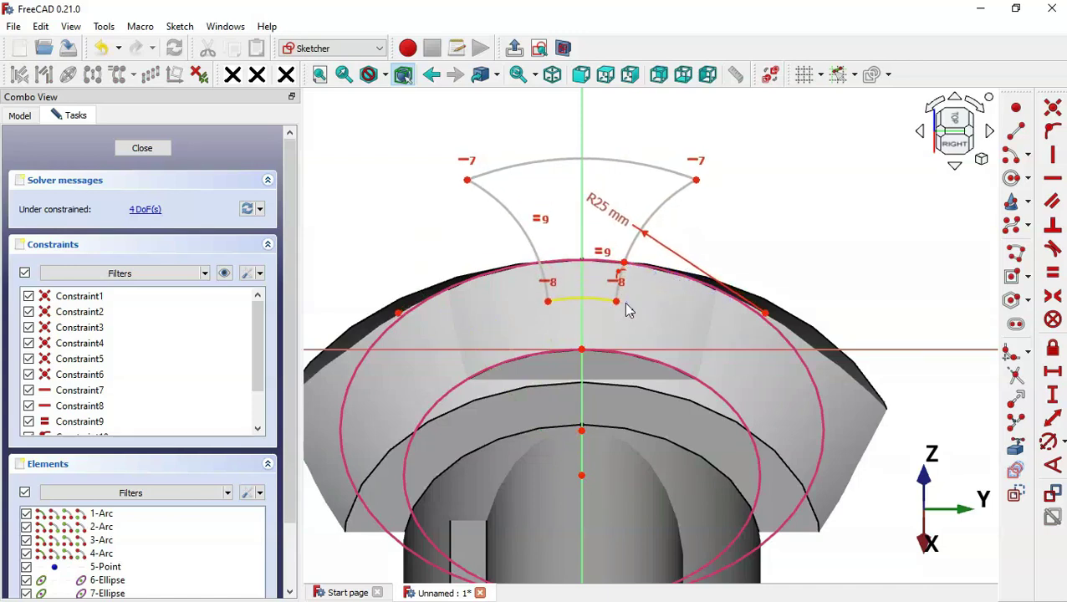
# - Add horizontal distances: 4 mm across the inner arc endpoints, plus centre axis to top corner
pyautogui.click(1053, 370)
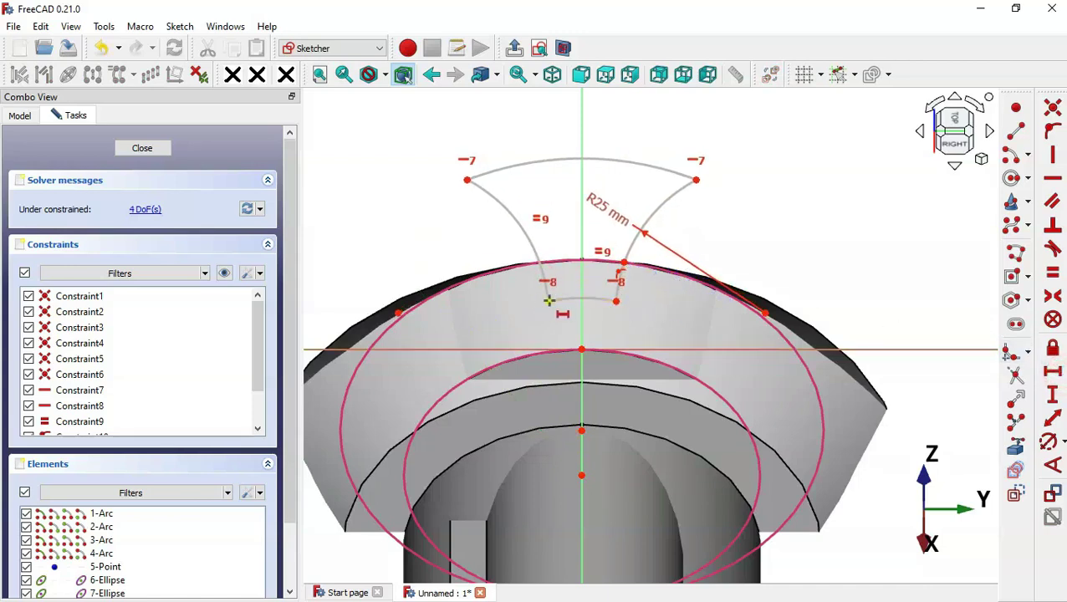
pyautogui.click(548, 301)
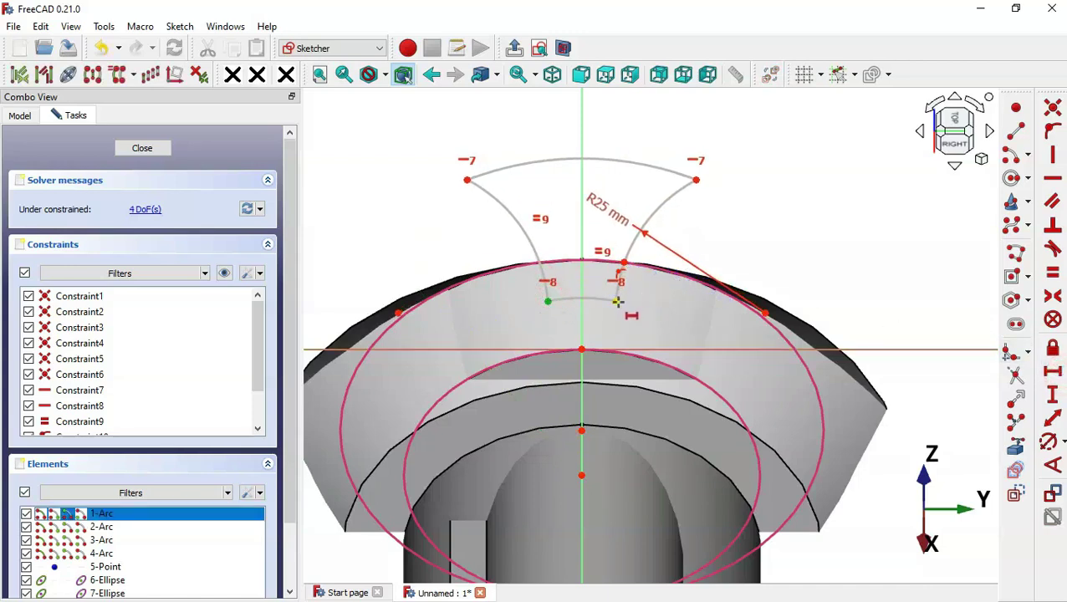
pyautogui.click(617, 302)
pyautogui.write('4mm')
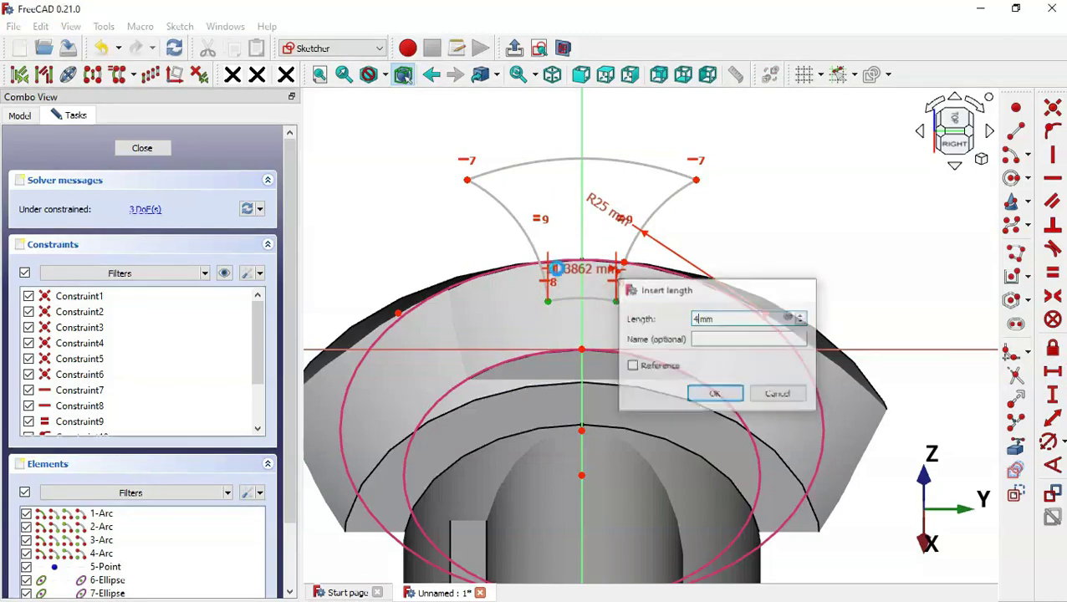
pyautogui.press('Return')
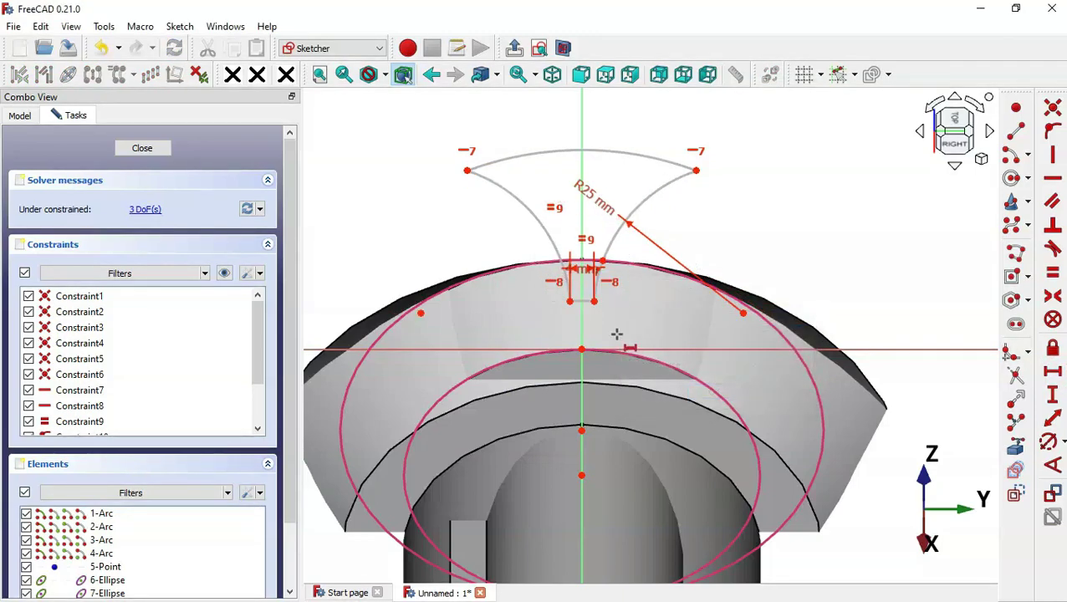
pyautogui.press('l')
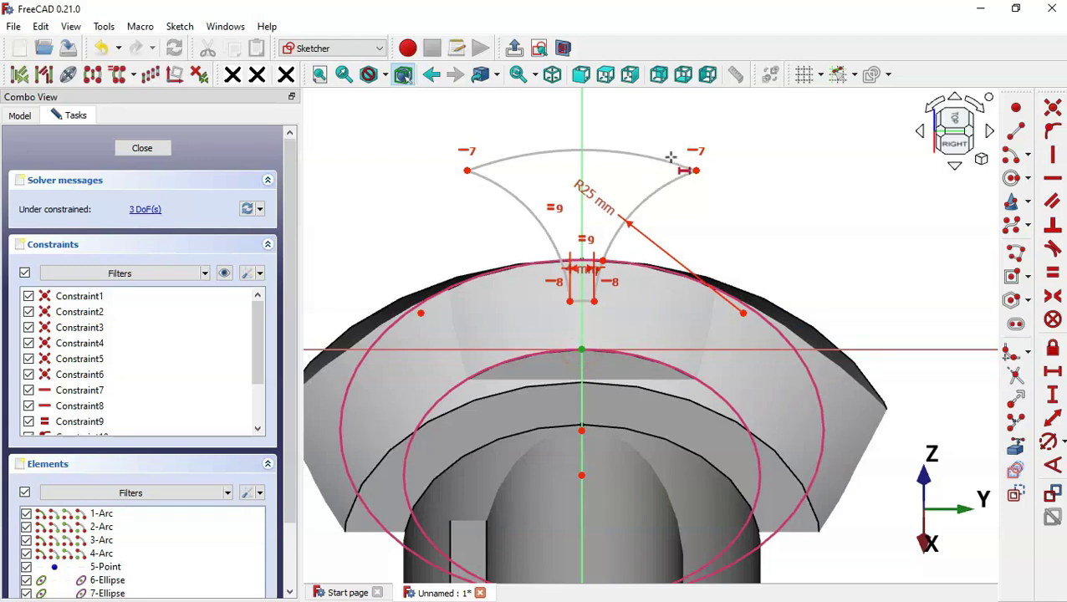
pyautogui.click(694, 170)
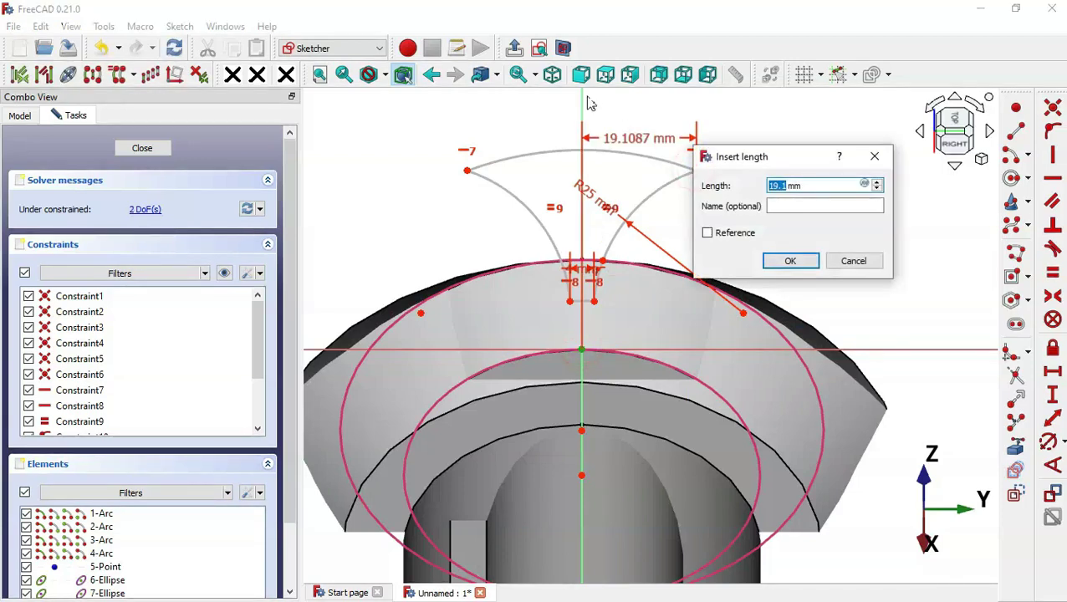
pyautogui.press('Return')
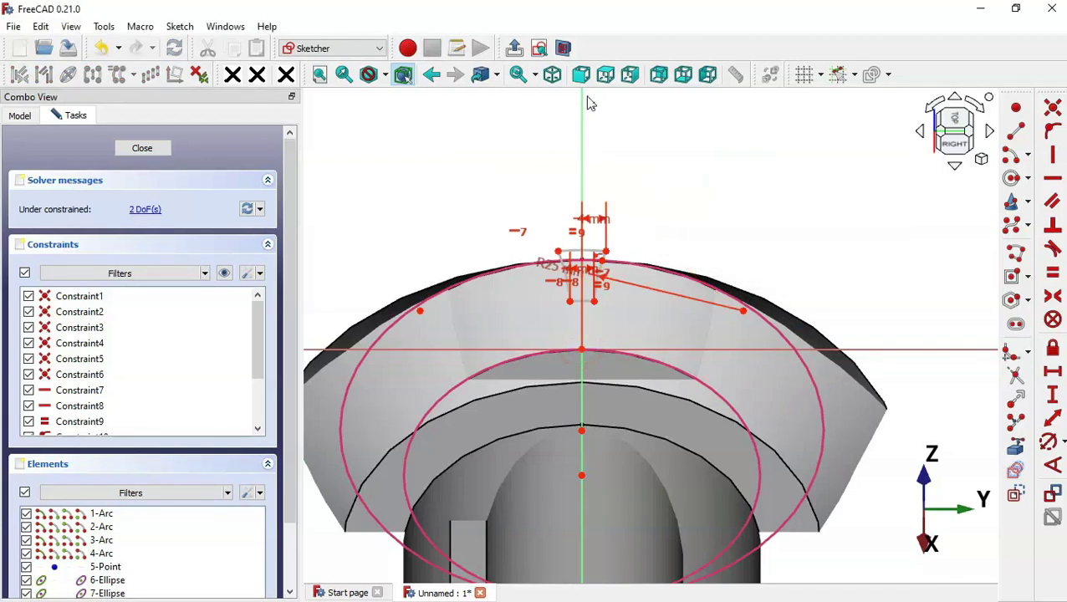
# - Add 5 mm and 6 mm vertical distances on the profile points to fully constrain the sketch
pyautogui.scroll(2, 614, 259)
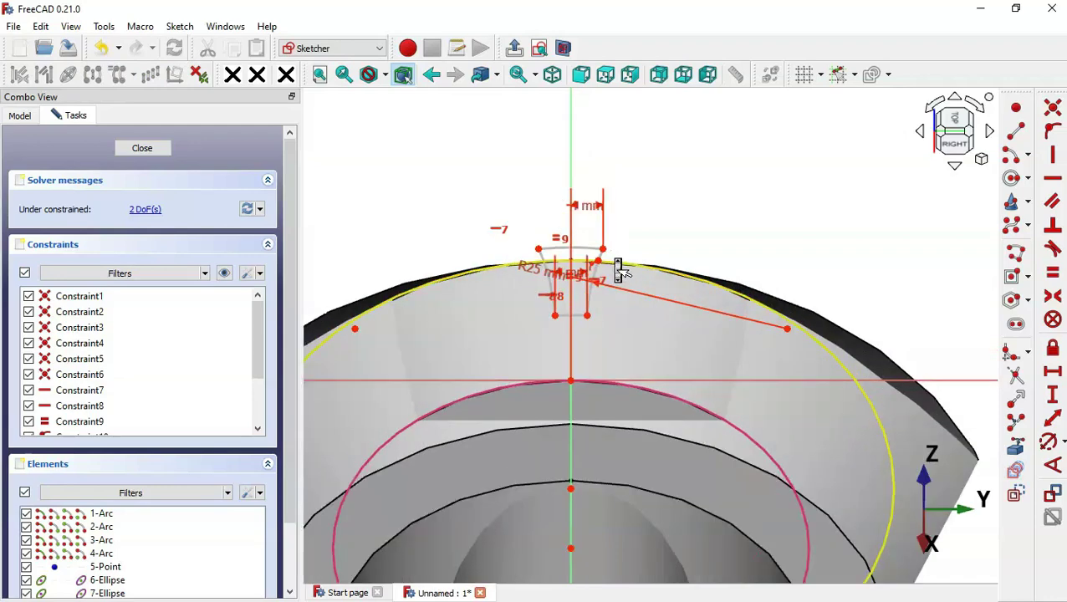
pyautogui.scroll(1, 615, 259)
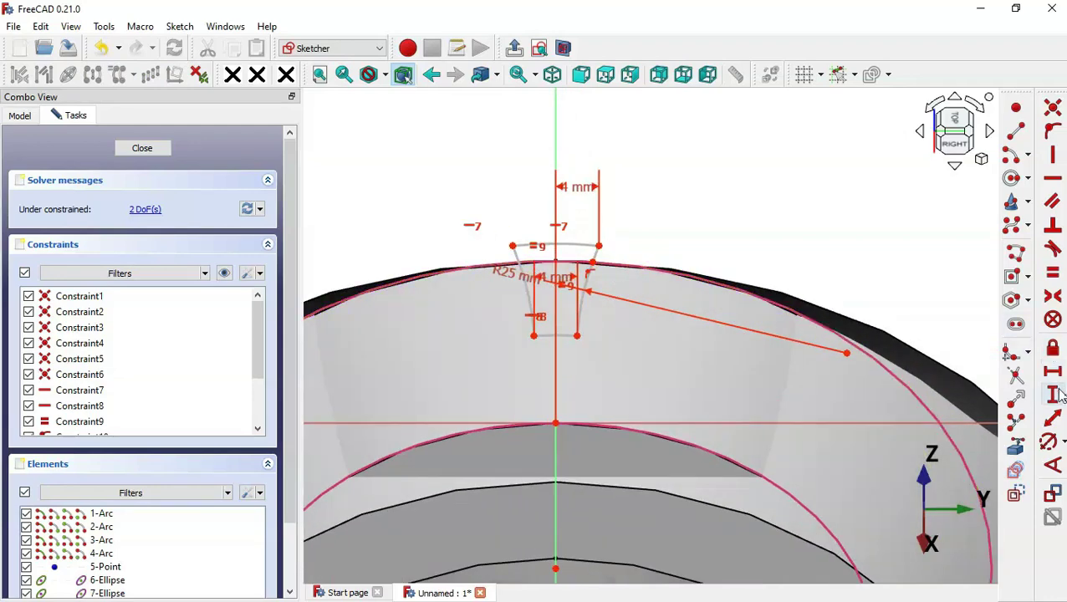
pyautogui.click(576, 336)
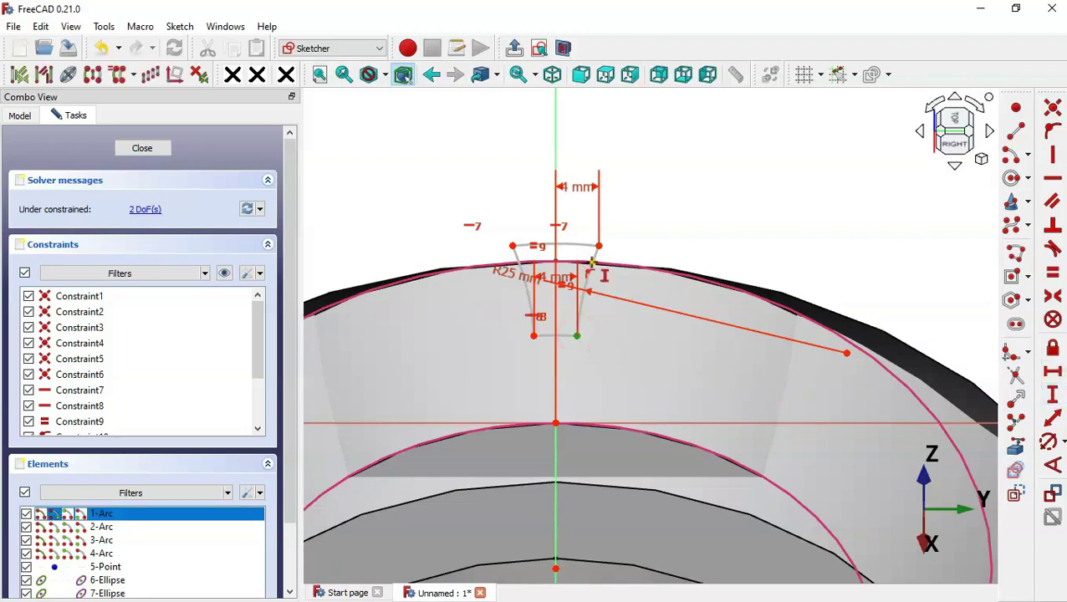
pyautogui.click(592, 262)
pyautogui.write('5')
pyautogui.press('Return')
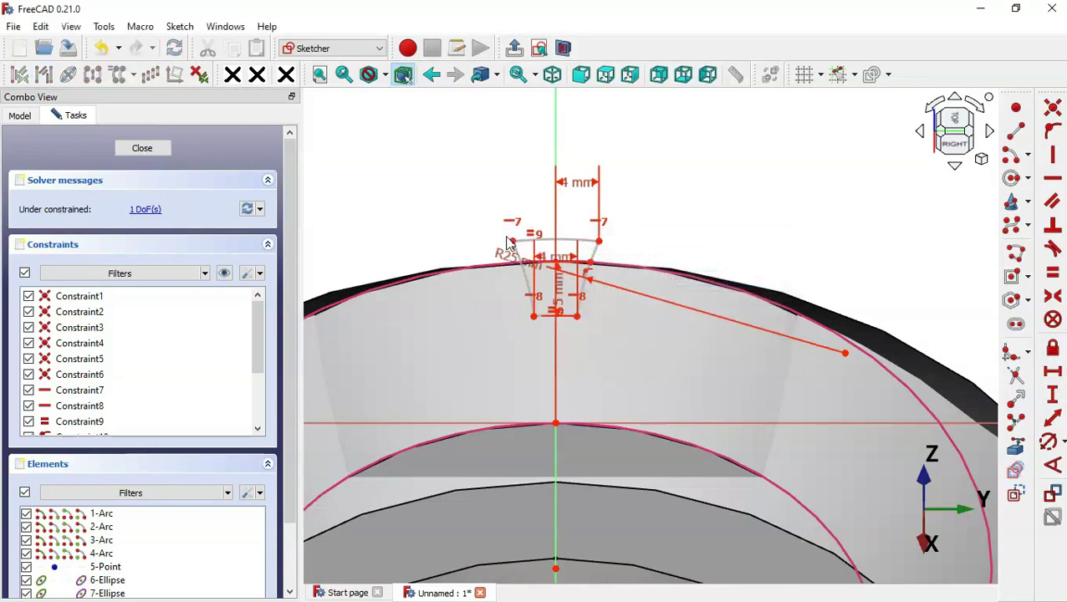
pyautogui.click(599, 241)
pyautogui.click(577, 314)
pyautogui.write('6')
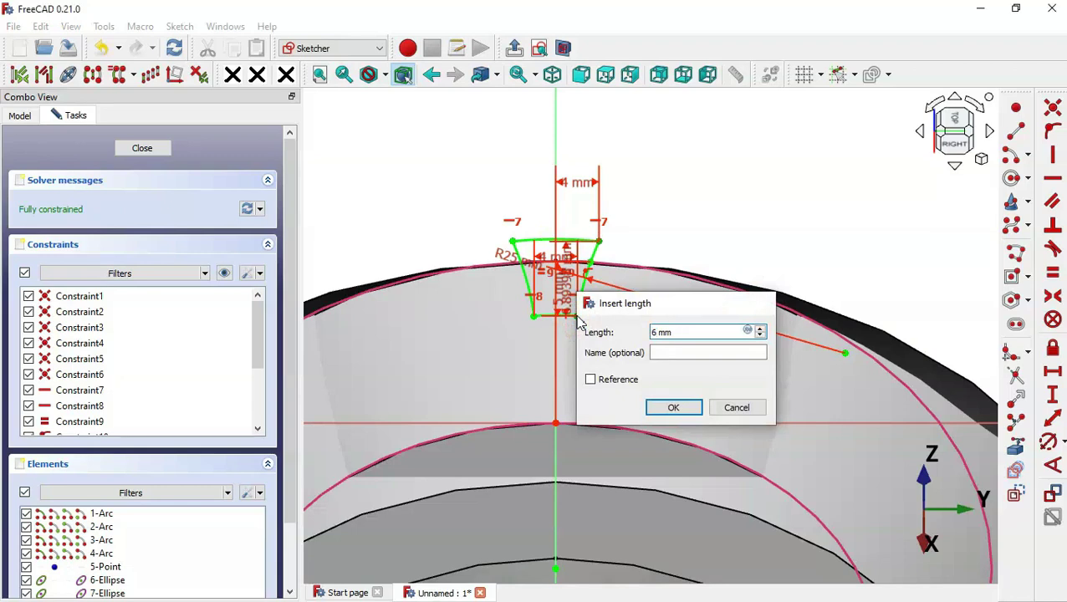
pyautogui.press('Return')
# - Move the 4 mm, R25, 5 mm, 6 mm and lower 4 mm labels clear of the tooth outline
pyautogui.scroll(-1, 651, 317)
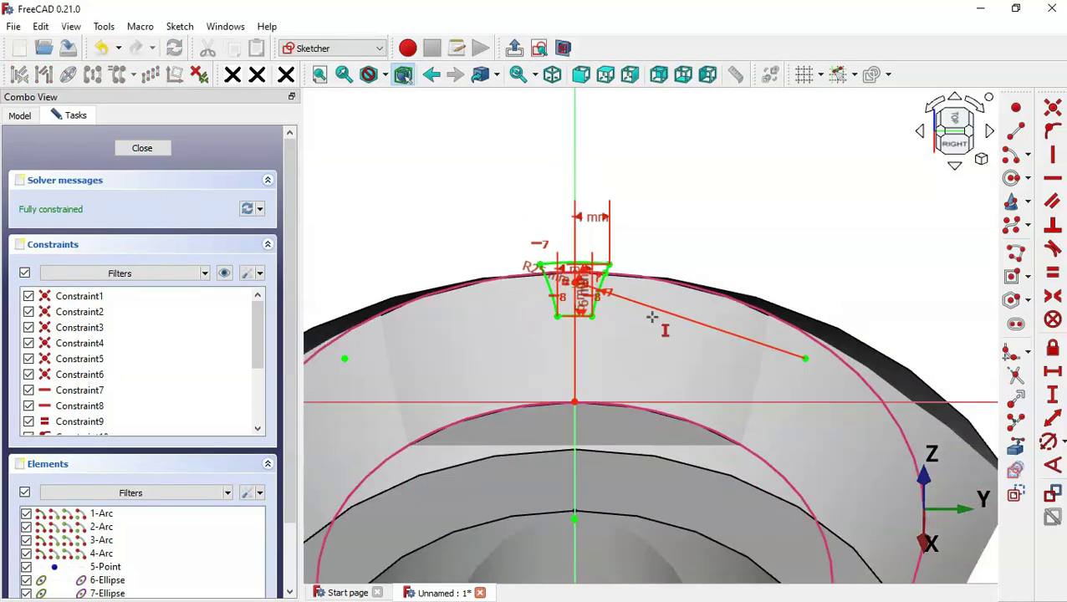
pyautogui.moveTo(611, 218); pyautogui.dragTo(685, 189)
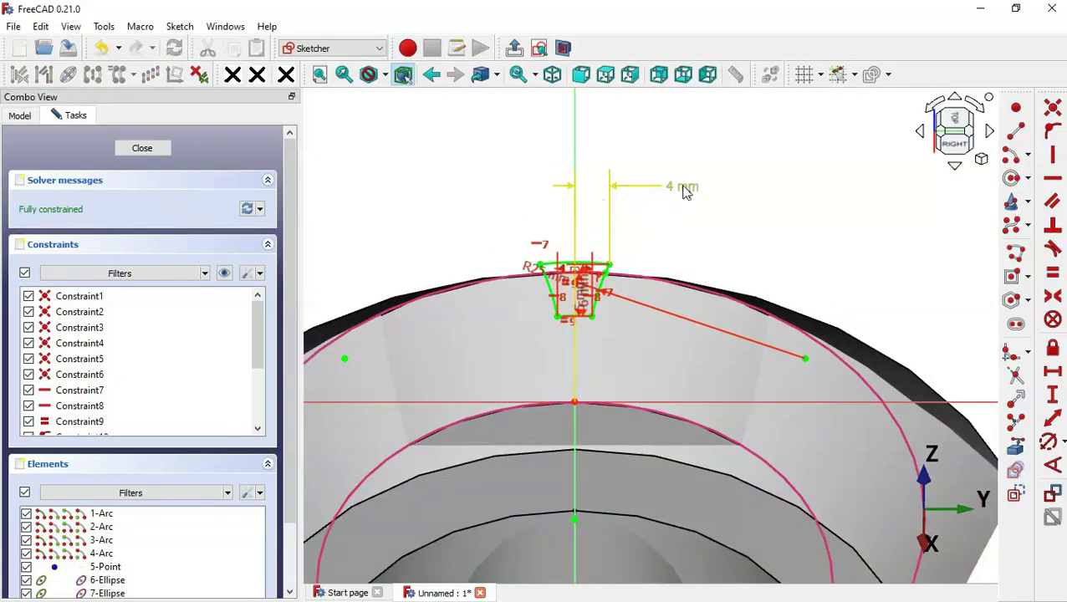
pyautogui.moveTo(650, 279); pyautogui.dragTo(706, 325)
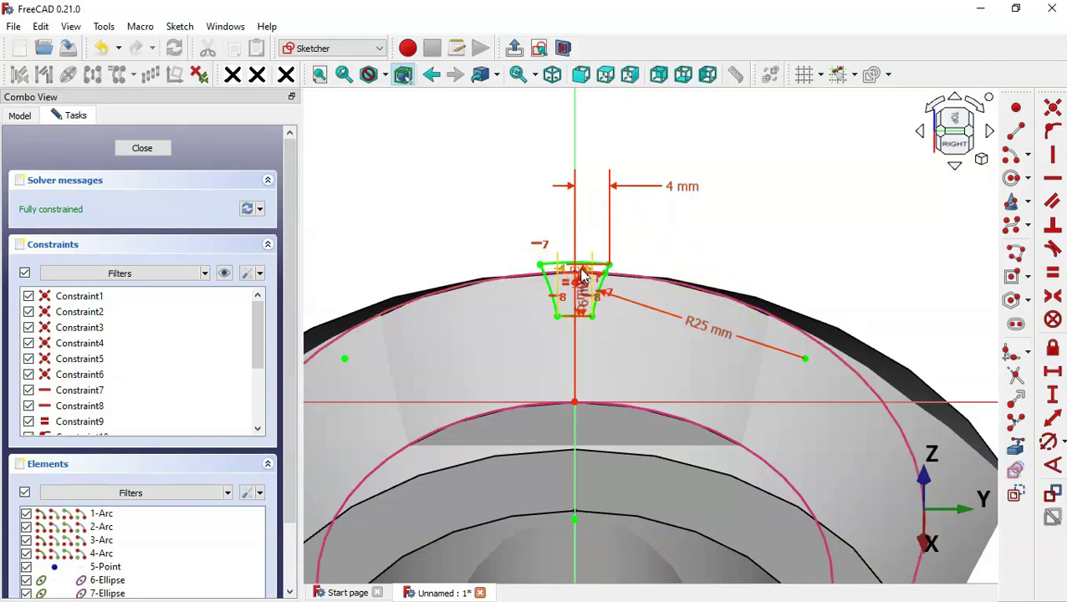
pyautogui.moveTo(585, 289)
pyautogui.mouseDown()
pyautogui.moveTo(684, 256)
pyautogui.moveTo(643, 251)
pyautogui.mouseUp()
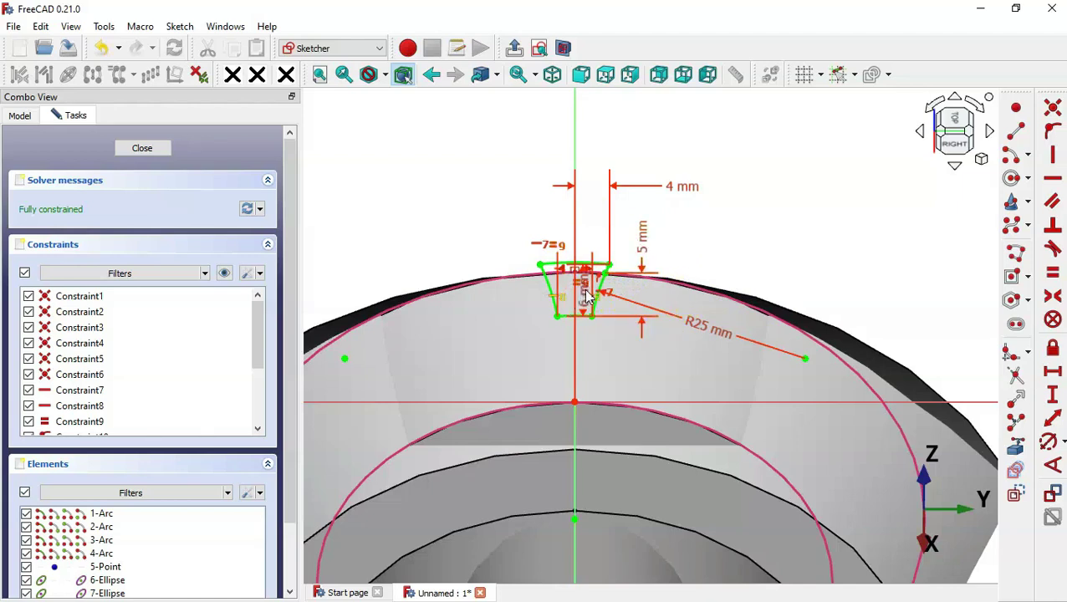
pyautogui.moveTo(585, 288); pyautogui.dragTo(471, 235)
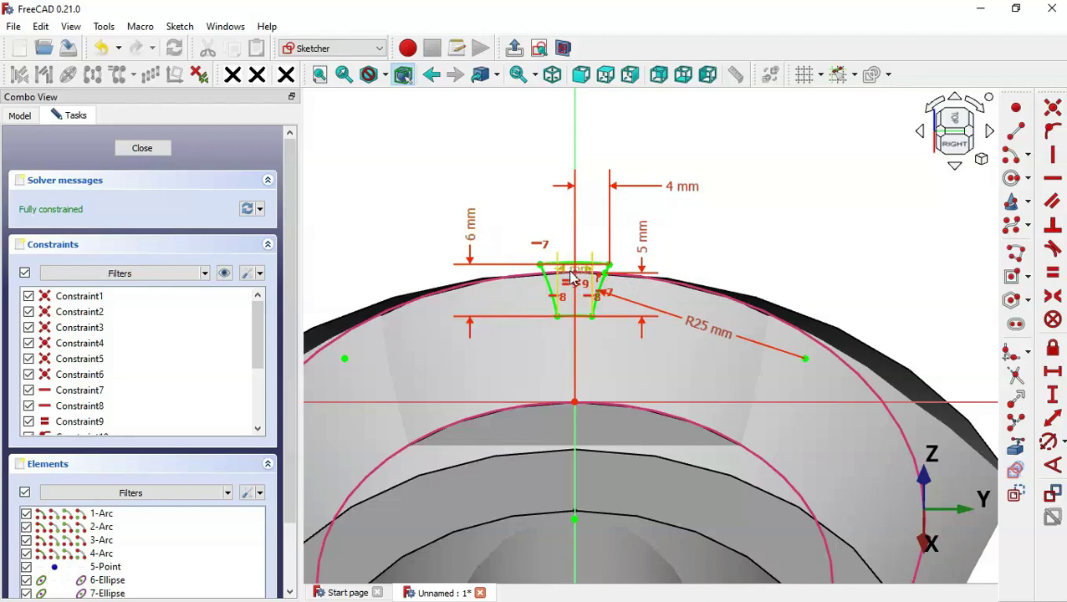
pyautogui.moveTo(569, 272); pyautogui.dragTo(635, 374)
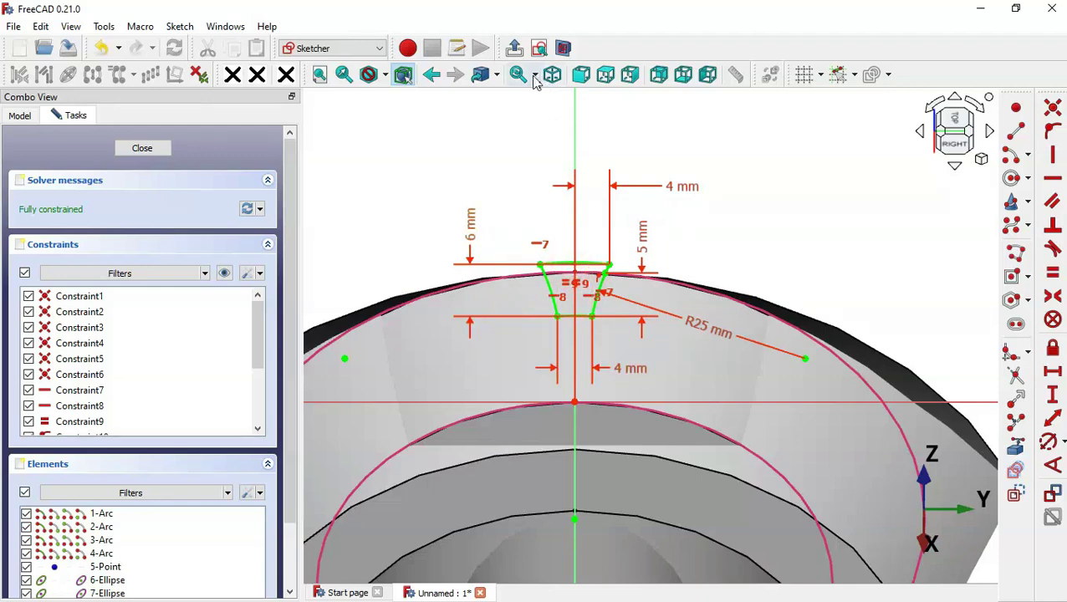
# - Close the tooth sketch and pocket it Through all into the cone as Pocket001
pyautogui.click(514, 48)
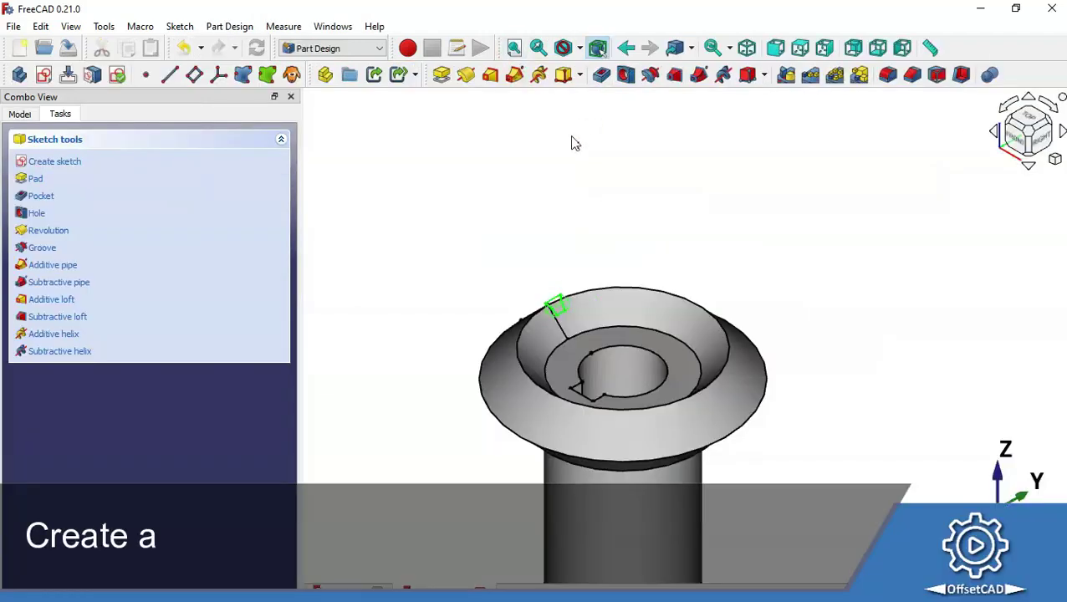
pyautogui.click(601, 75)
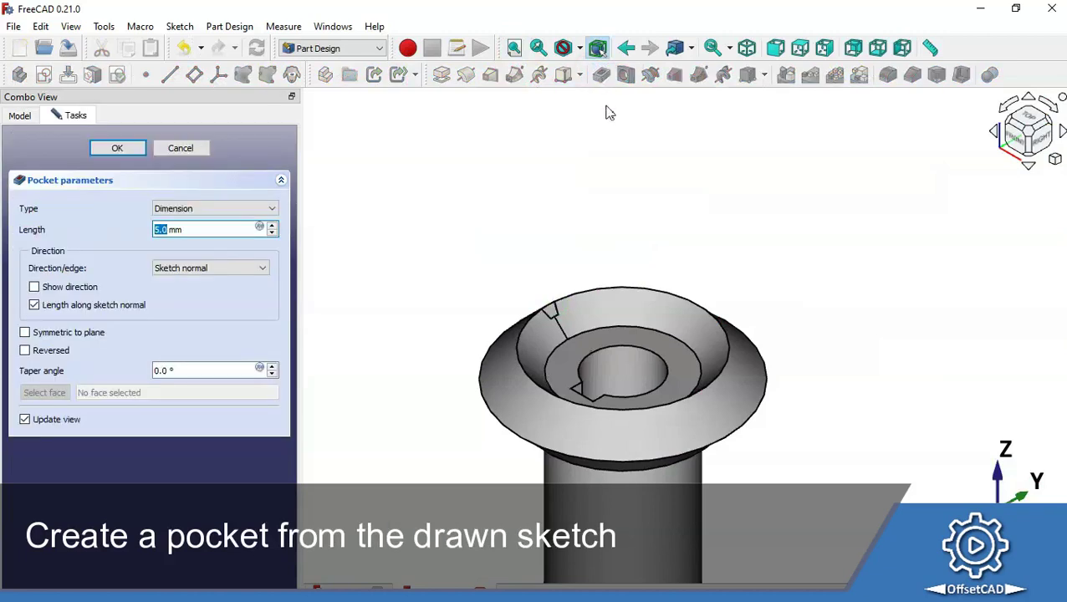
pyautogui.scroll(3, 643, 302)
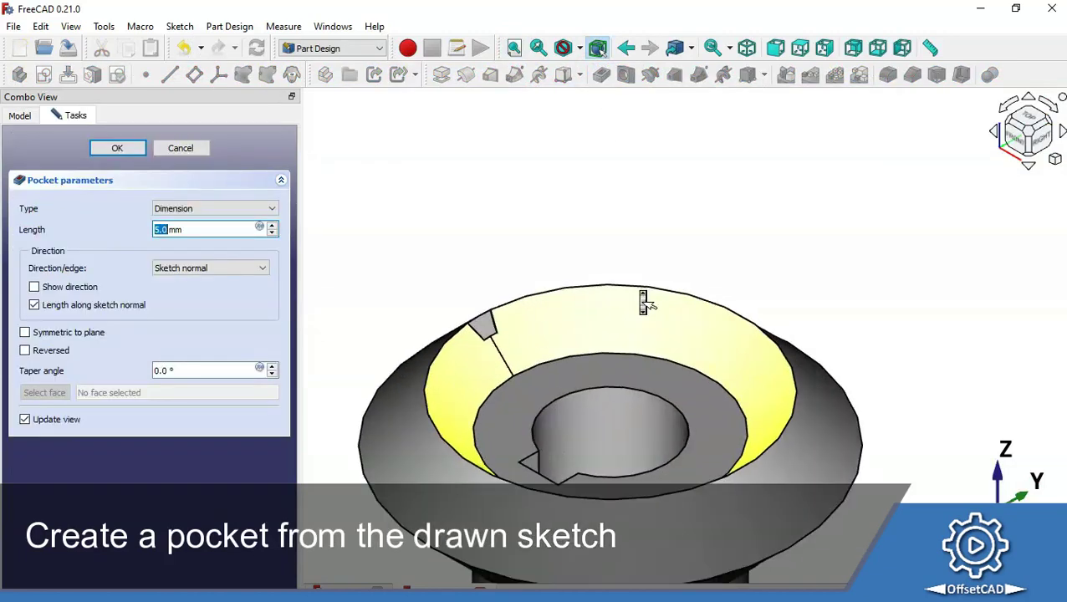
pyautogui.click(276, 214)
pyautogui.click(261, 231)
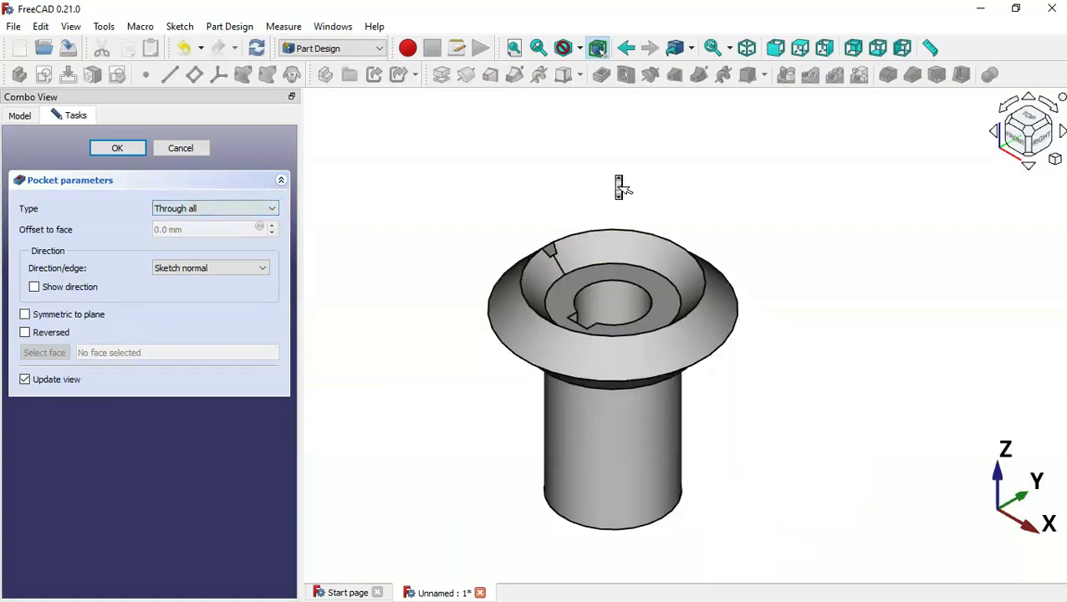
pyautogui.moveTo(402, 304)
pyautogui.mouseDown(button='middle')
pyautogui.moveTo(609, 352)
pyautogui.moveTo(587, 366)
pyautogui.moveTo(393, 366)
pyautogui.mouseUp(button='middle')
pyautogui.click(129, 149)
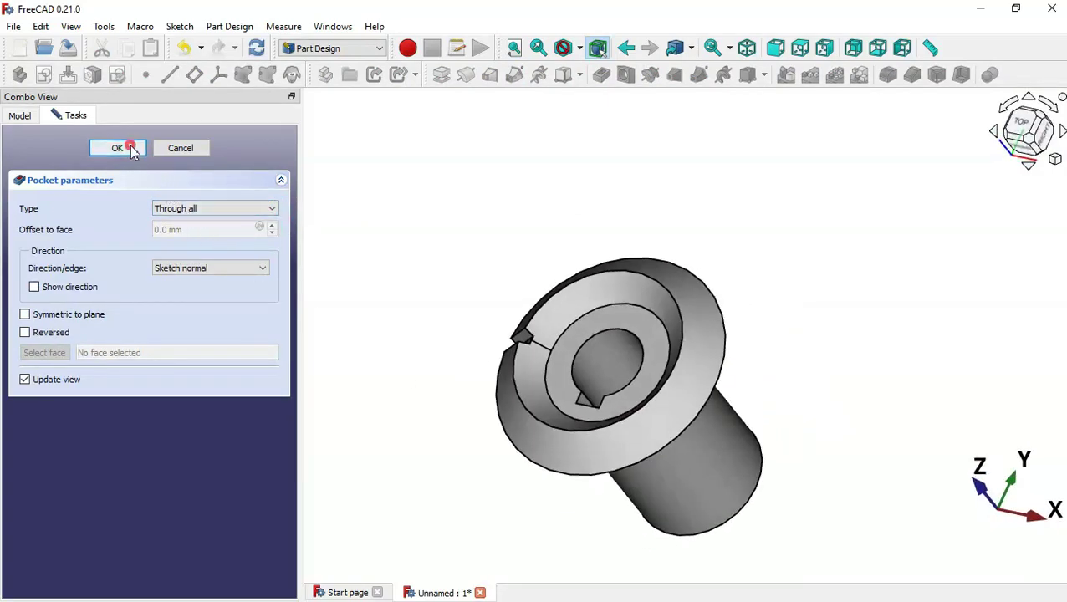
# - Fit the whole model into the 3D view and show the model feature tree
pyautogui.click(372, 192)
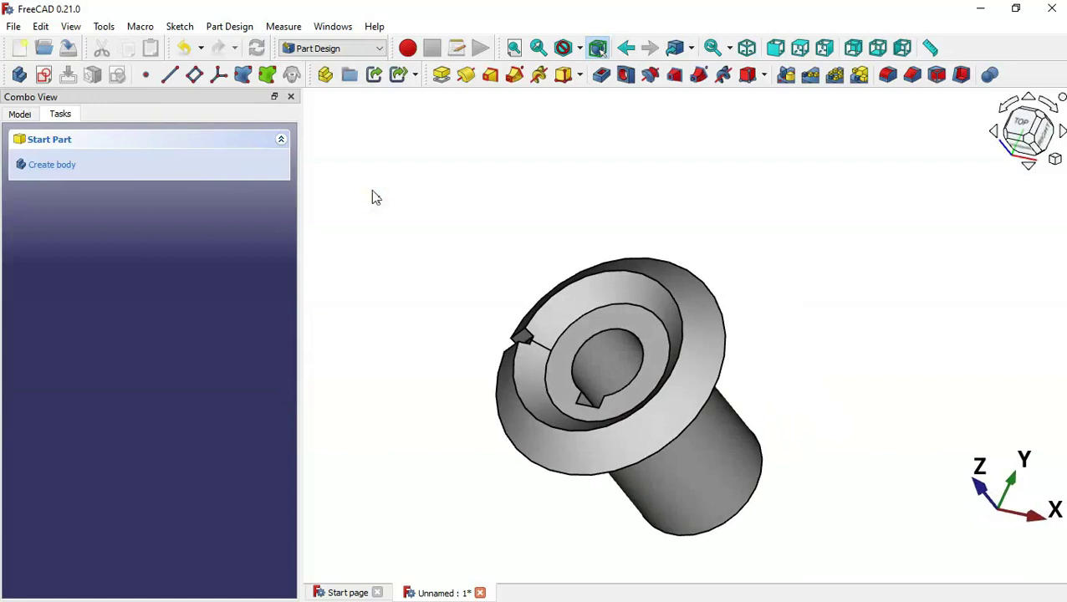
pyautogui.rightClick(376, 198)
pyautogui.click(410, 224)
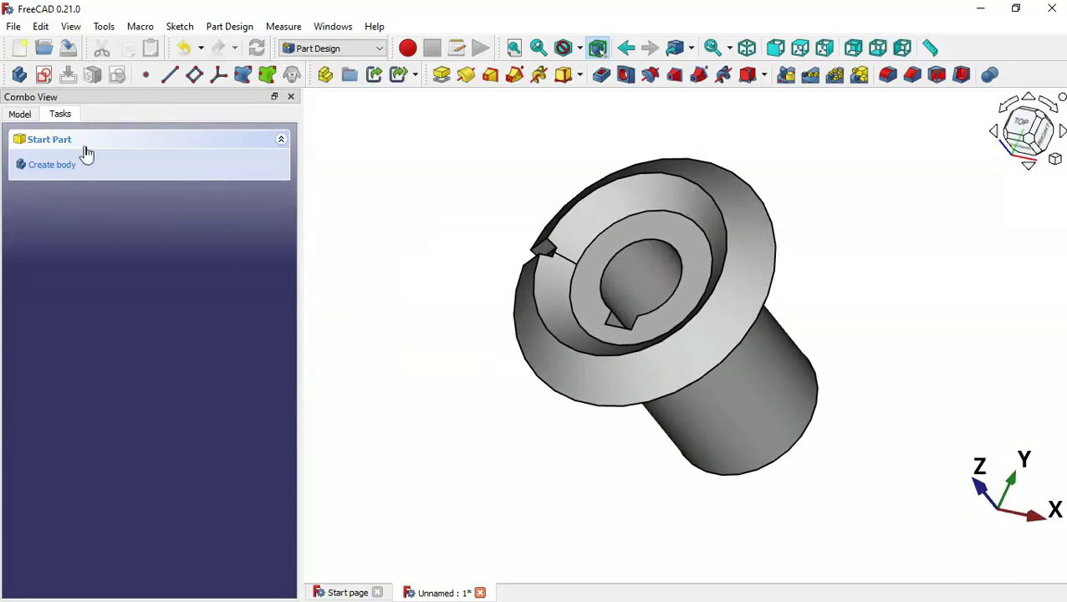
pyautogui.click(20, 114)
# - Polar-pattern Pocket001 around the Base Z axis with 22 occurrences
pyautogui.click(80, 211)
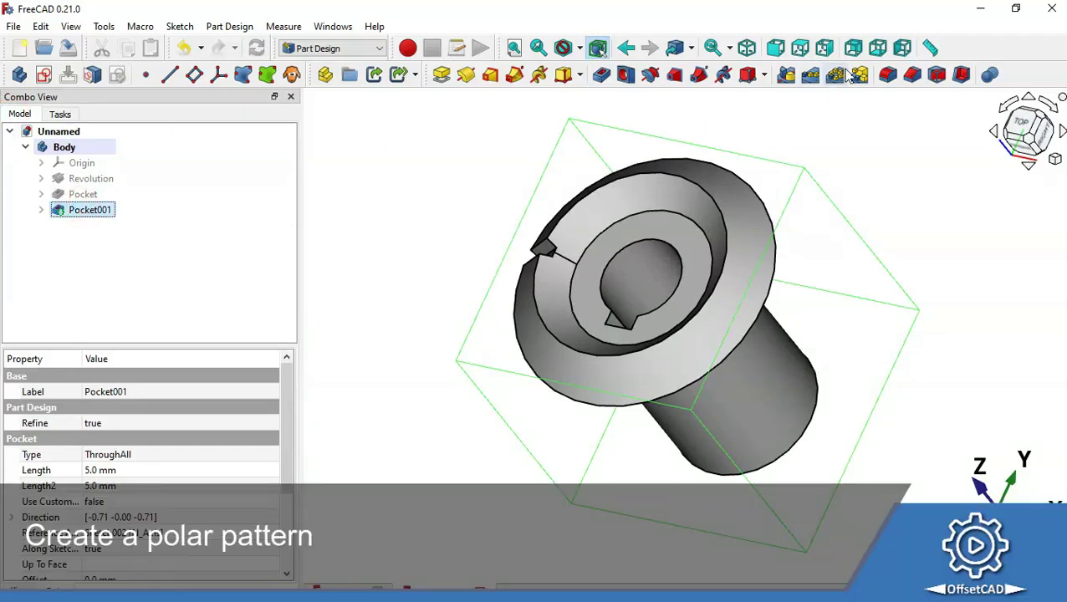
pyautogui.click(839, 75)
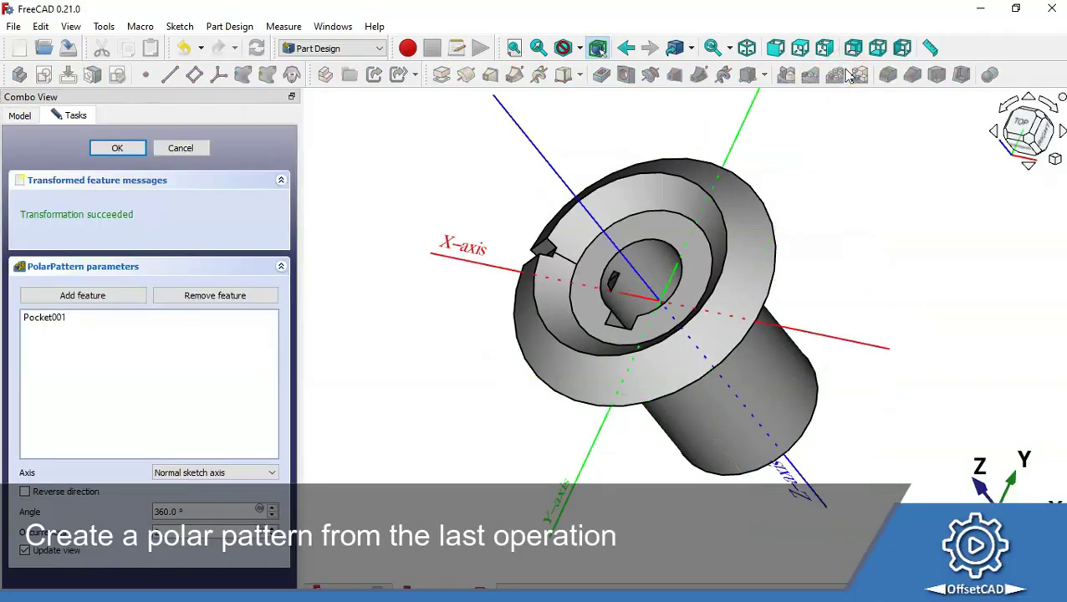
pyautogui.click(269, 474)
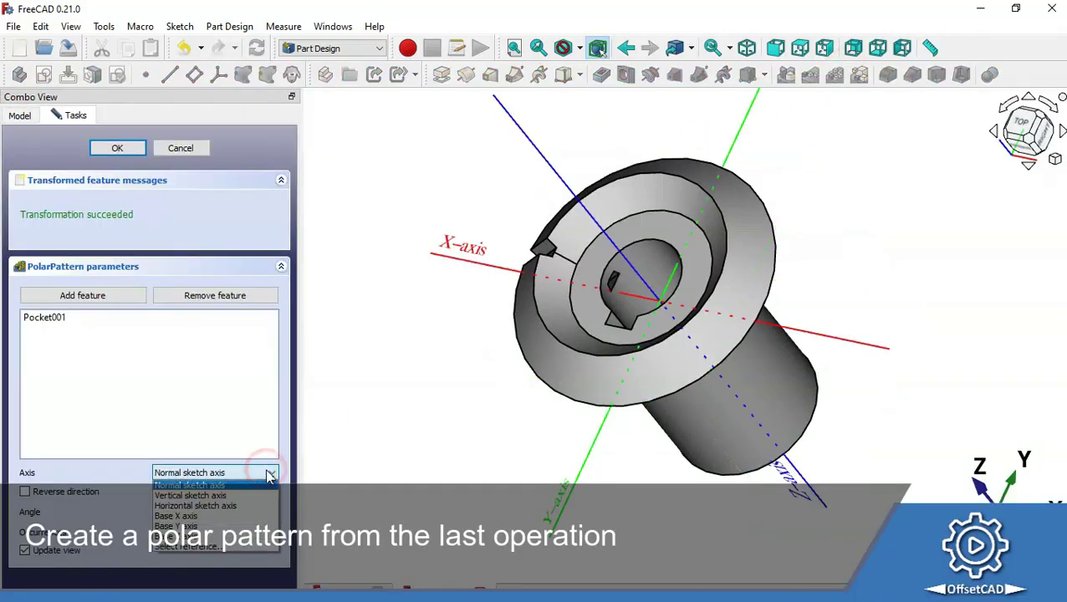
pyautogui.click(212, 536)
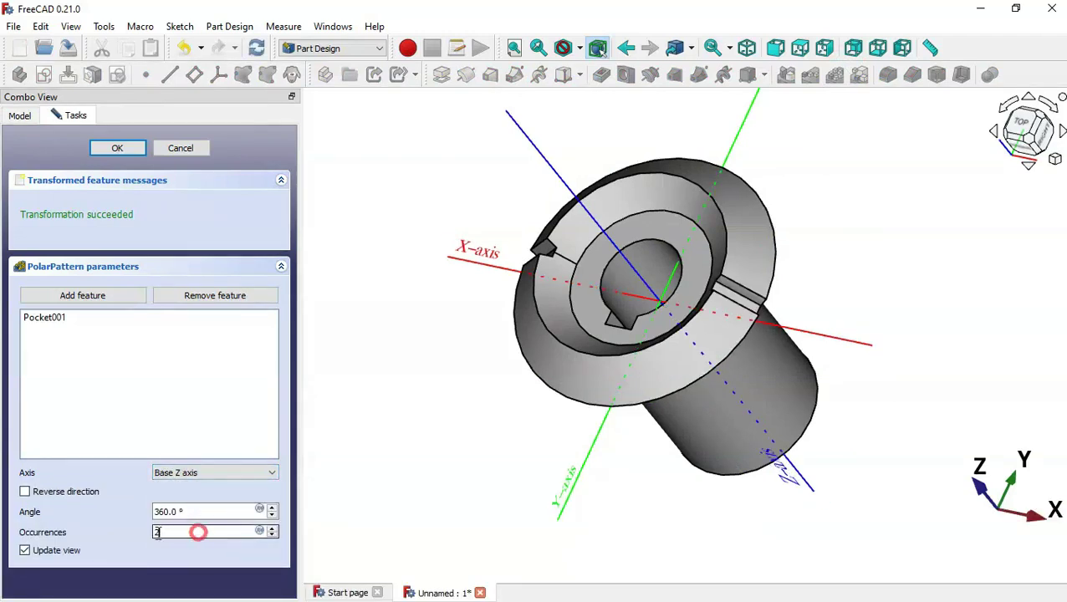
pyautogui.doubleClick(156, 532)
pyautogui.write('22')
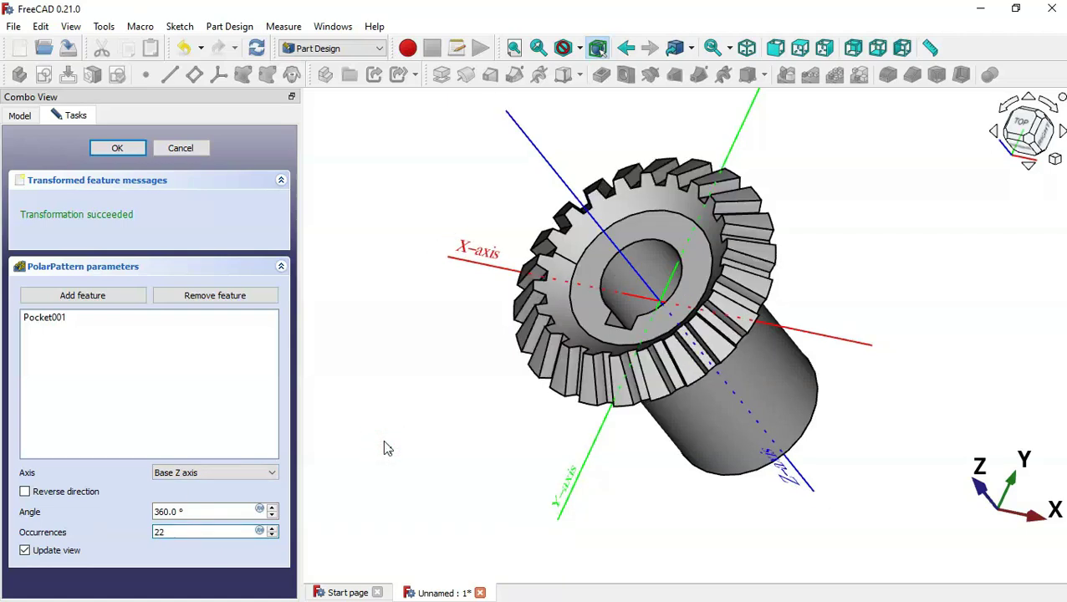
pyautogui.moveTo(384, 445)
pyautogui.mouseDown(button='middle')
pyautogui.moveTo(529, 495)
pyautogui.moveTo(503, 494)
pyautogui.moveTo(581, 471)
pyautogui.moveTo(684, 318)
pyautogui.moveTo(520, 431)
pyautogui.moveTo(474, 436)
pyautogui.moveTo(603, 451)
pyautogui.moveTo(643, 439)
pyautogui.moveTo(648, 421)
pyautogui.moveTo(500, 447)
pyautogui.mouseUp(button='middle')
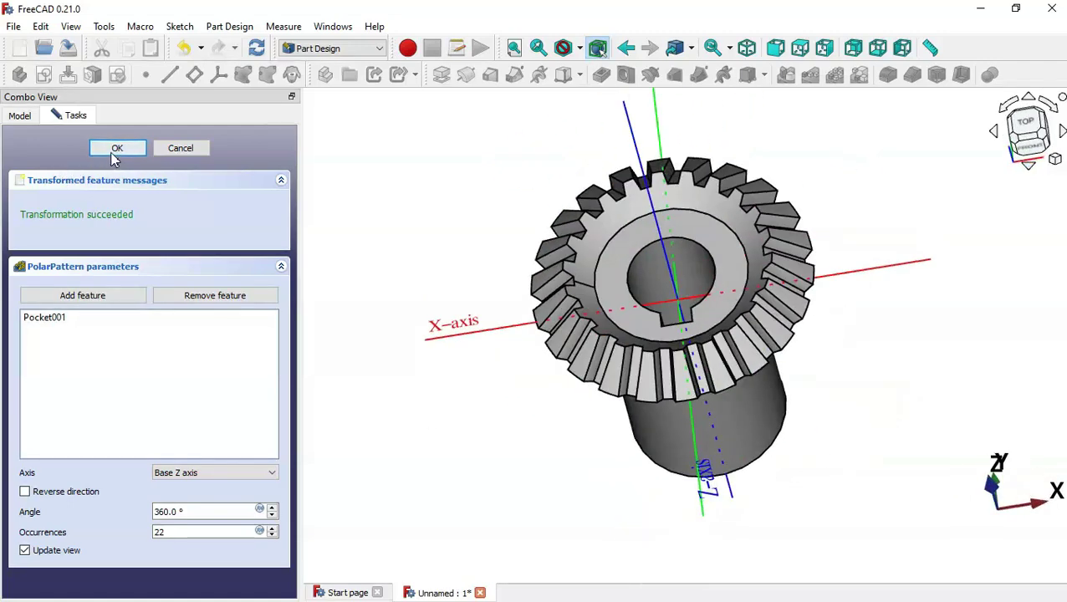
# - Confirm the 22-tooth polar pattern, then view the gear from front, top, isometric, right, left and rear
pyautogui.click(117, 148)
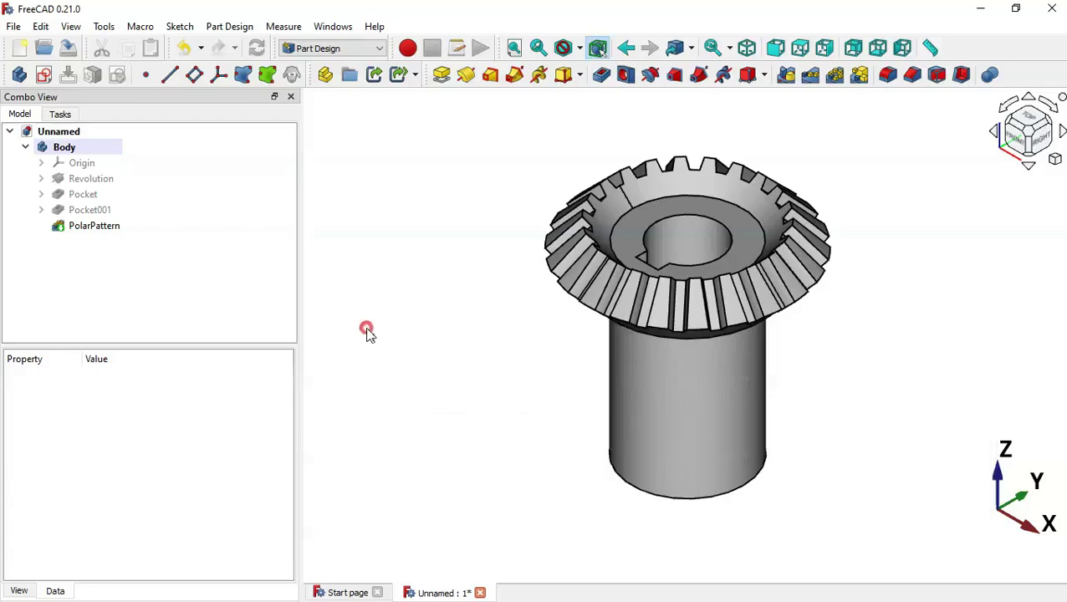
pyautogui.moveTo(368, 332)
pyautogui.mouseDown()
pyautogui.moveTo(643, 393)
pyautogui.moveTo(648, 381)
pyautogui.moveTo(416, 233)
pyautogui.moveTo(494, 251)
pyautogui.moveTo(853, 245)
pyautogui.moveTo(747, 191)
pyautogui.moveTo(664, 362)
pyautogui.moveTo(380, 452)
pyautogui.moveTo(545, 509)
pyautogui.moveTo(562, 528)
pyautogui.mouseUp()
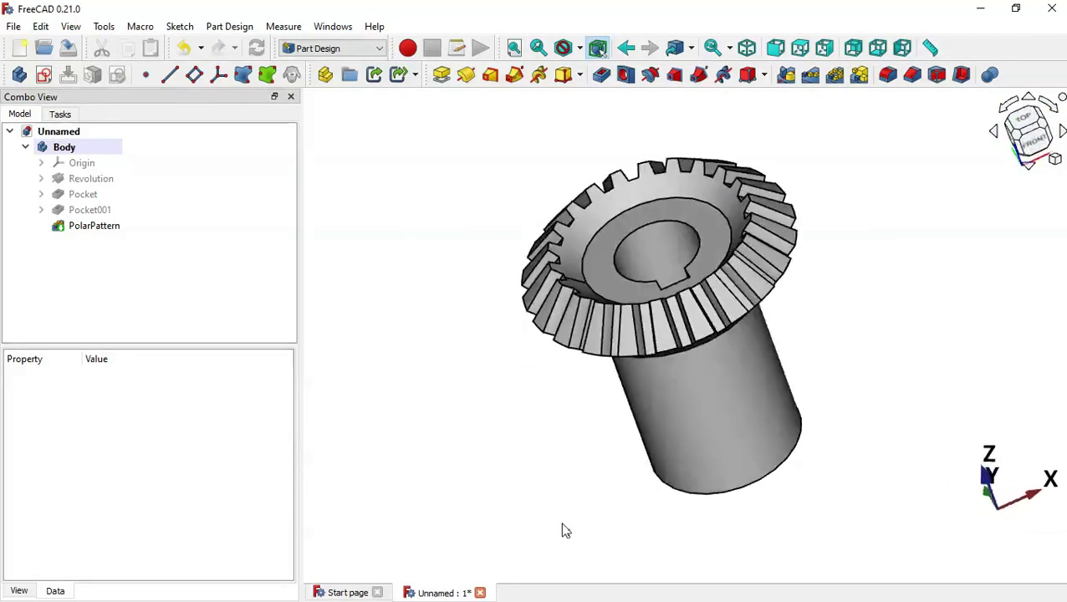
pyautogui.press('1')
pyautogui.press('2')
pyautogui.press('0')
pyautogui.press('3')
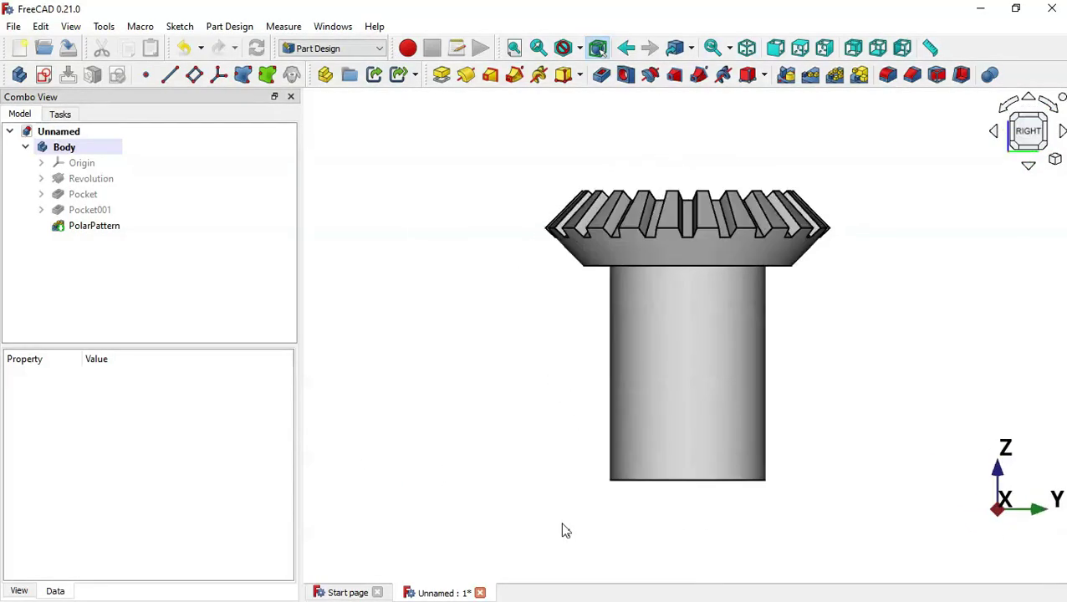
pyautogui.press('6')
pyautogui.press('4')
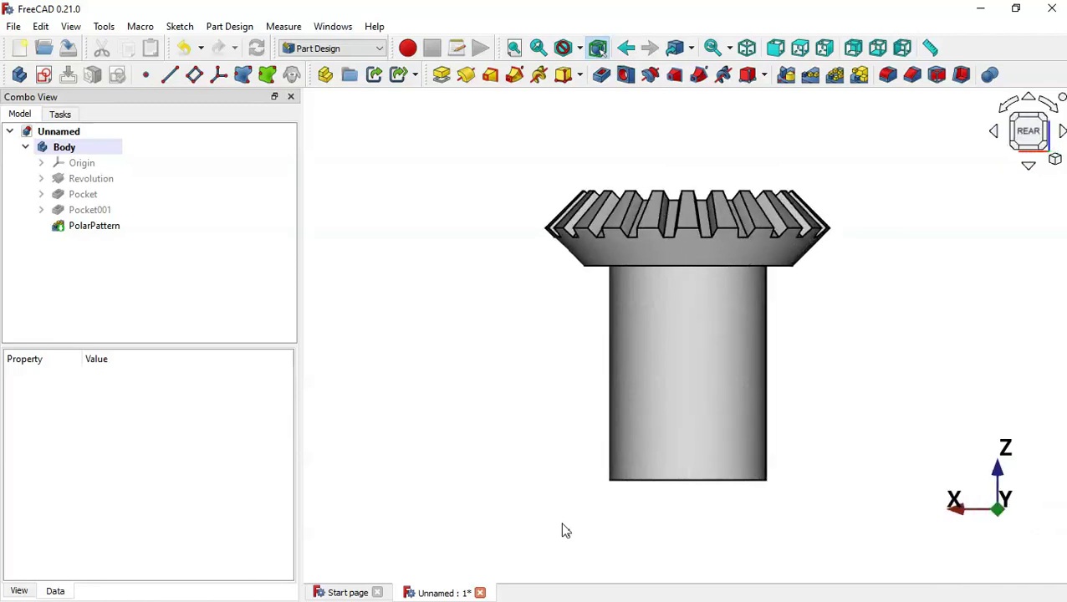